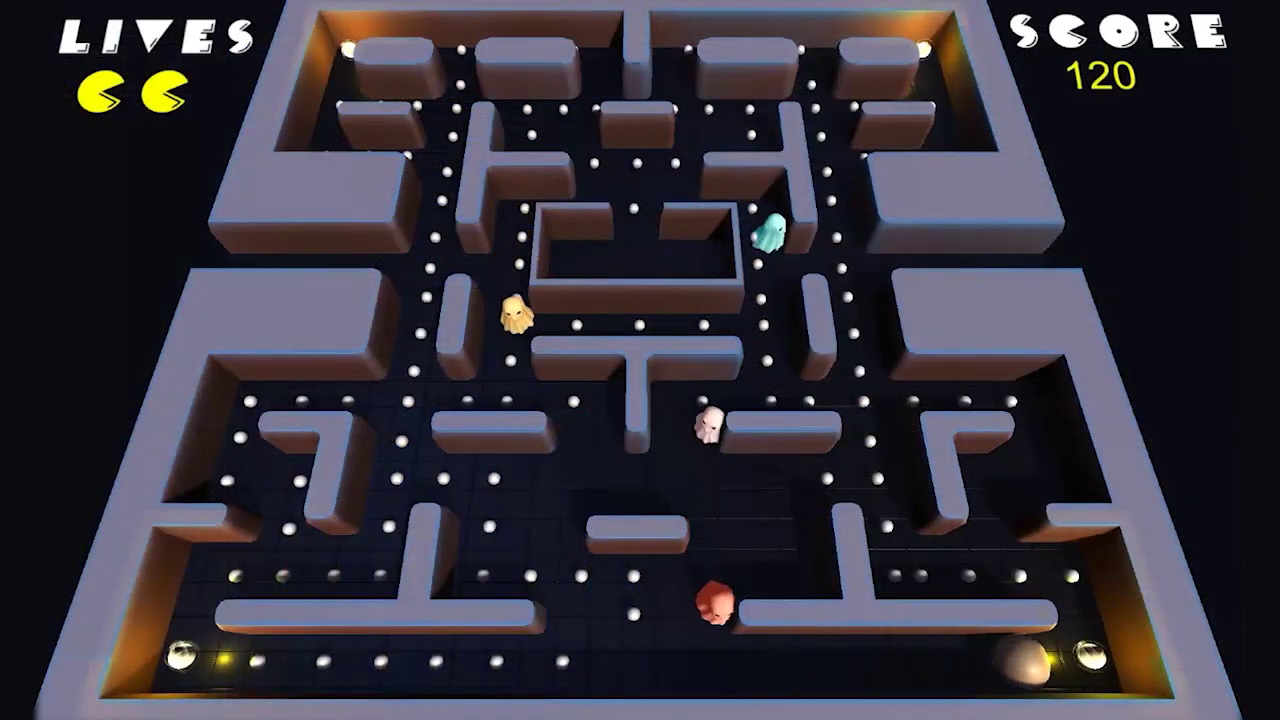
# Steer Pac-Man left onto the power pellet in the Chomp-Man demo
pyautogui.press('Left')
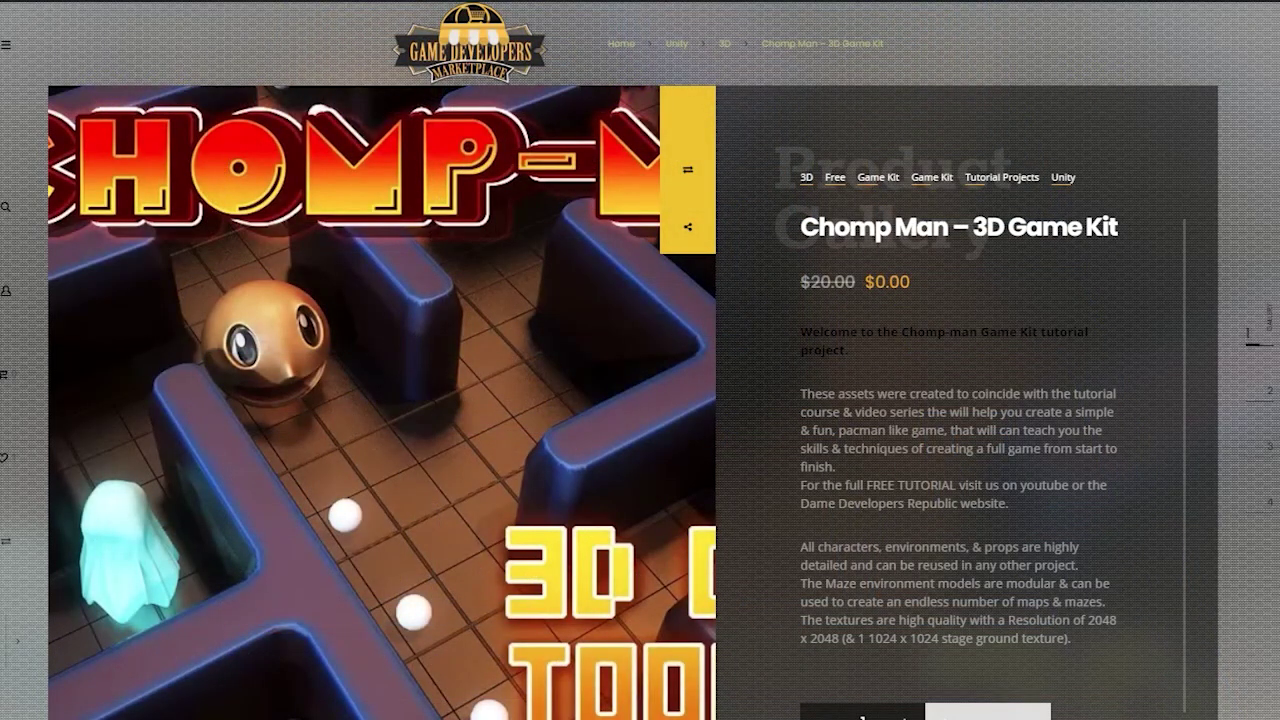
# Scroll down the Chomp Man 3D Game Kit product page
pyautogui.scroll(-1, 632, 400)
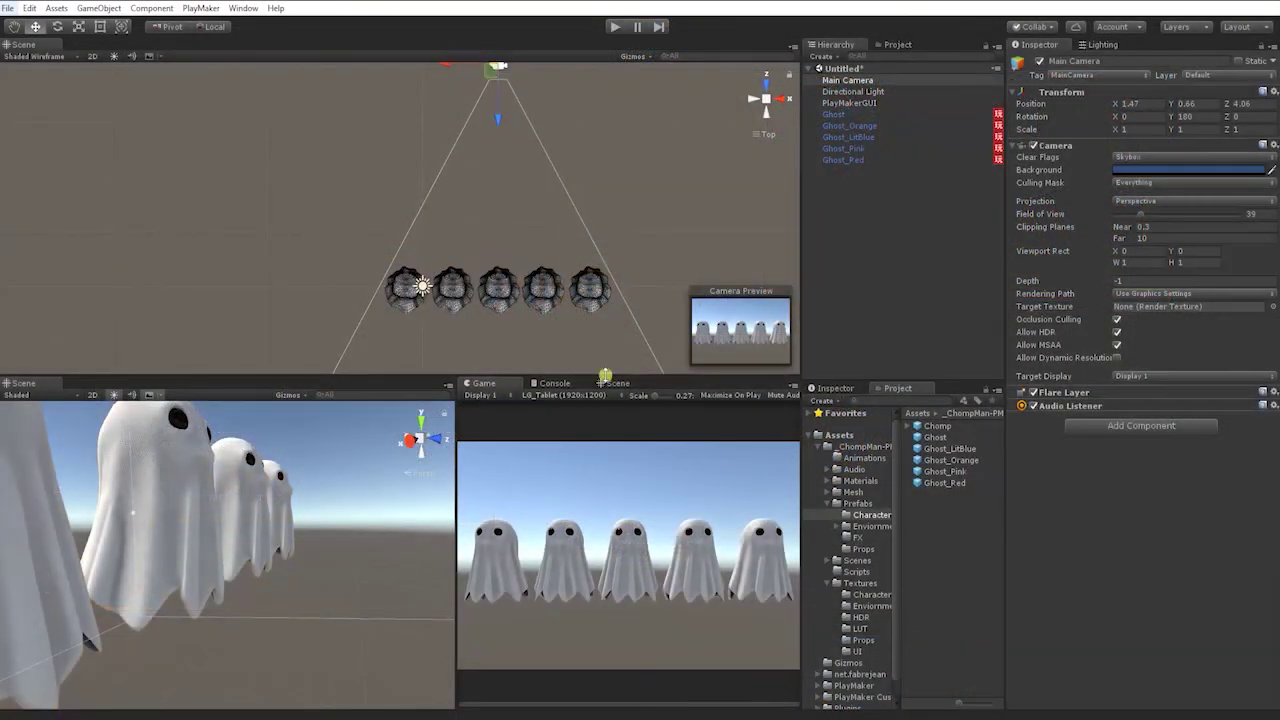
# Widen the Game view, play the scene, and inspect Ghost_Orange, Ghost_LitBlue, Ghost_Pink and Ghost_Red
pyautogui.moveTo(455, 517); pyautogui.dragTo(374, 514)
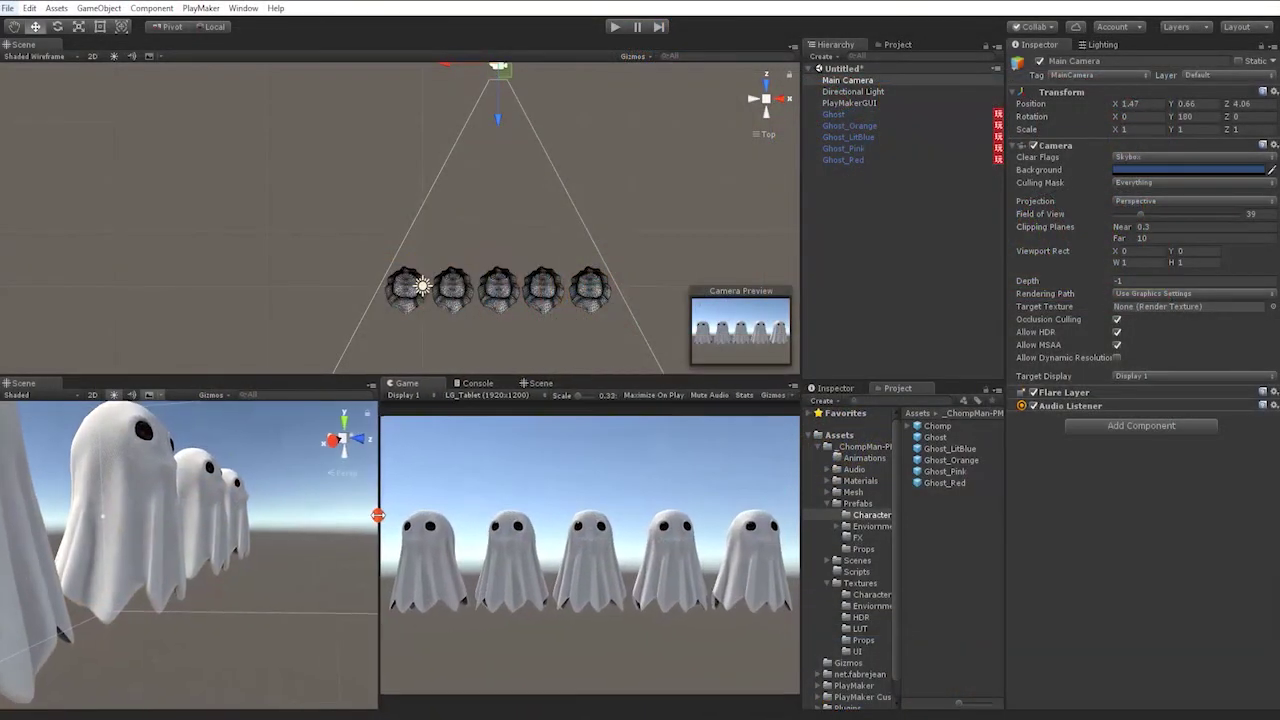
pyautogui.click(616, 27)
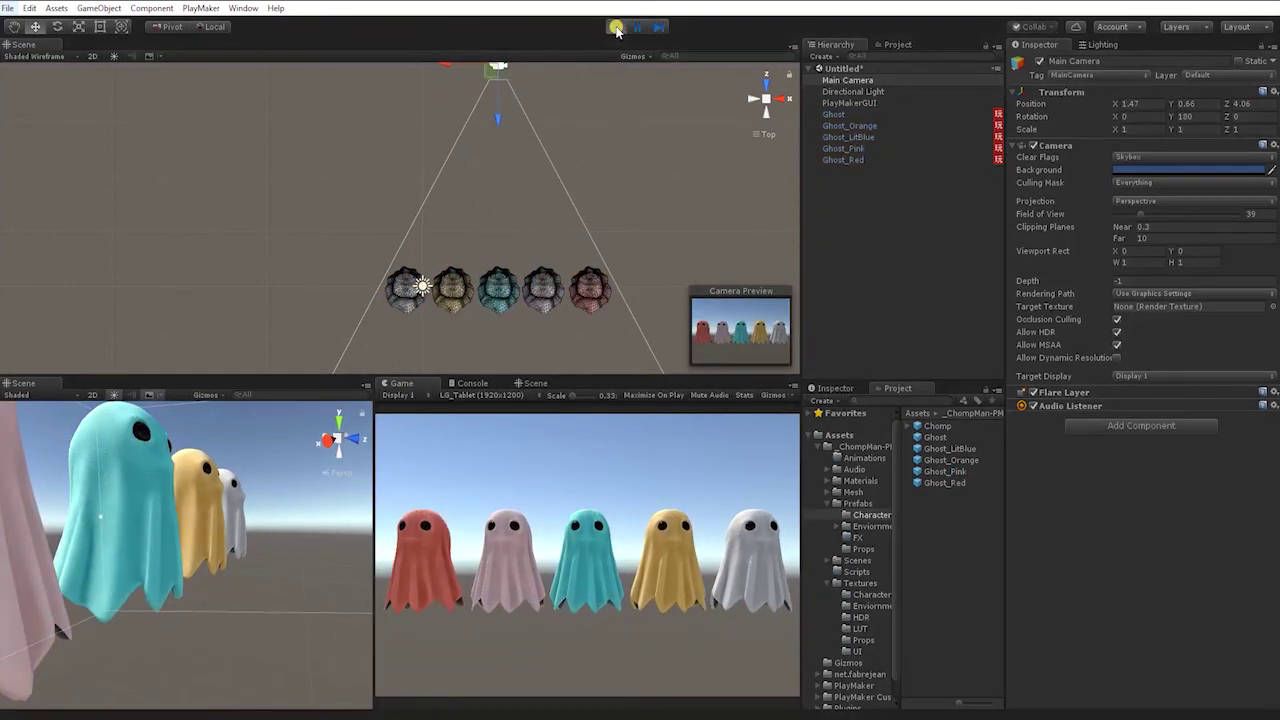
pyautogui.click(856, 126)
pyautogui.click(858, 137)
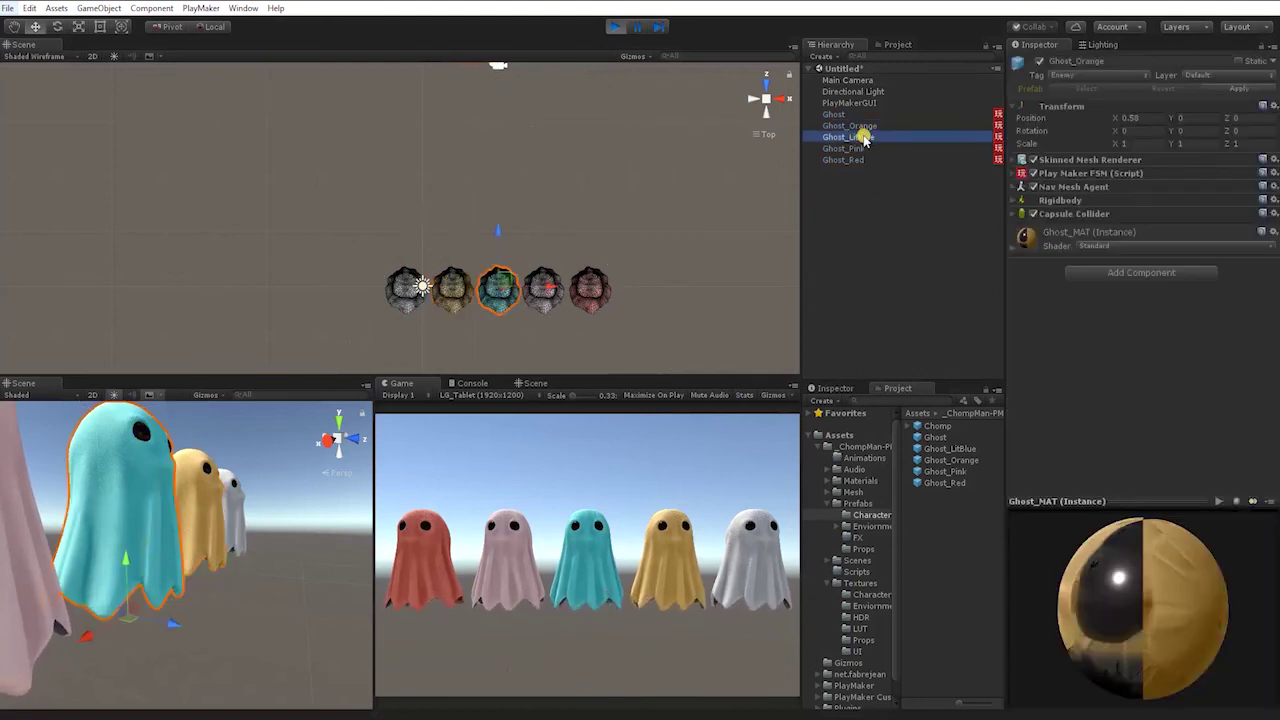
pyautogui.click(848, 149)
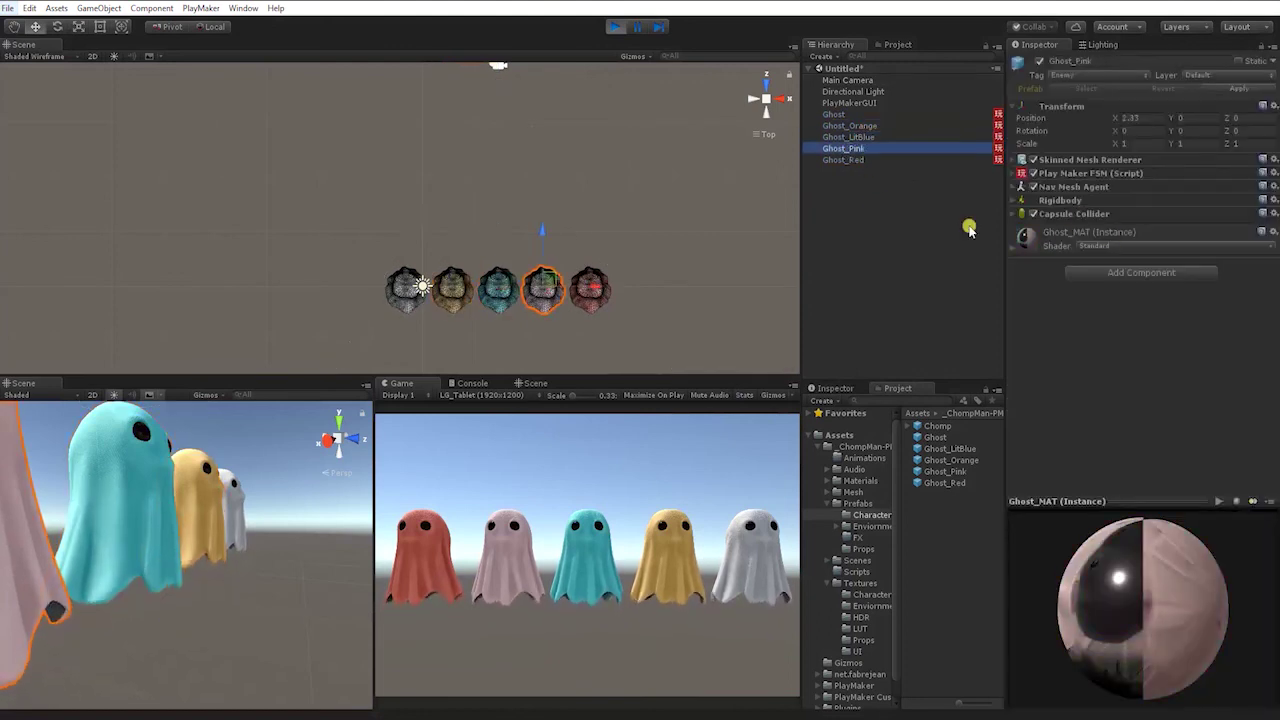
pyautogui.click(840, 160)
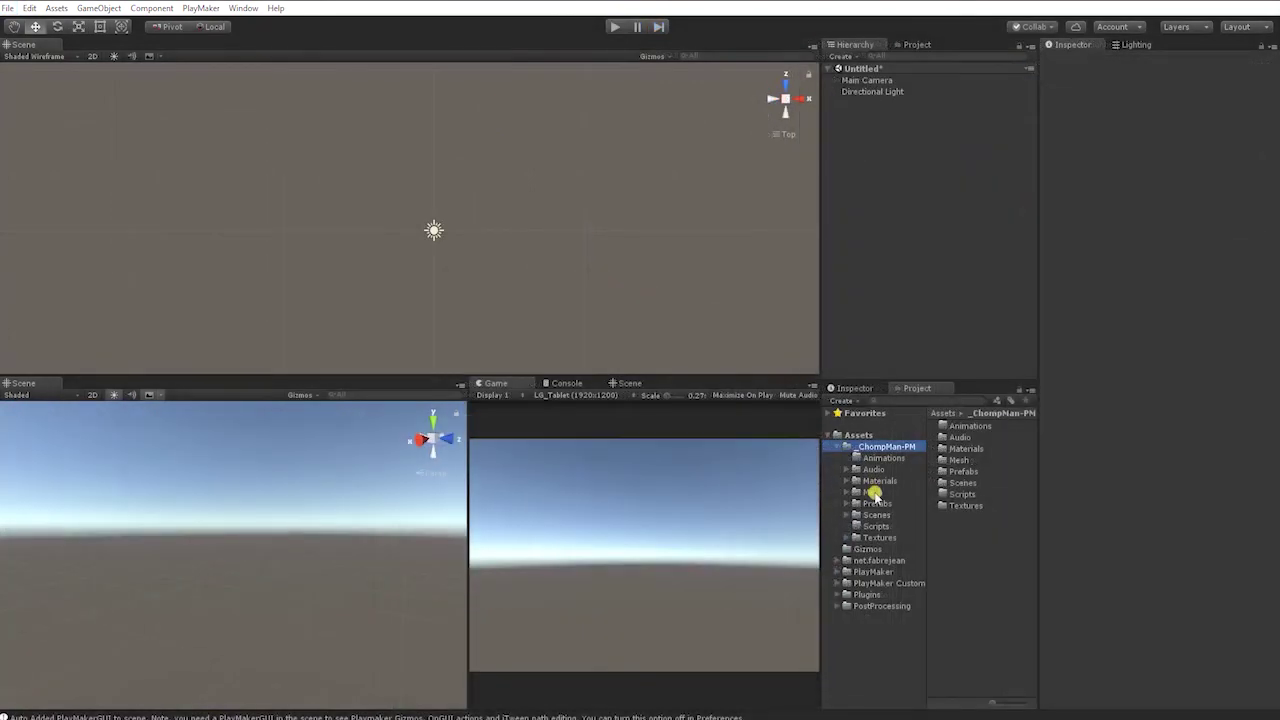
# Drag Ghost_Mesh from Mesh > Characters into the Hierarchy and test its blend shape weight
pyautogui.click(872, 492)
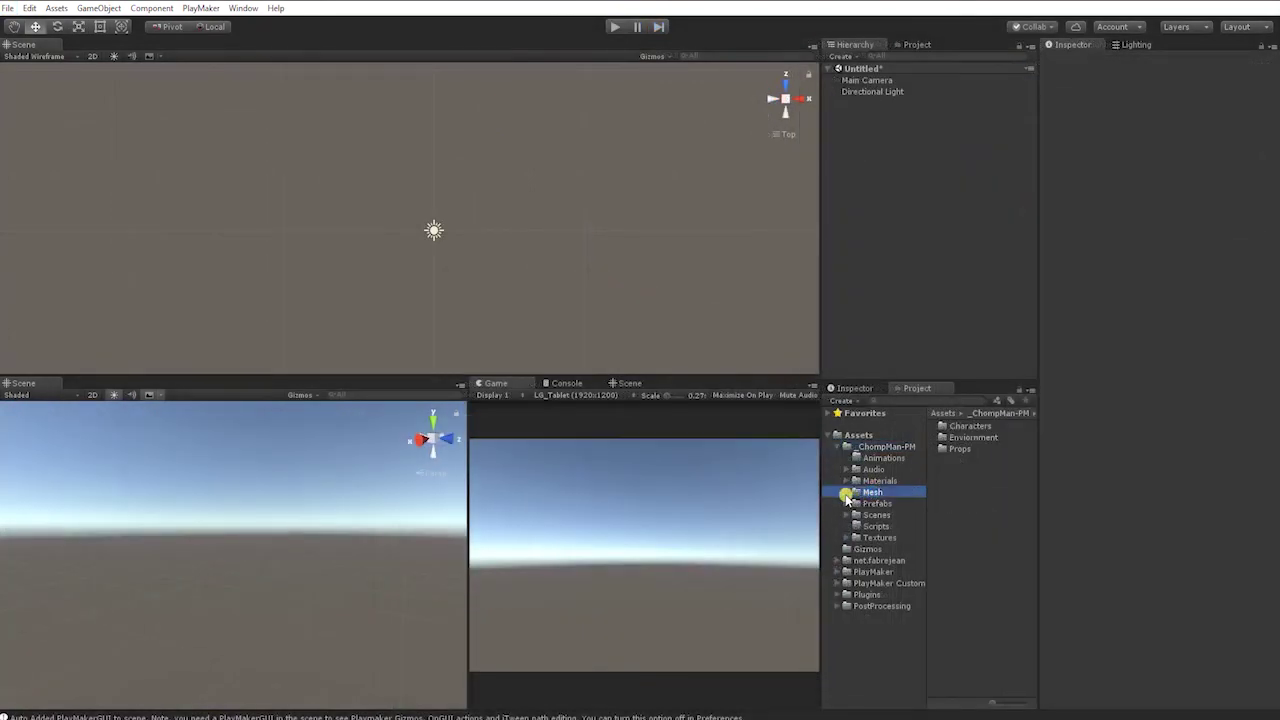
pyautogui.click(846, 494)
pyautogui.click(874, 503)
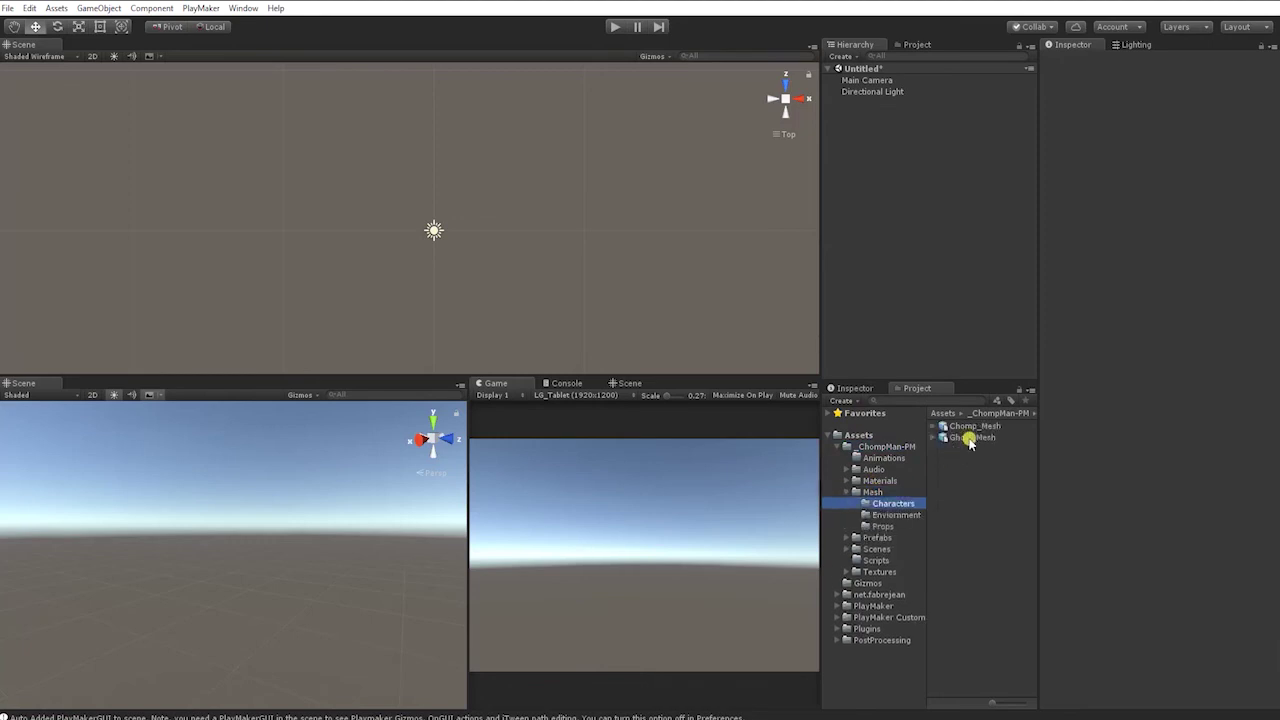
pyautogui.click(969, 440)
pyautogui.moveTo(969, 440); pyautogui.dragTo(896, 261)
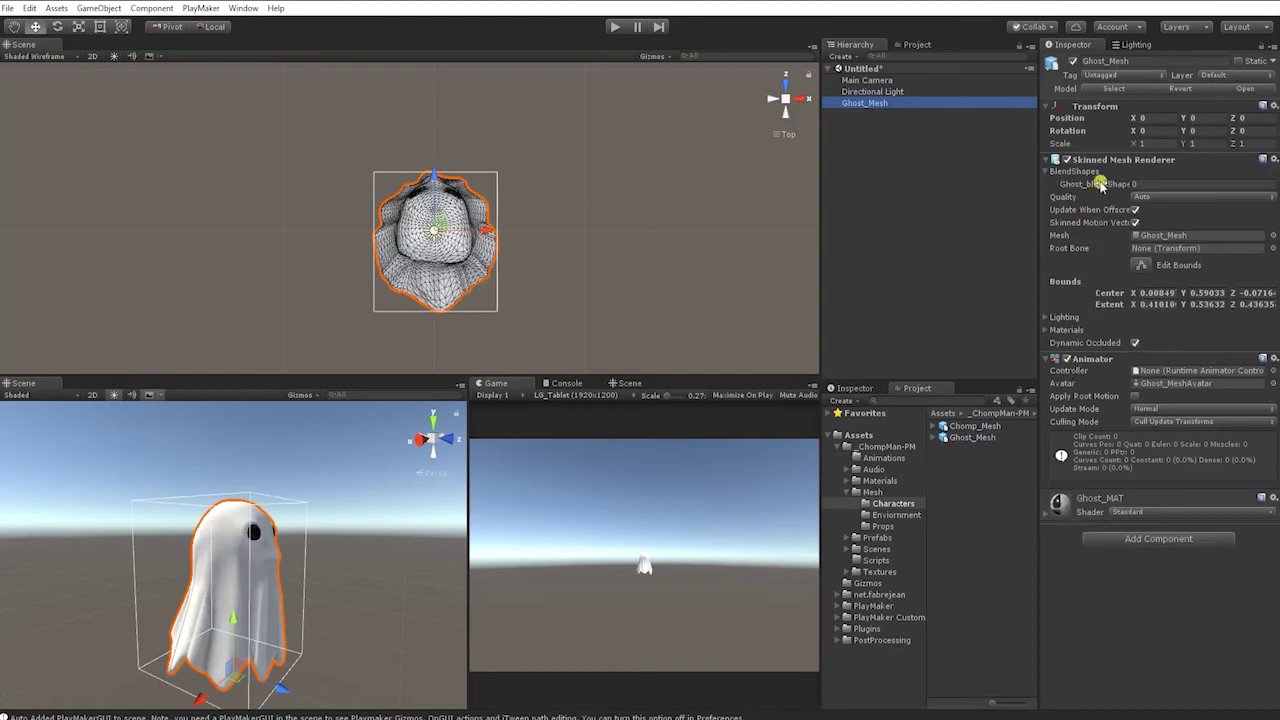
pyautogui.moveTo(1097, 184)
pyautogui.mouseDown()
pyautogui.moveTo(1143, 184)
pyautogui.moveTo(1040, 184)
pyautogui.moveTo(1140, 183)
pyautogui.moveTo(1092, 186)
pyautogui.mouseUp()
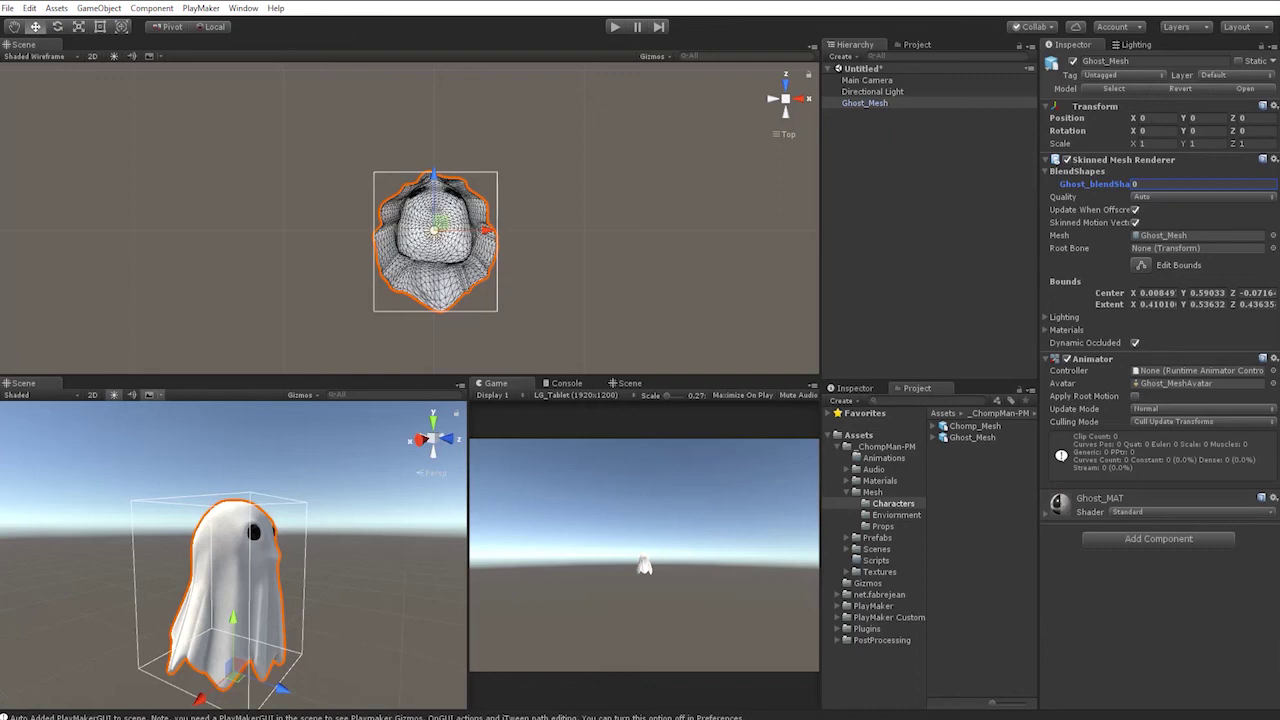
# Move the Main Camera closer so the ghost fills the game preview
pyautogui.scroll(-5, 297, 143)
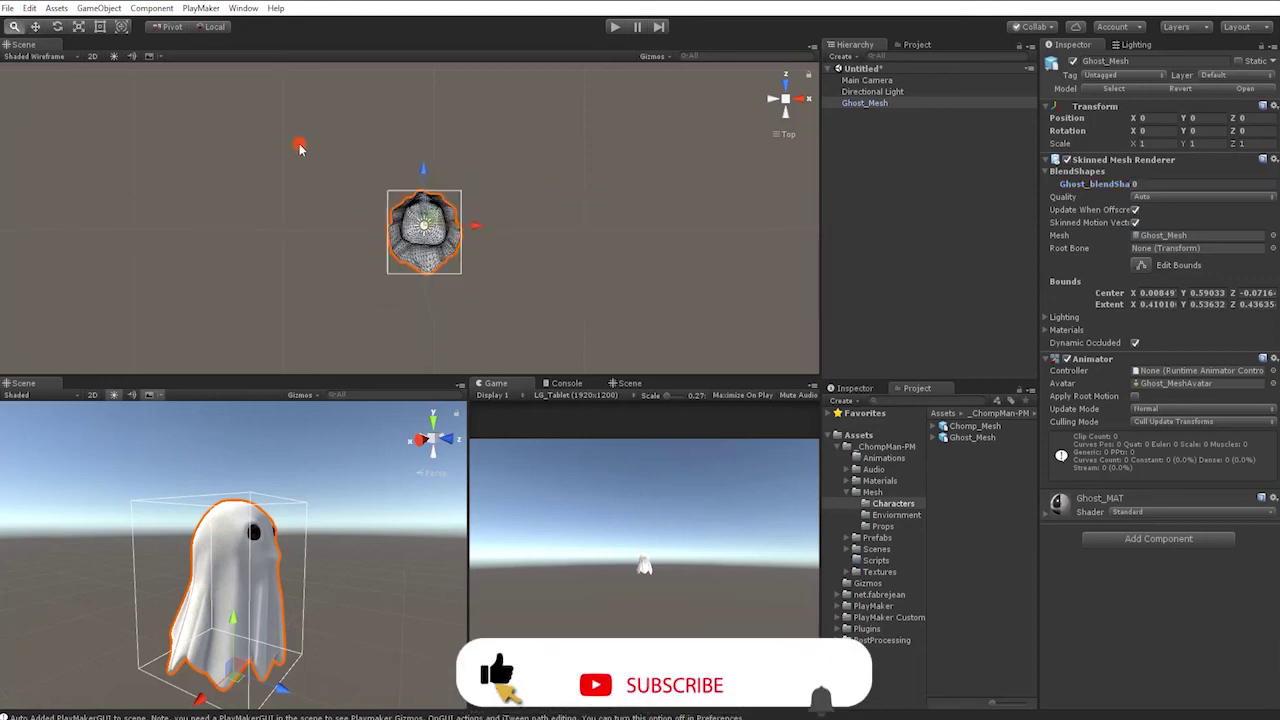
pyautogui.scroll(-5, 430, 186)
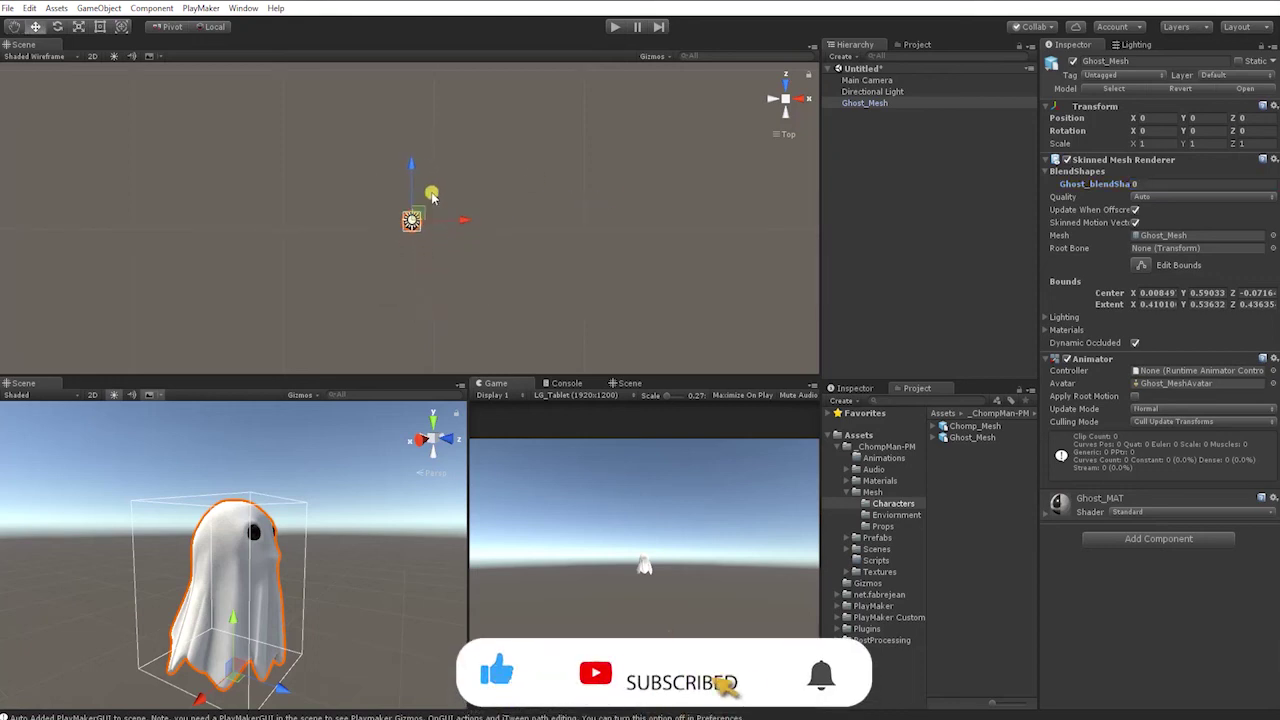
pyautogui.click(412, 332)
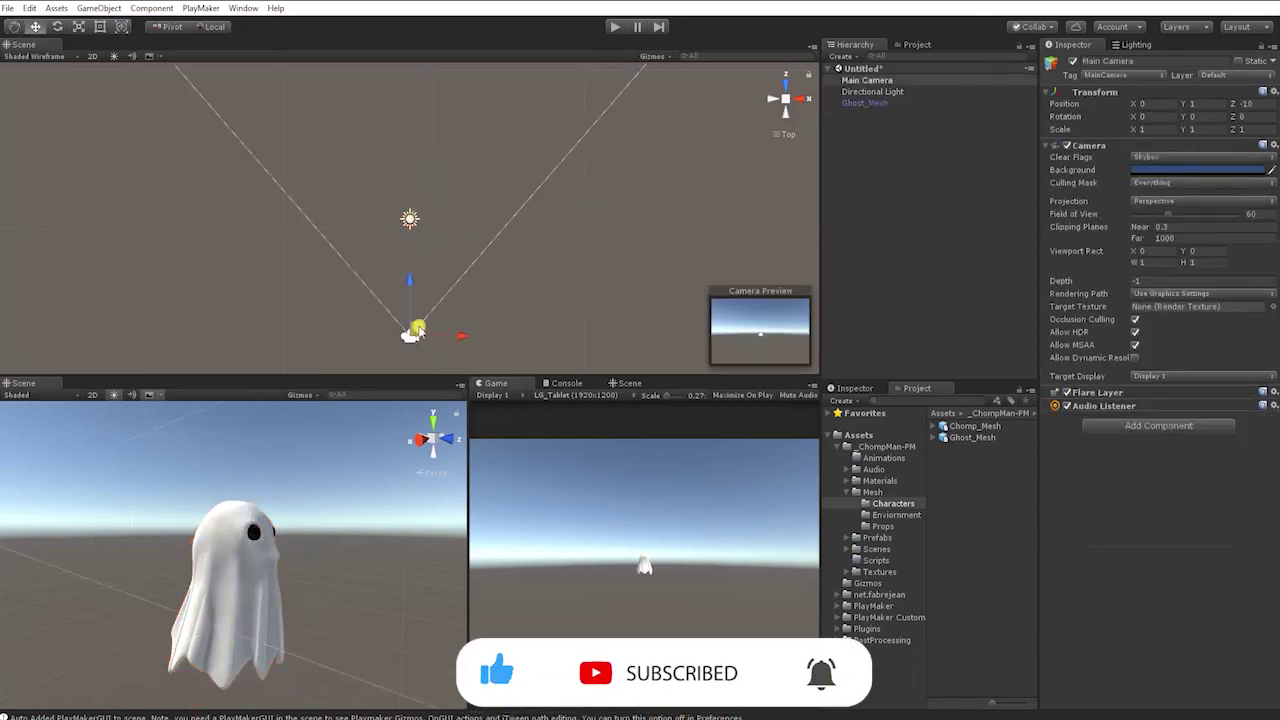
pyautogui.moveTo(411, 285); pyautogui.dragTo(410, 205)
# Reselect Ghost_Mesh and expand its Ghost_MAT material, checking the Opaque rendering mode
pyautogui.click(864, 103)
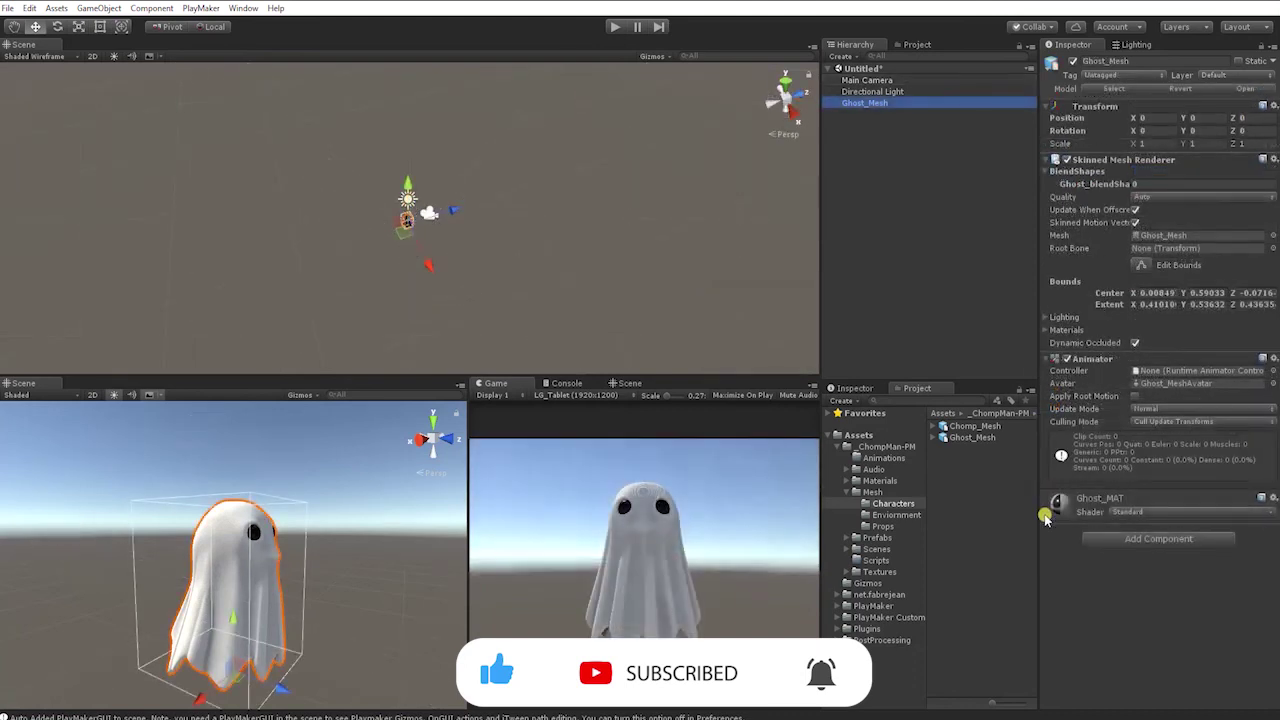
pyautogui.click(1045, 518)
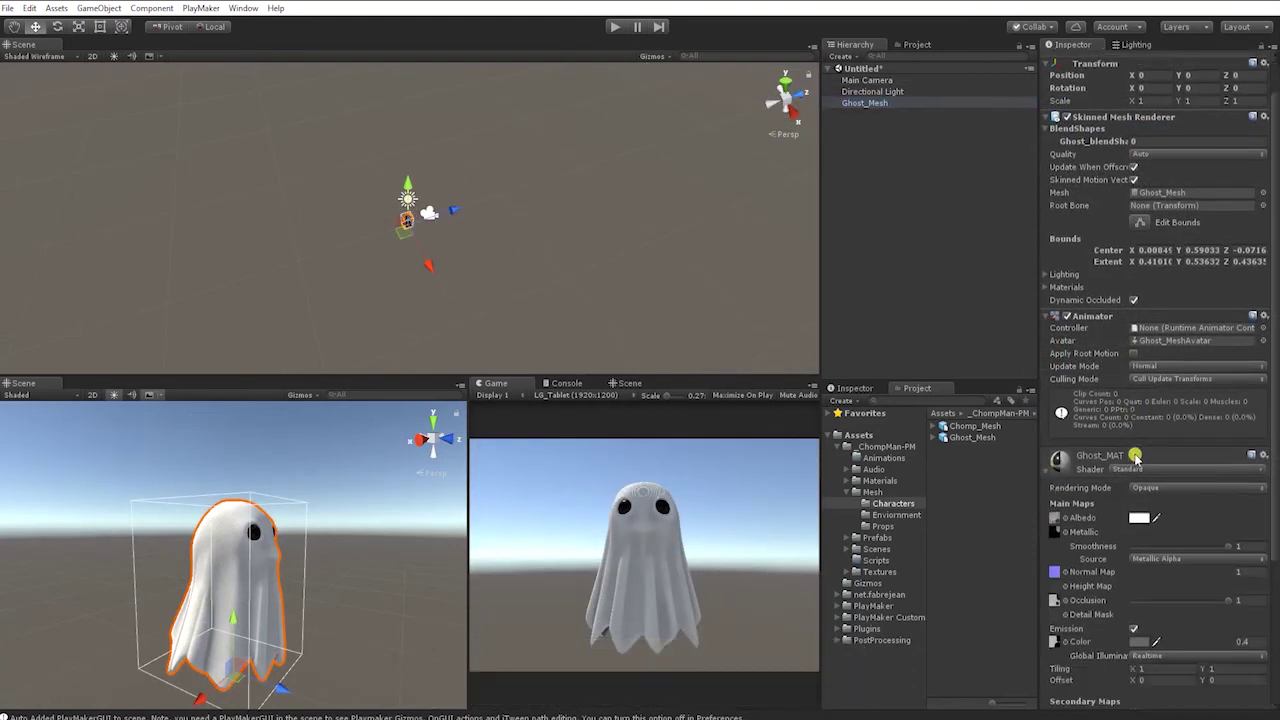
pyautogui.scroll(-1, 1160, 424)
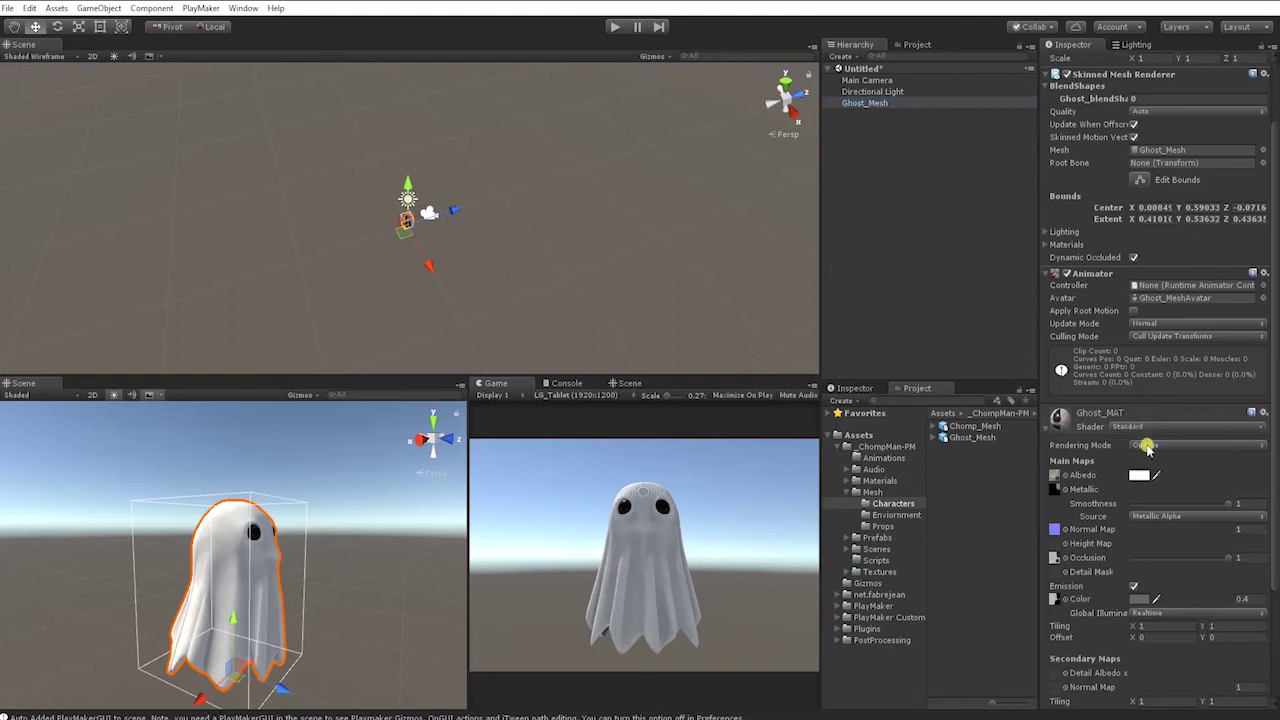
pyautogui.click(1147, 446)
pyautogui.click(1007, 558)
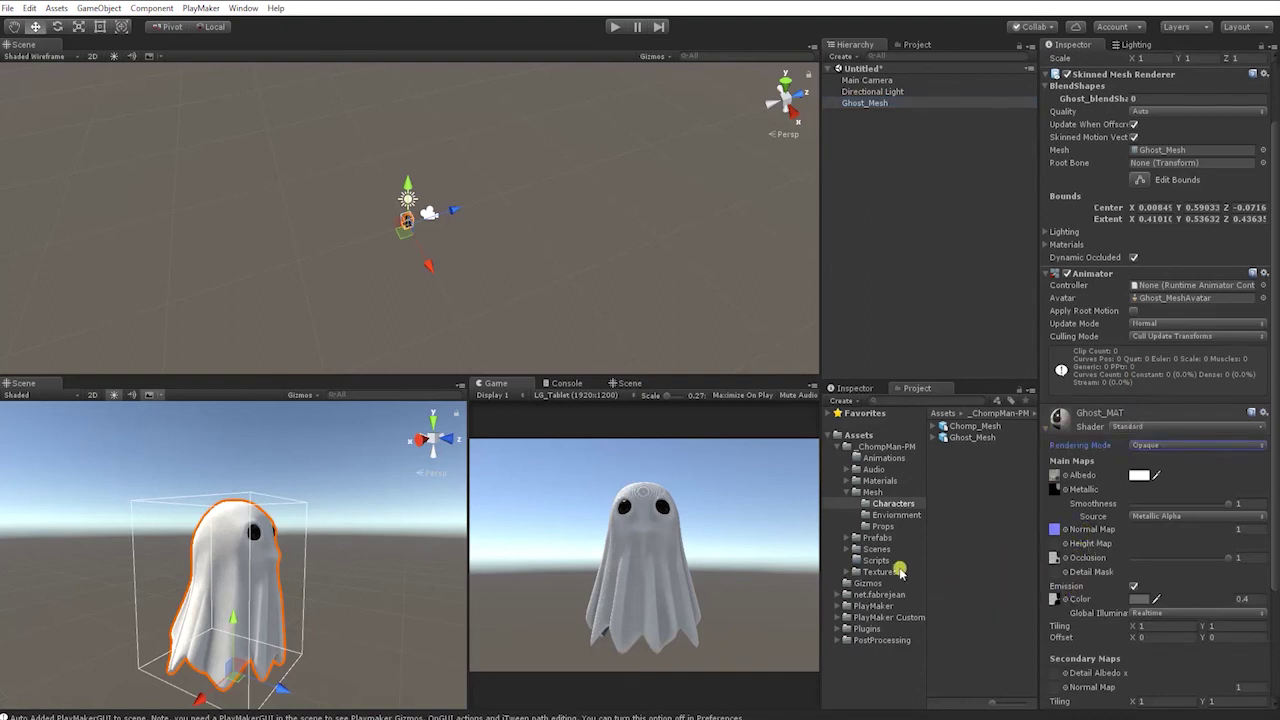
pyautogui.click(846, 573)
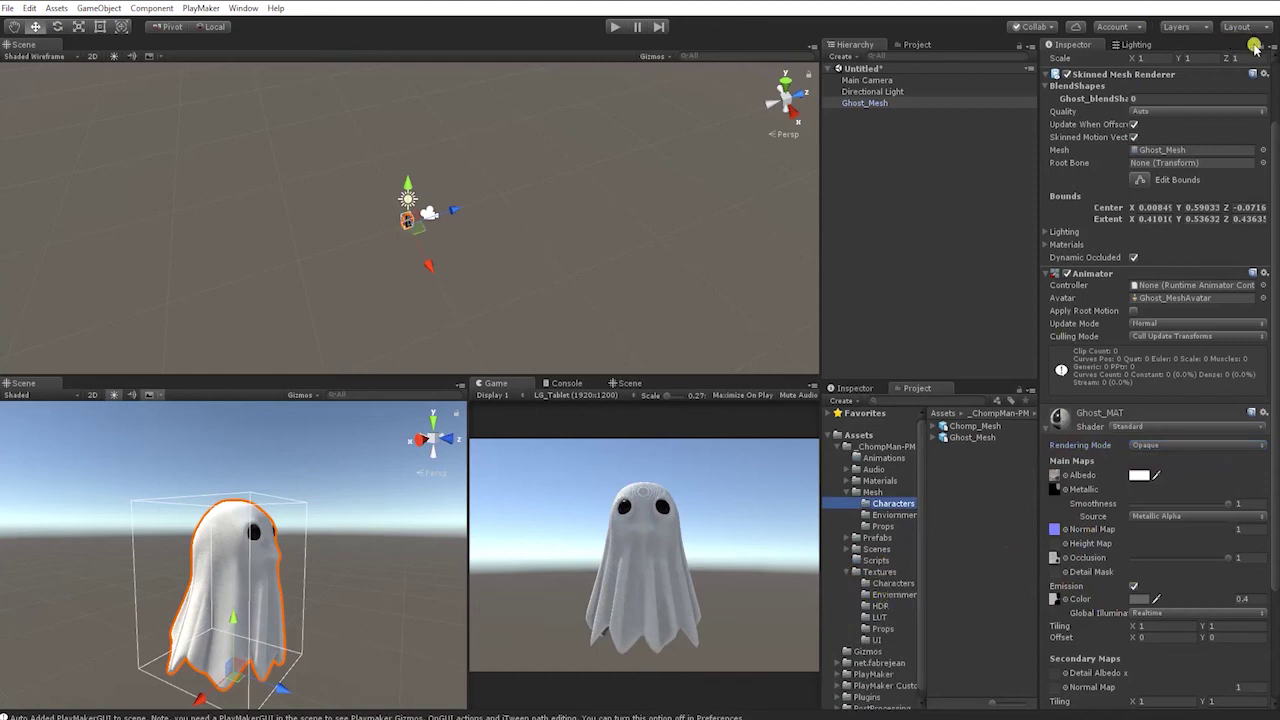
# Apply Ghost_Emis_Orange as Ghost_MAT's emission texture, then undo it so the ghost stays white
pyautogui.click(888, 583)
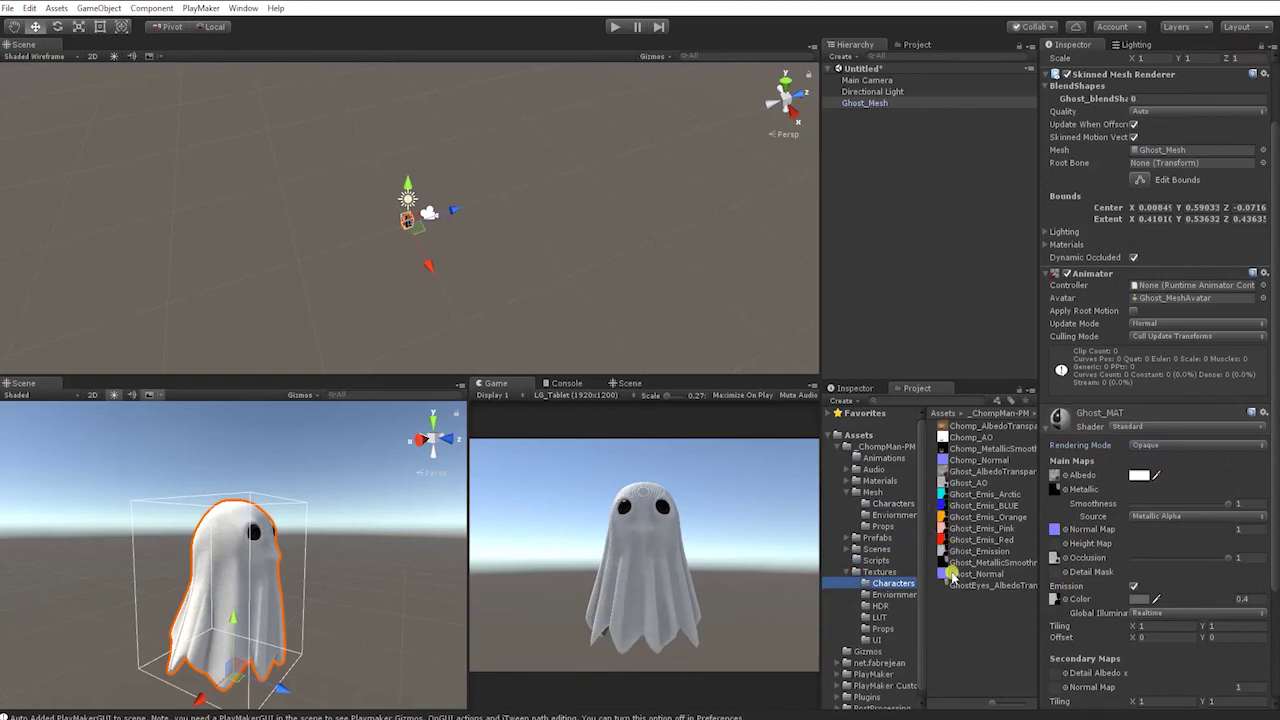
pyautogui.moveTo(940, 517); pyautogui.dragTo(1053, 601)
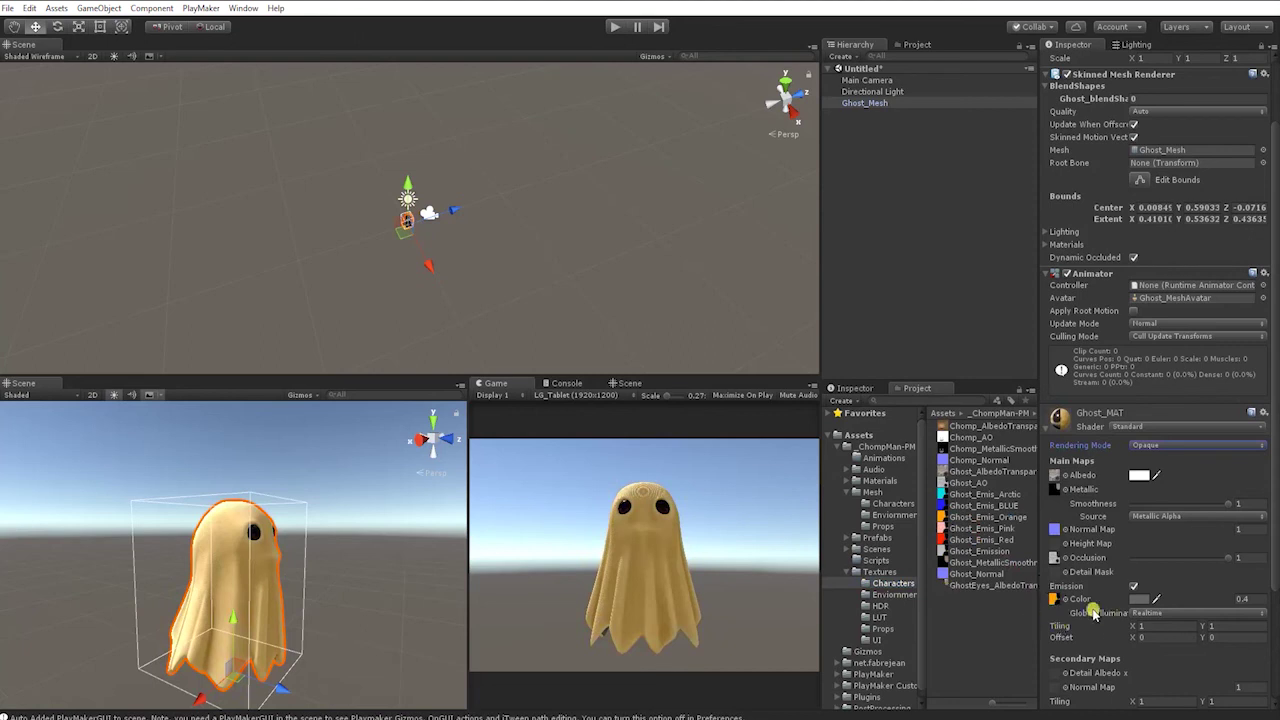
pyautogui.click(999, 650)
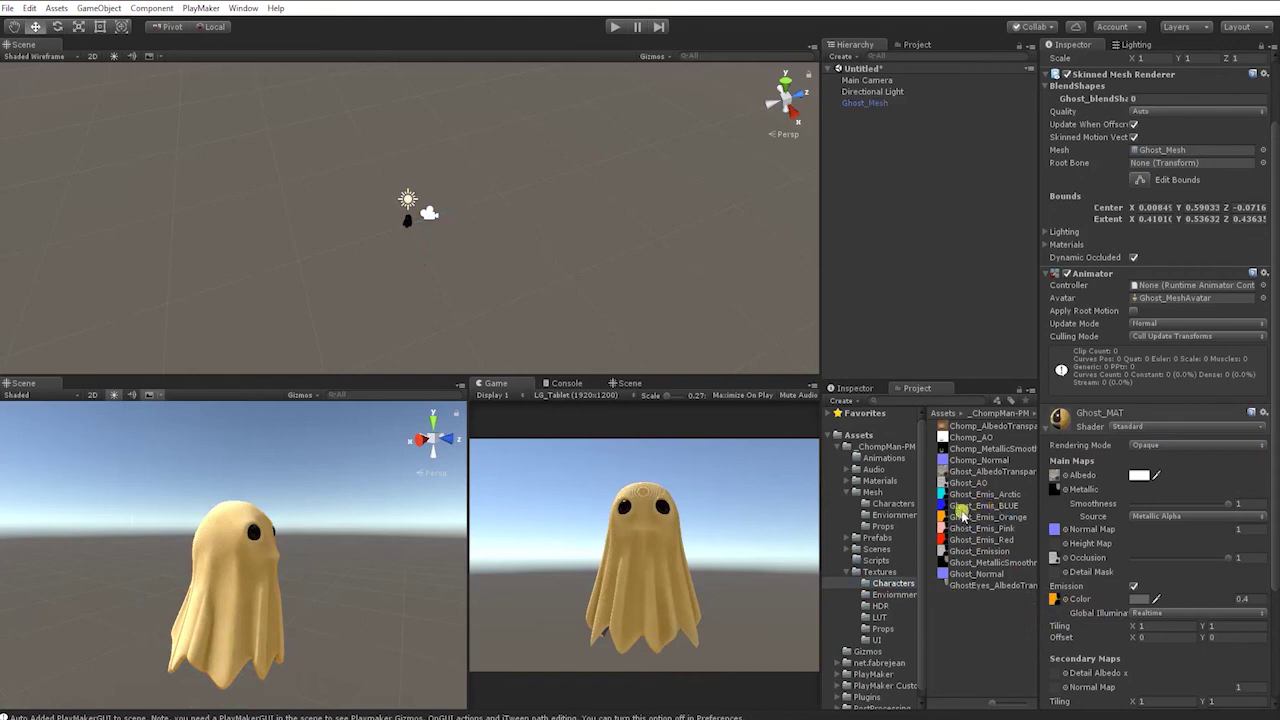
pyautogui.hotkey('ctrl', 'z')
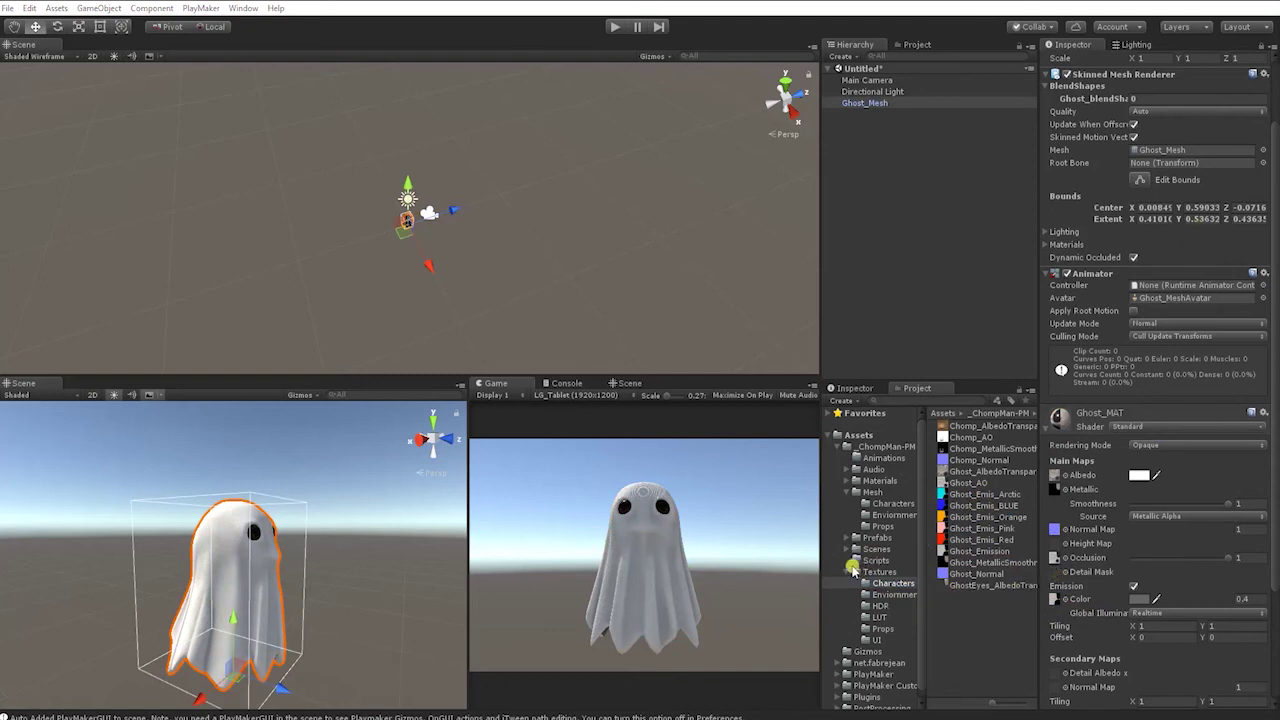
pyautogui.click(853, 567)
# Collapse Ghost_Mesh's component panels and choose Add Tag from its Tag list
pyautogui.click(1043, 160)
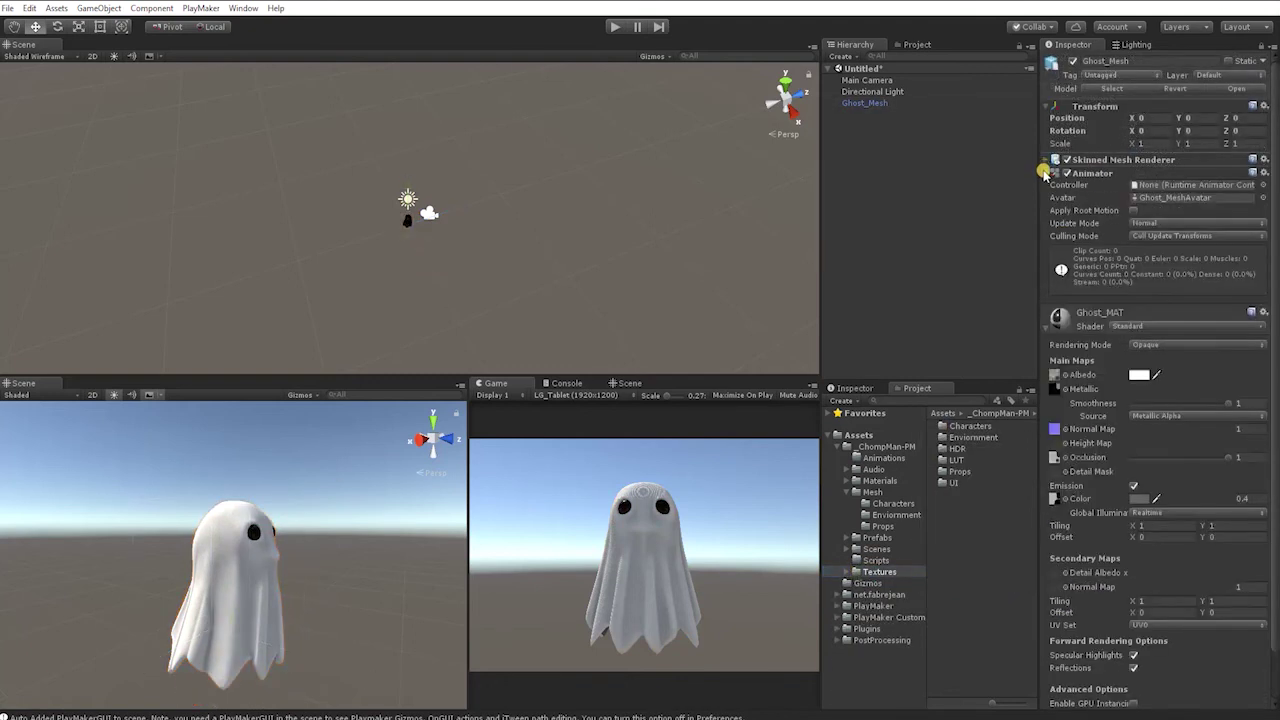
pyautogui.click(1044, 173)
pyautogui.click(1045, 205)
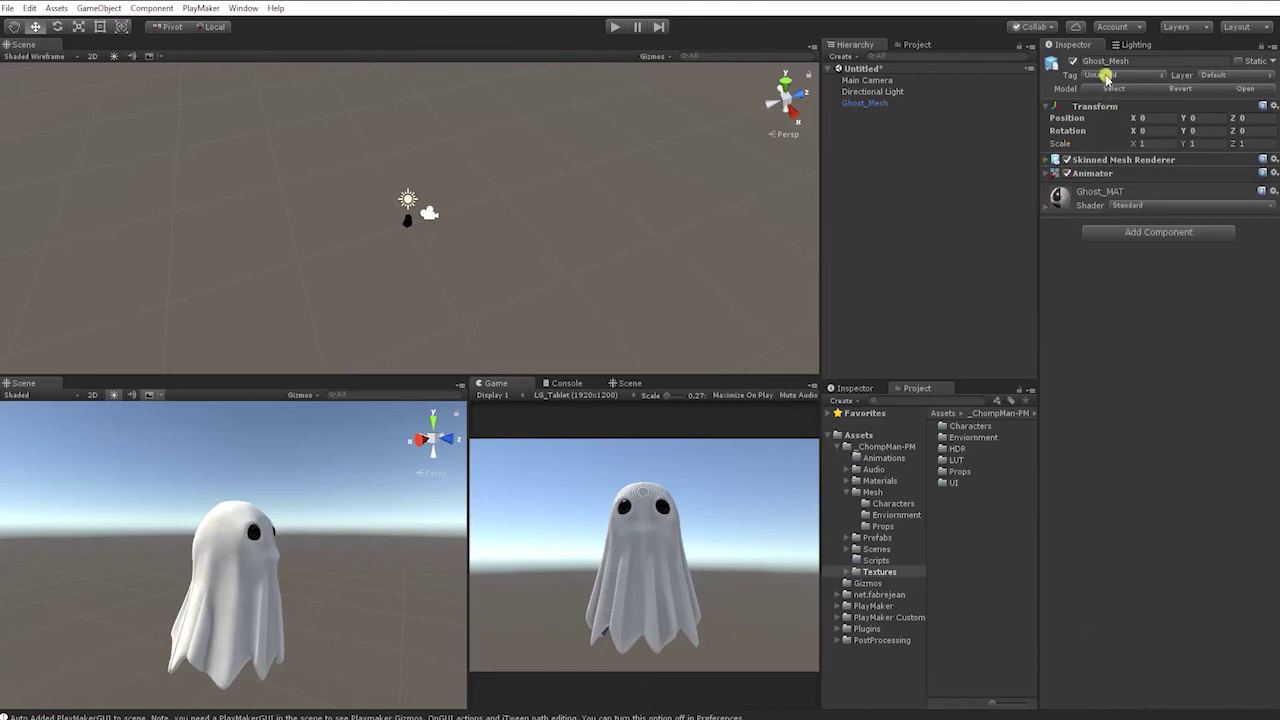
pyautogui.click(1103, 76)
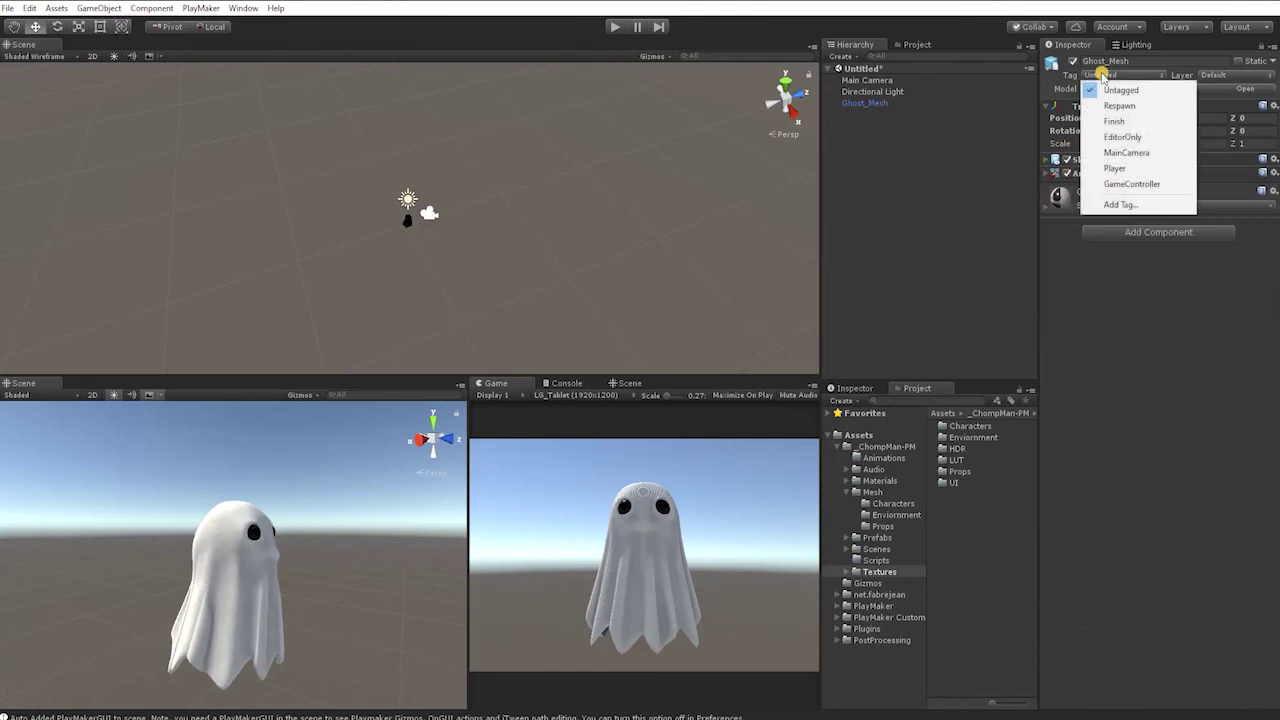
pyautogui.click(1119, 206)
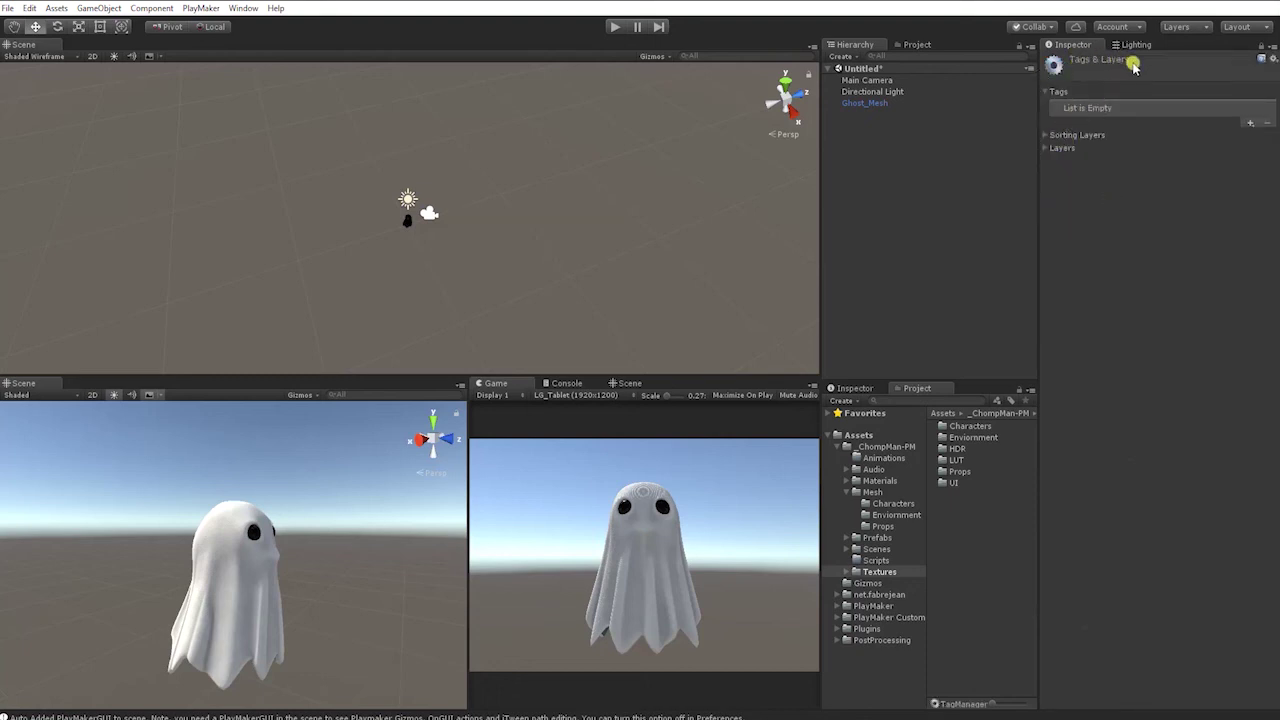
# Create and save a new tag named Enemy, then reselect Ghost_Mesh
pyautogui.click(1046, 148)
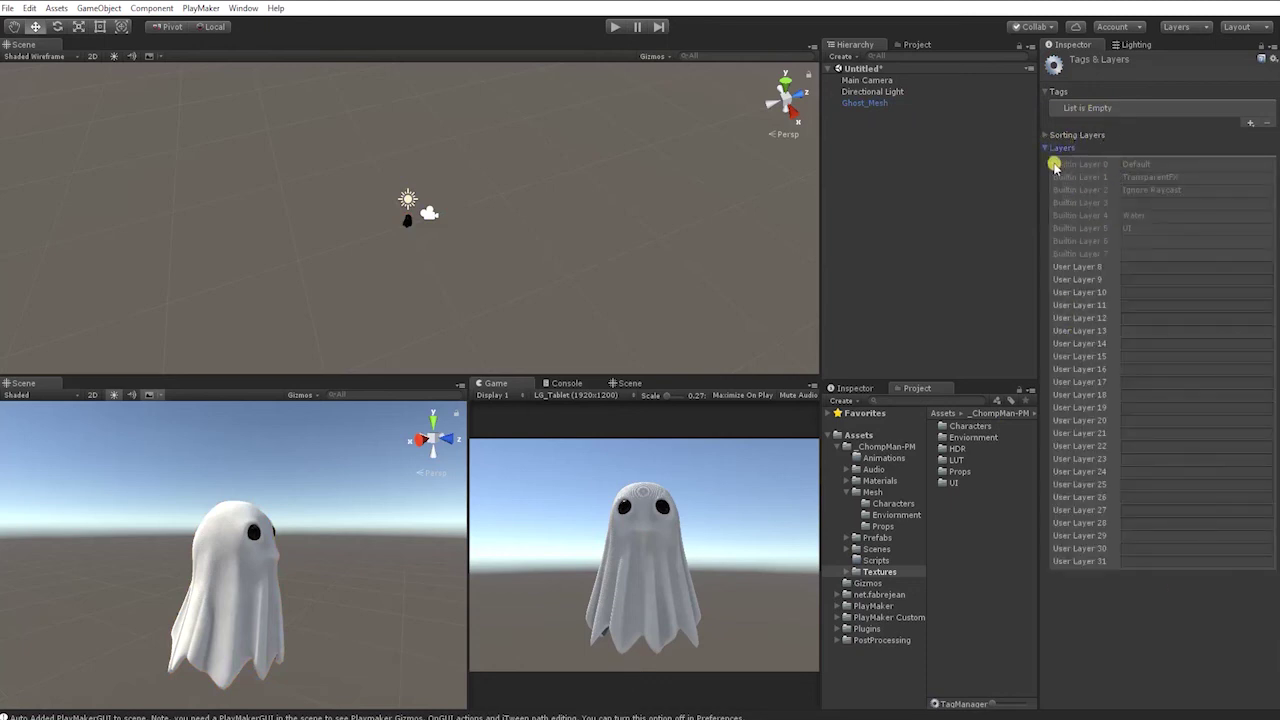
pyautogui.click(1045, 149)
pyautogui.click(1045, 136)
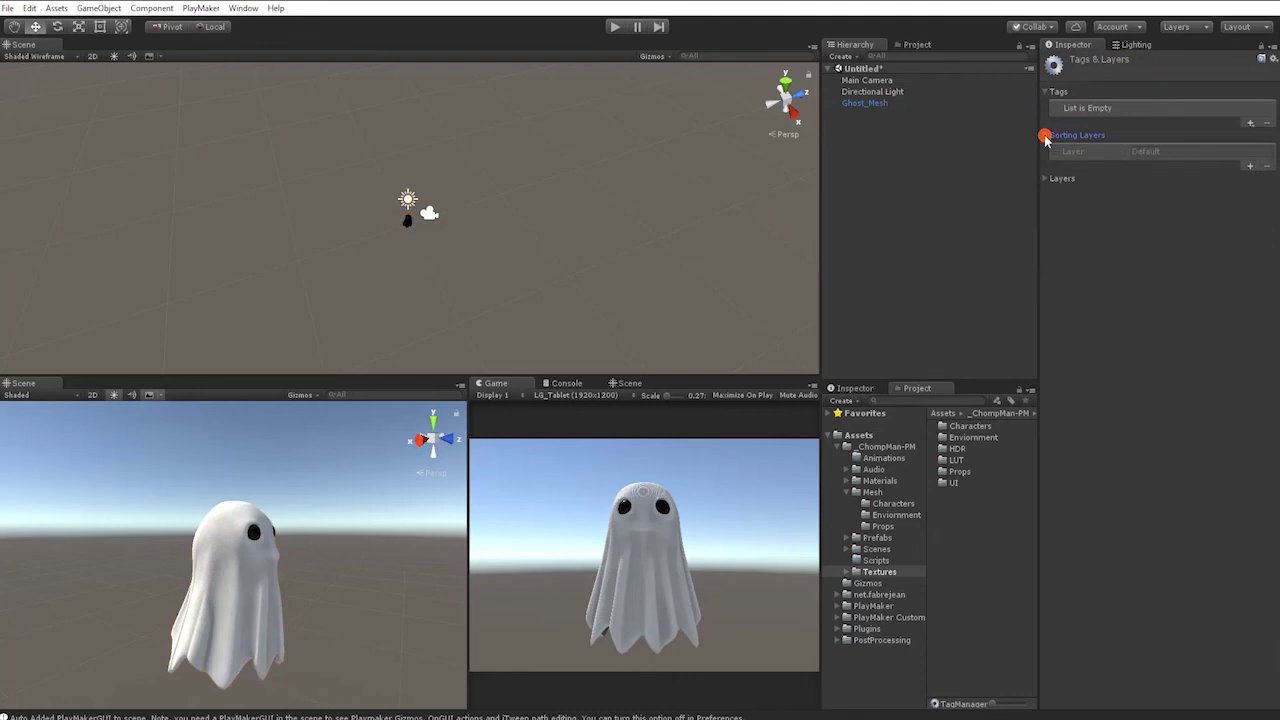
pyautogui.click(1045, 136)
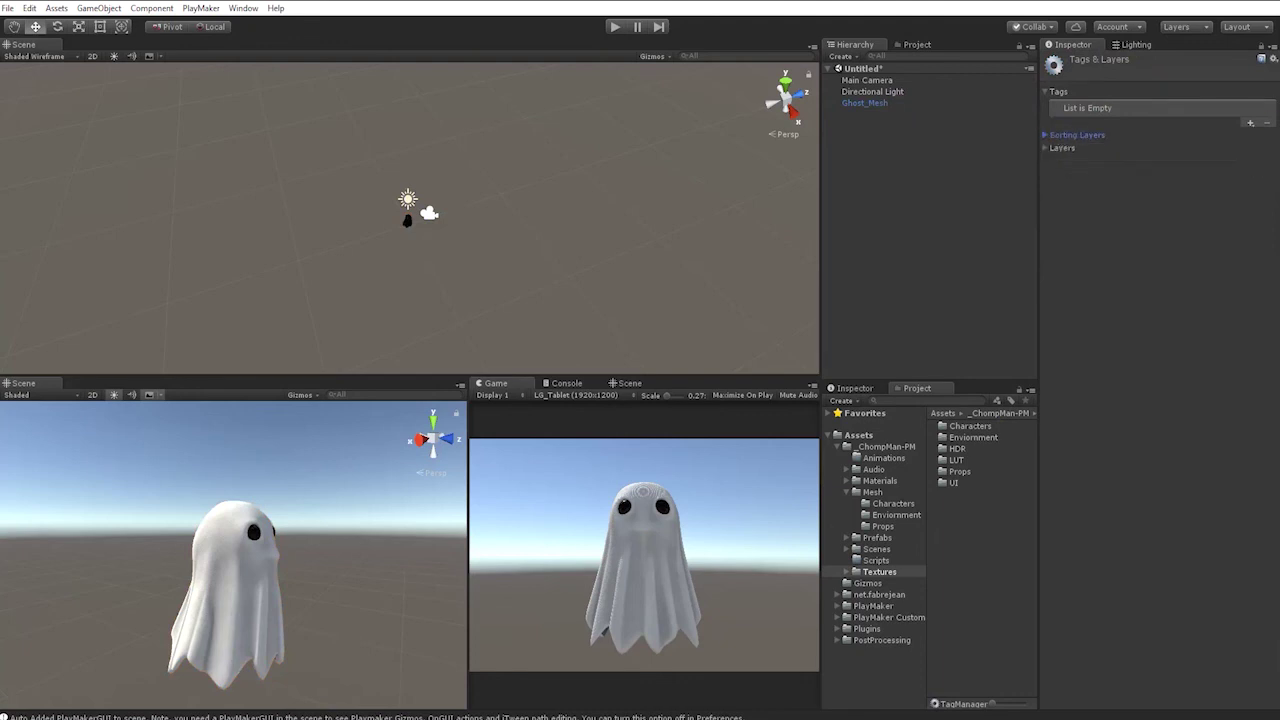
pyautogui.click(1250, 123)
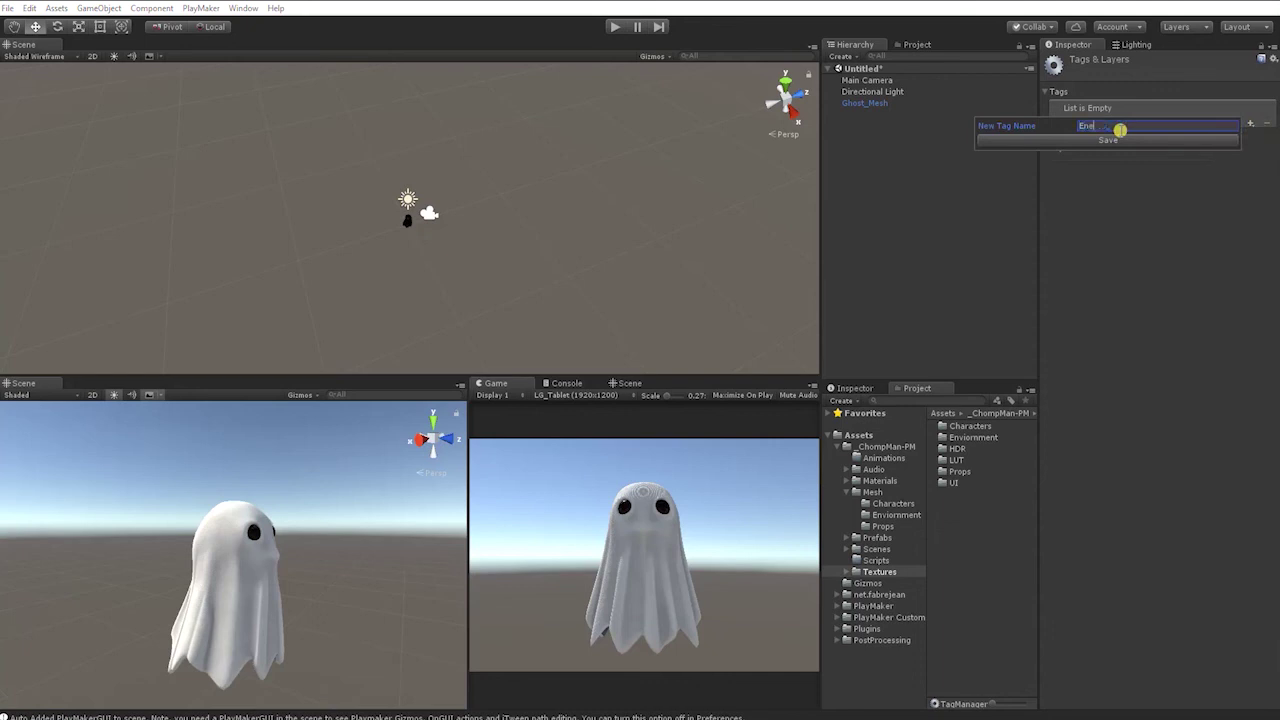
pyautogui.write('Enemy')
pyautogui.click(1120, 137)
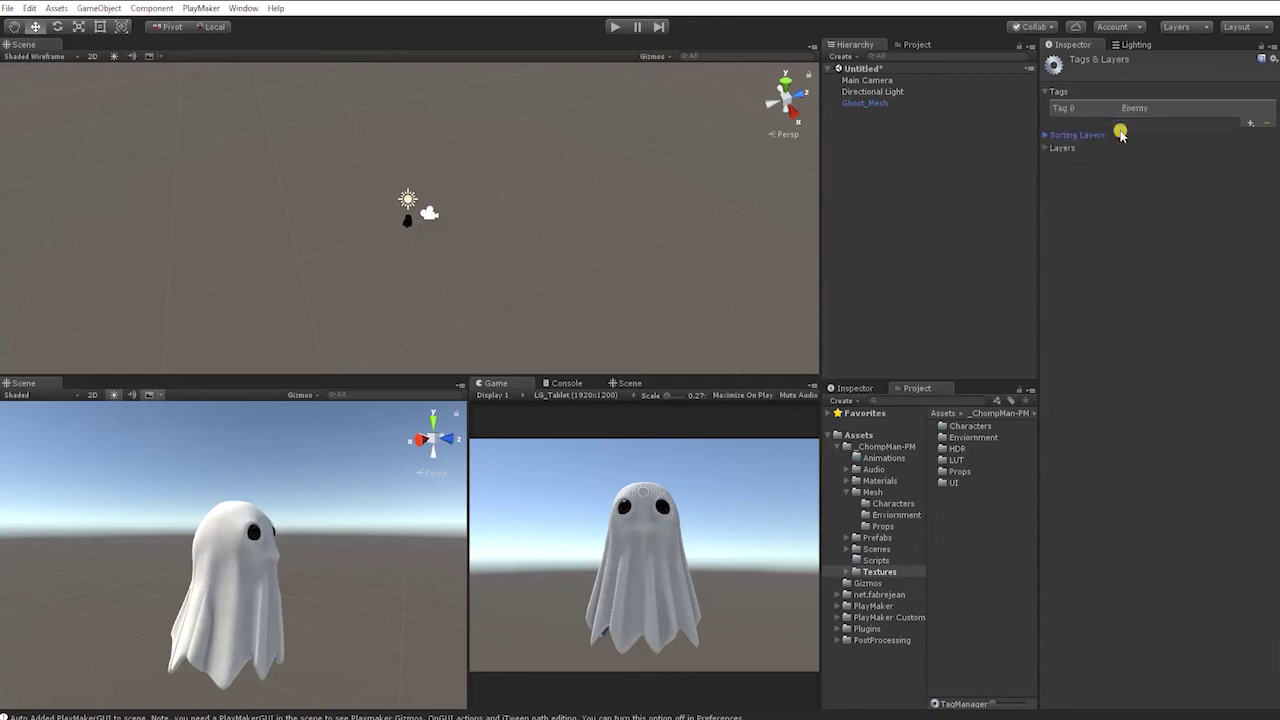
pyautogui.click(930, 104)
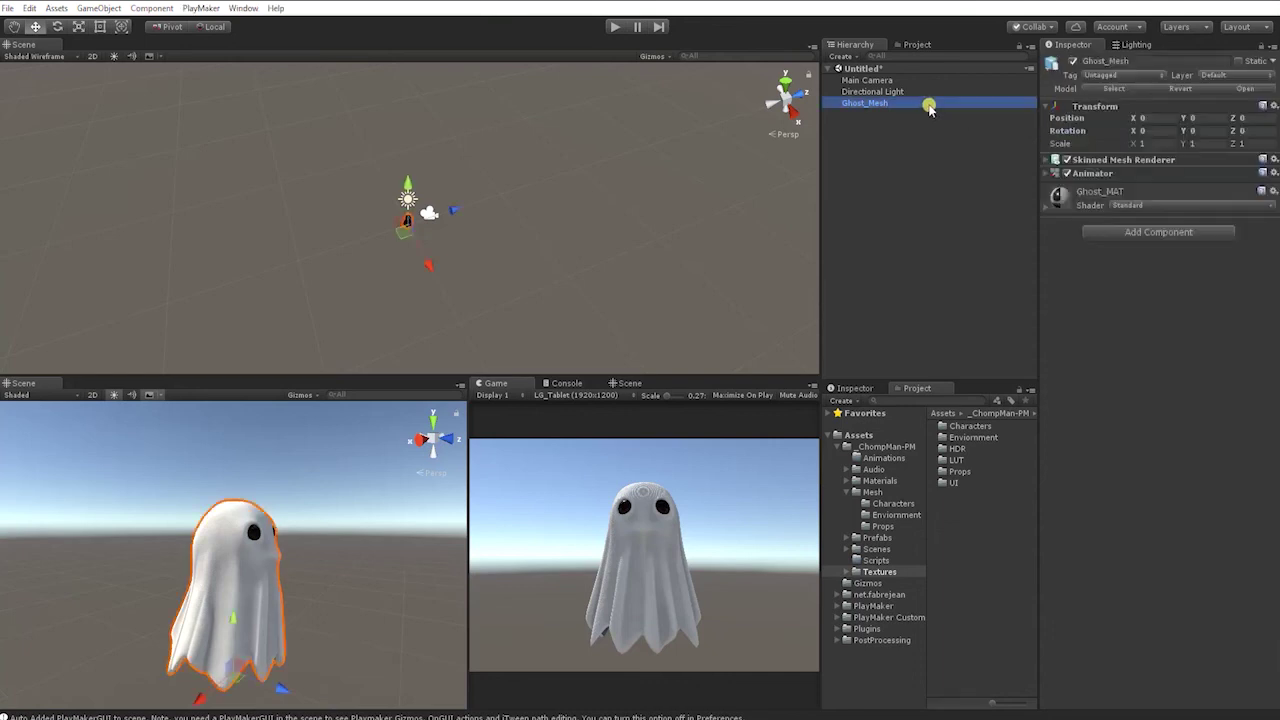
# Tag Ghost_Mesh as Enemy and remove its Animator component
pyautogui.click(1106, 77)
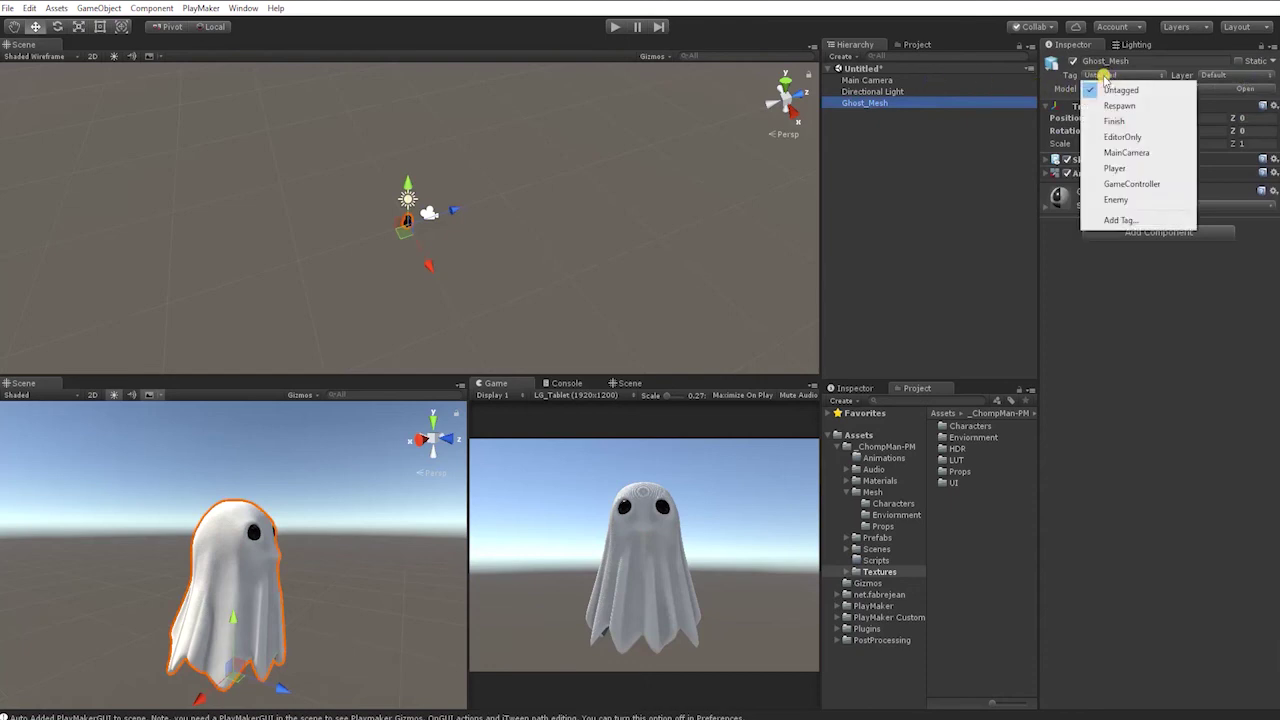
pyautogui.click(1120, 199)
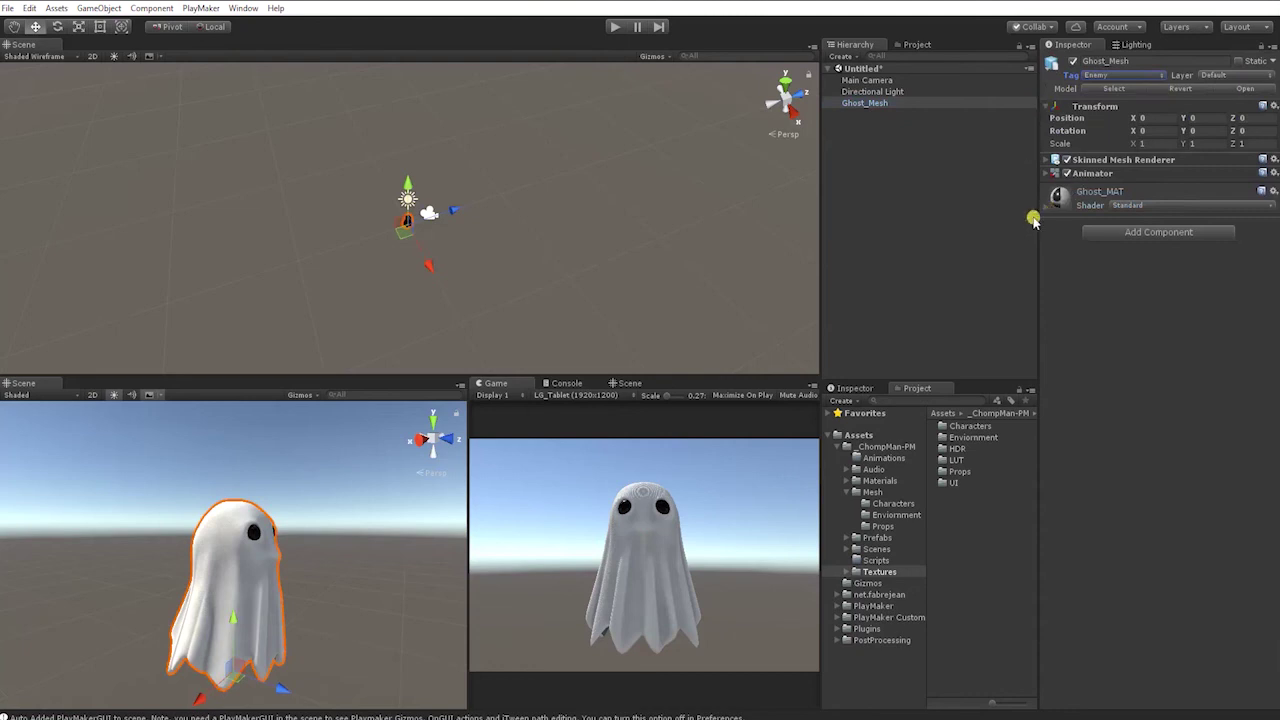
pyautogui.rightClick(1095, 177)
pyautogui.click(1120, 233)
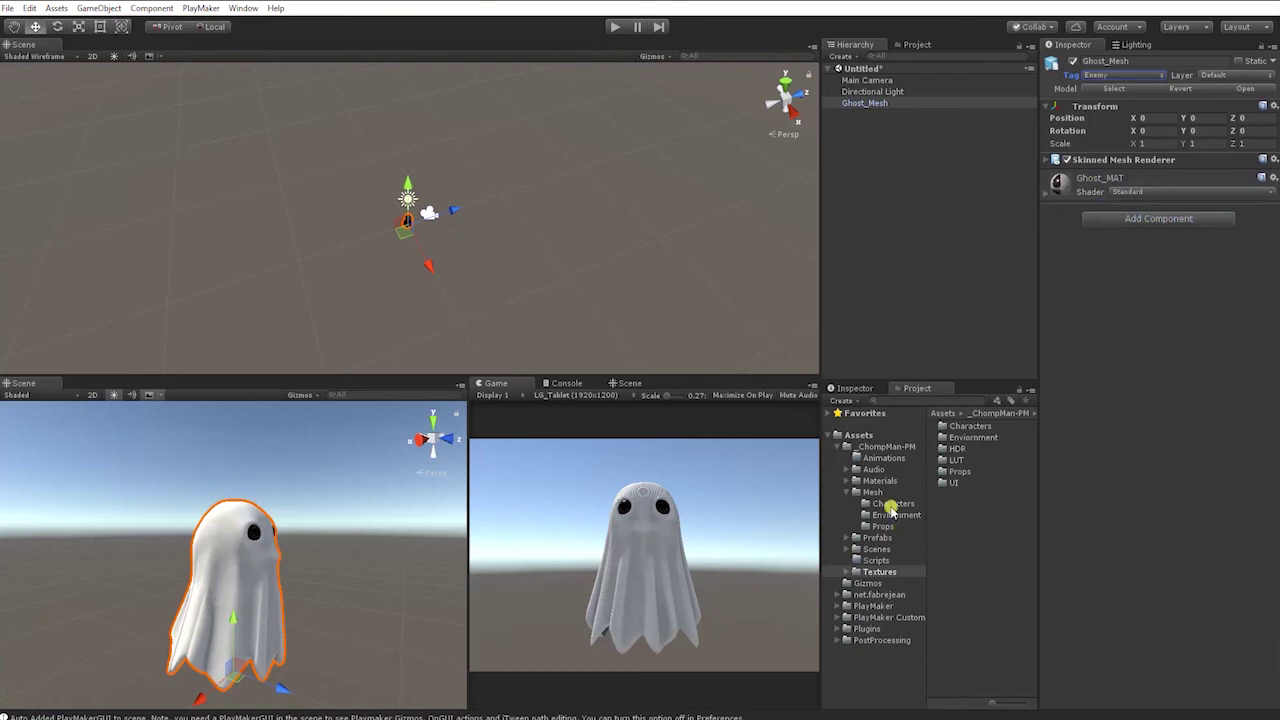
# Collapse Mesh and expand Prefabs > Characters in the Project panel
pyautogui.click(846, 493)
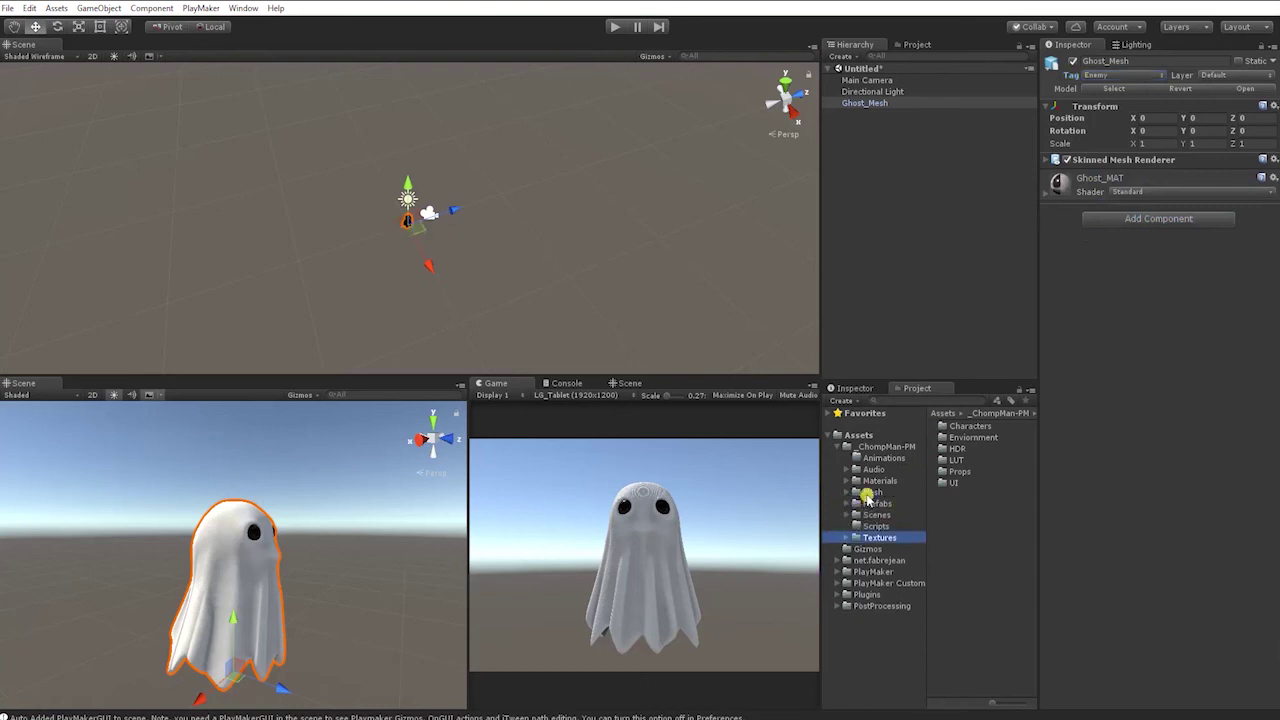
pyautogui.click(848, 505)
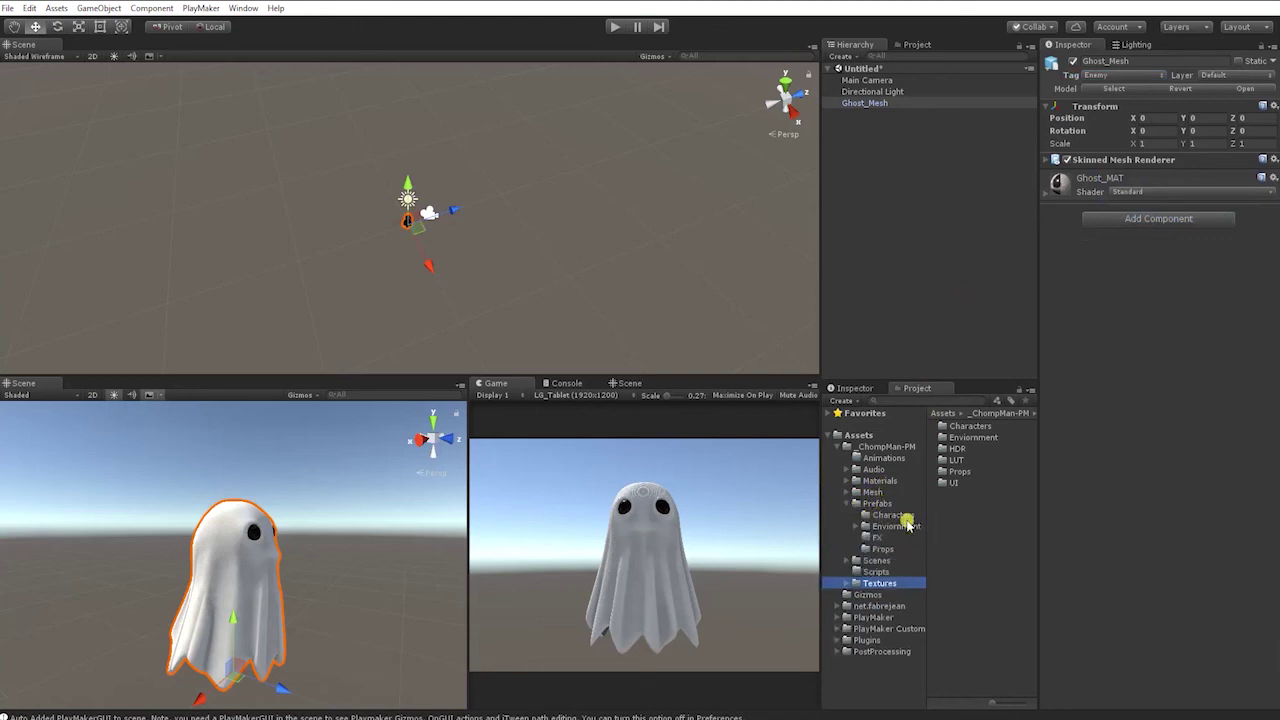
pyautogui.click(893, 515)
# Add the Chomp prefab to the scene, copy its PlayMaker FSM component, and deactivate Chomp
pyautogui.click(962, 427)
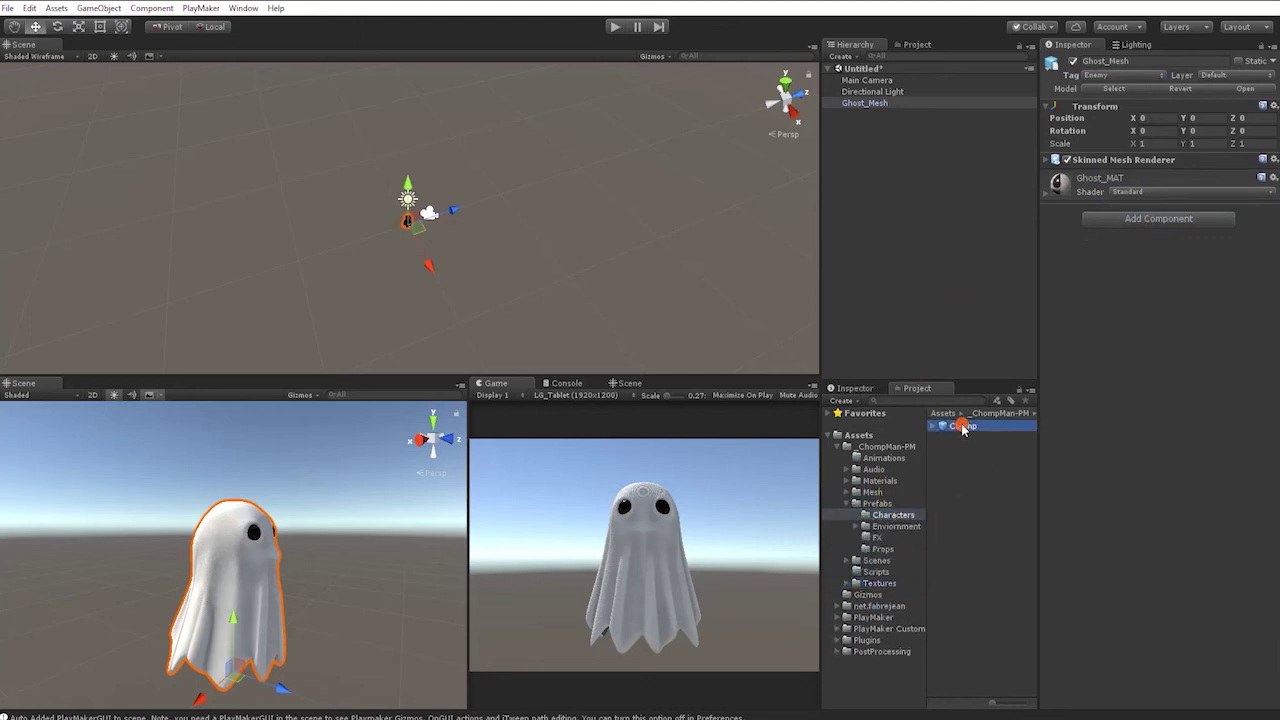
pyautogui.moveTo(962, 427); pyautogui.dragTo(923, 294)
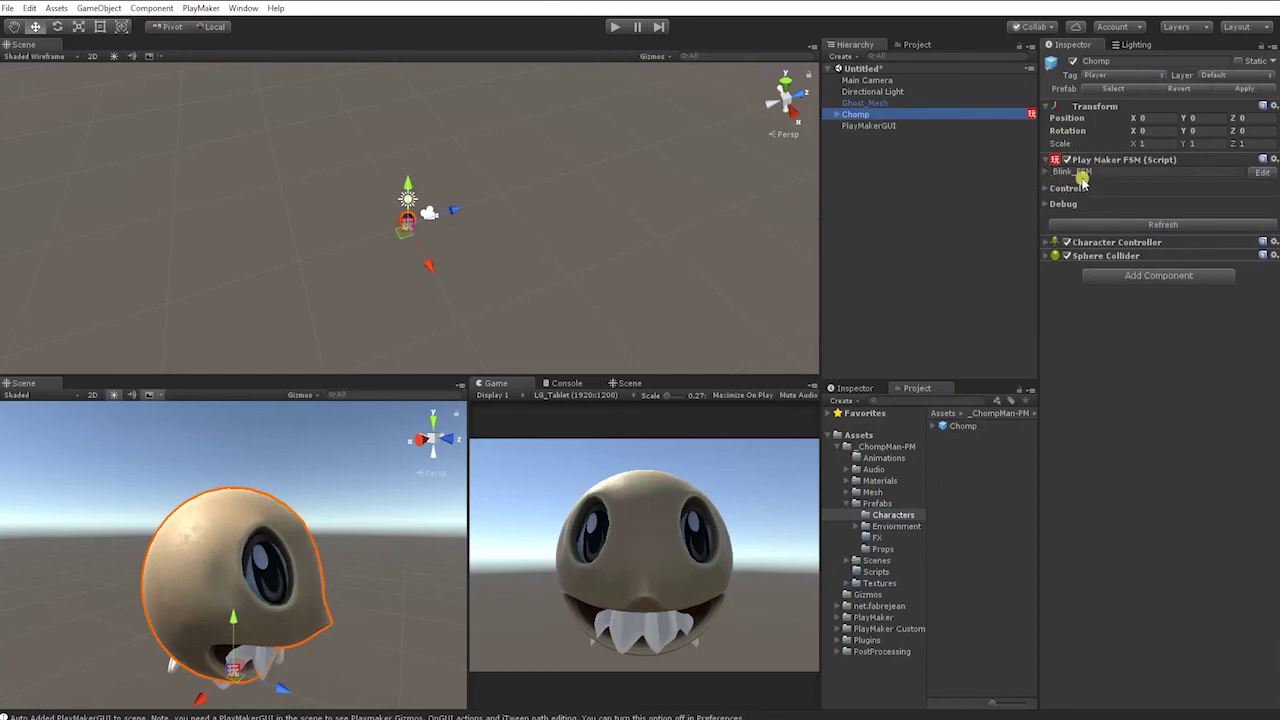
pyautogui.rightClick(1080, 165)
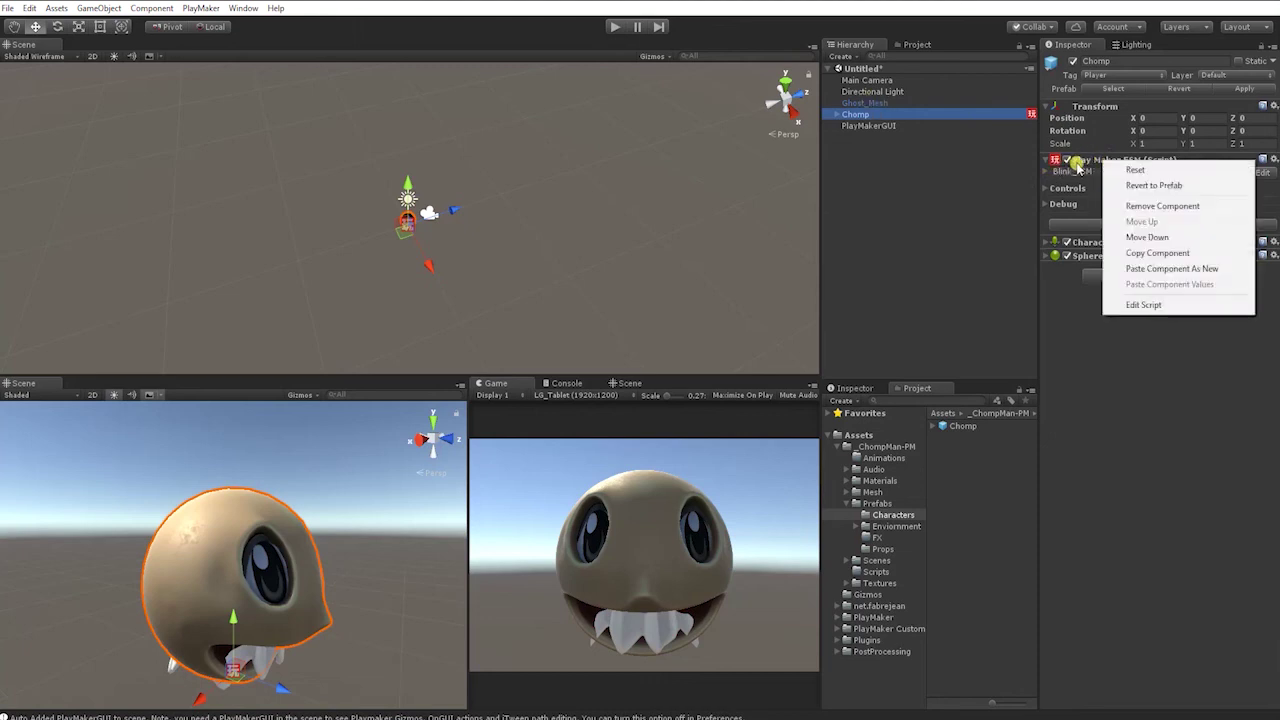
pyautogui.click(1080, 165)
pyautogui.click(1080, 165)
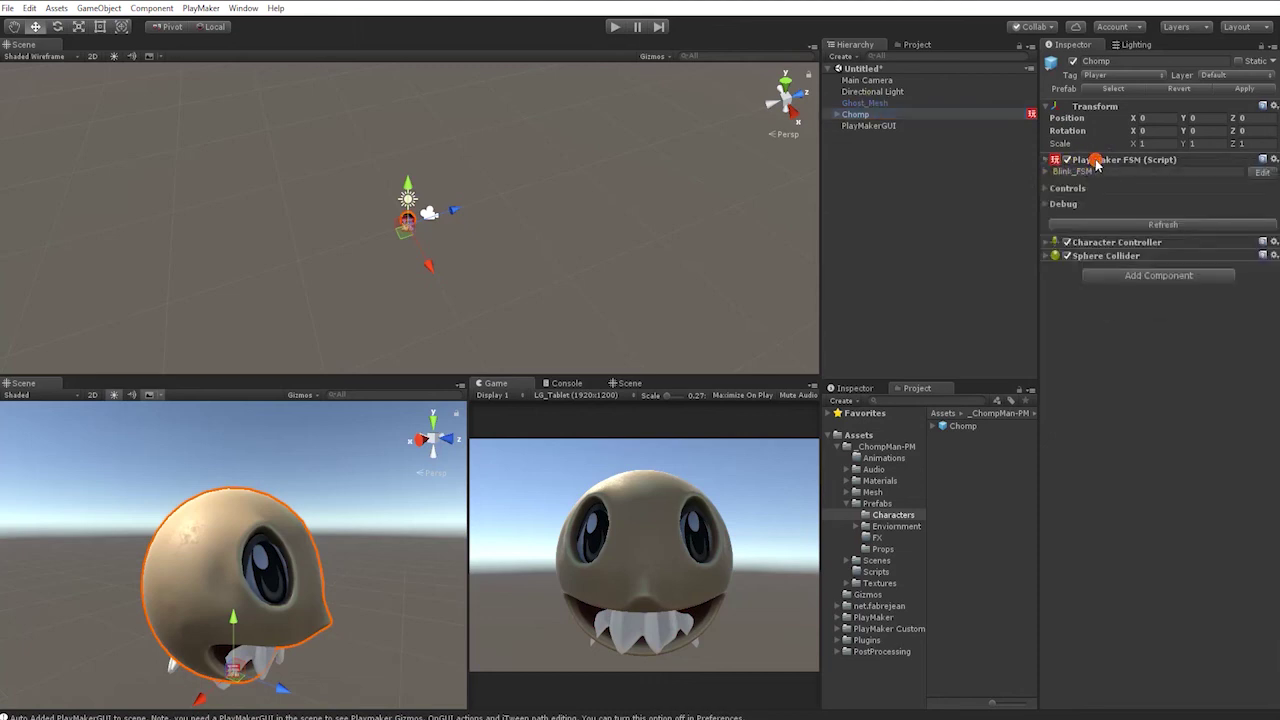
pyautogui.rightClick(1094, 163)
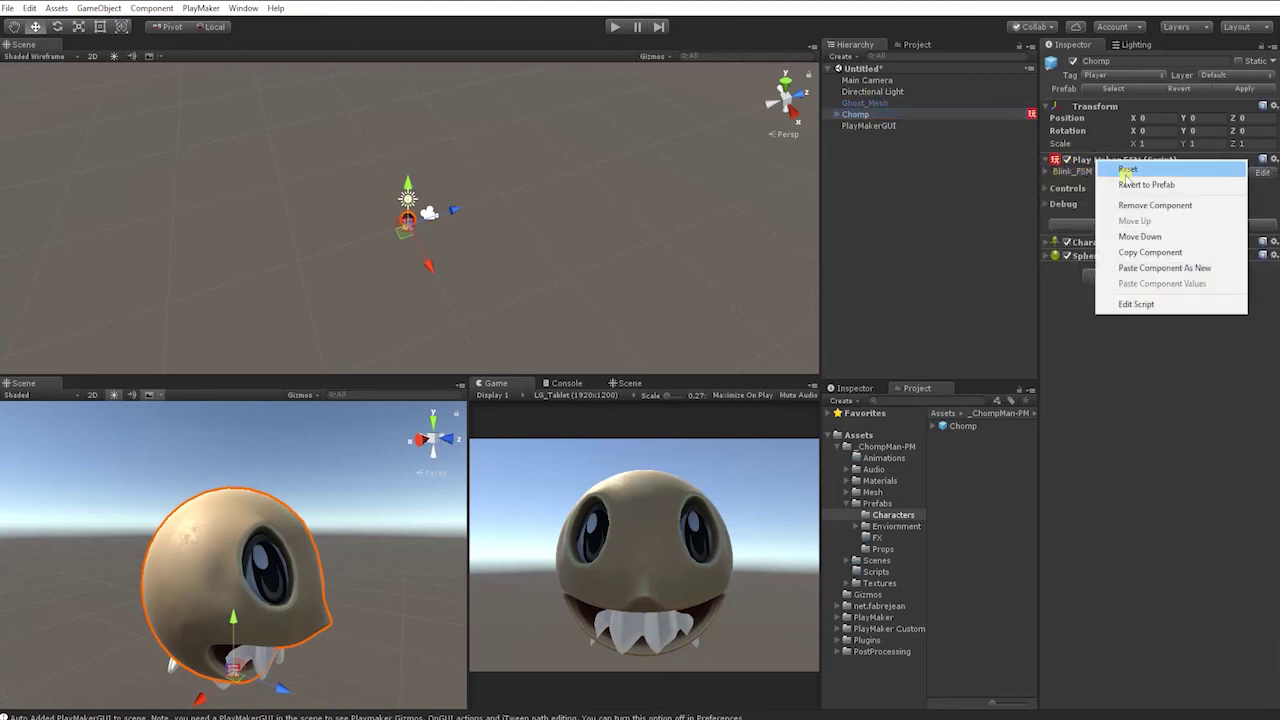
pyautogui.click(1160, 254)
pyautogui.click(1064, 64)
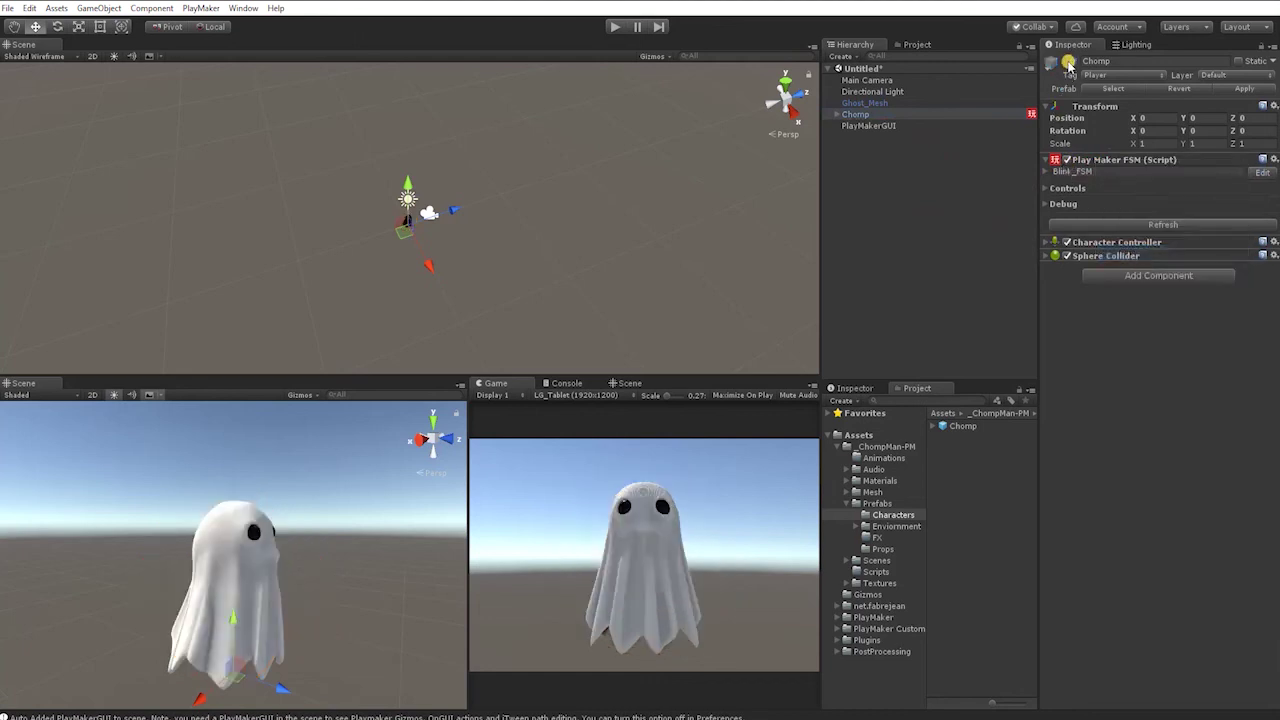
# Paste the FSM onto Ghost_Mesh as a new component and rename it Wrinkles_FSM
pyautogui.click(880, 102)
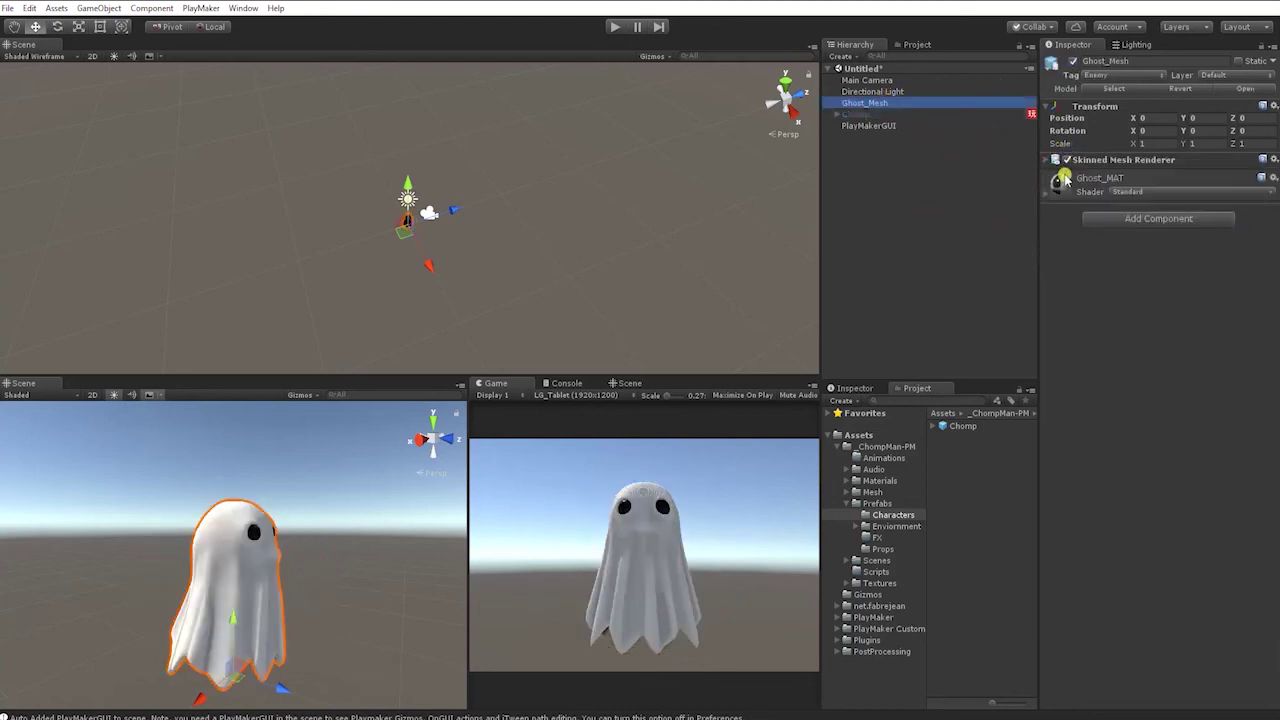
pyautogui.rightClick(1106, 160)
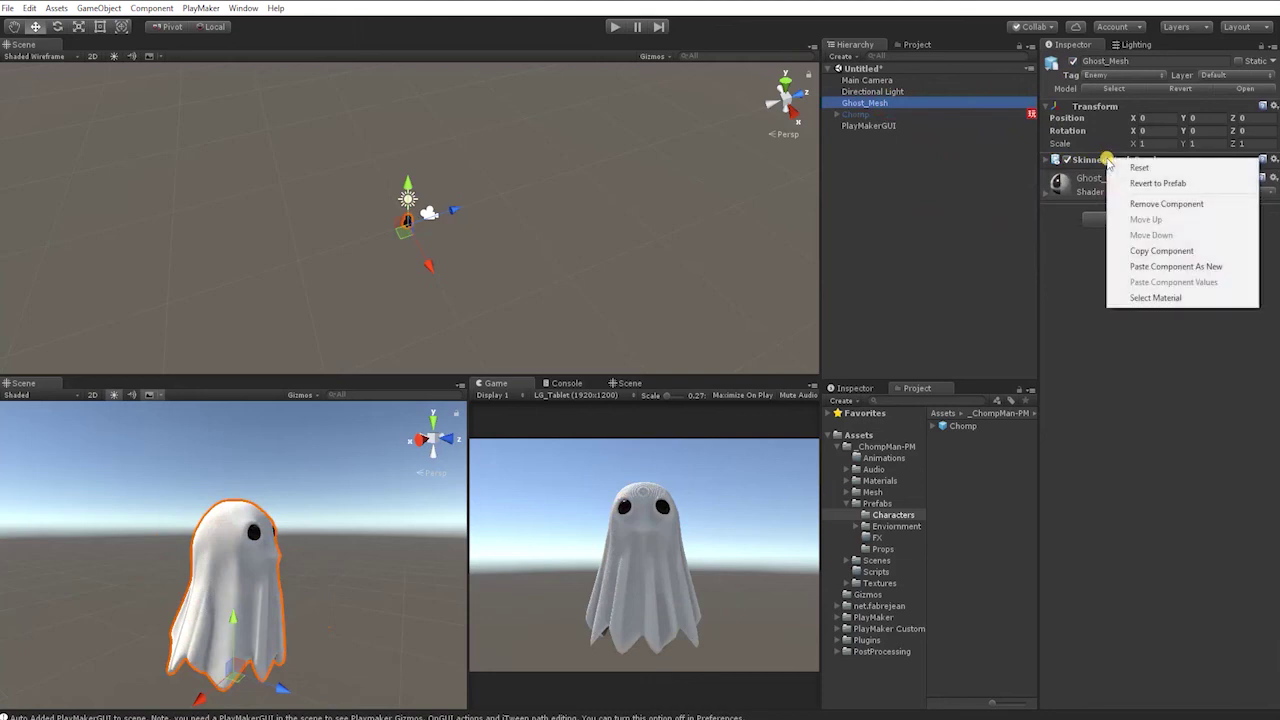
pyautogui.click(1213, 268)
pyautogui.click(1075, 184)
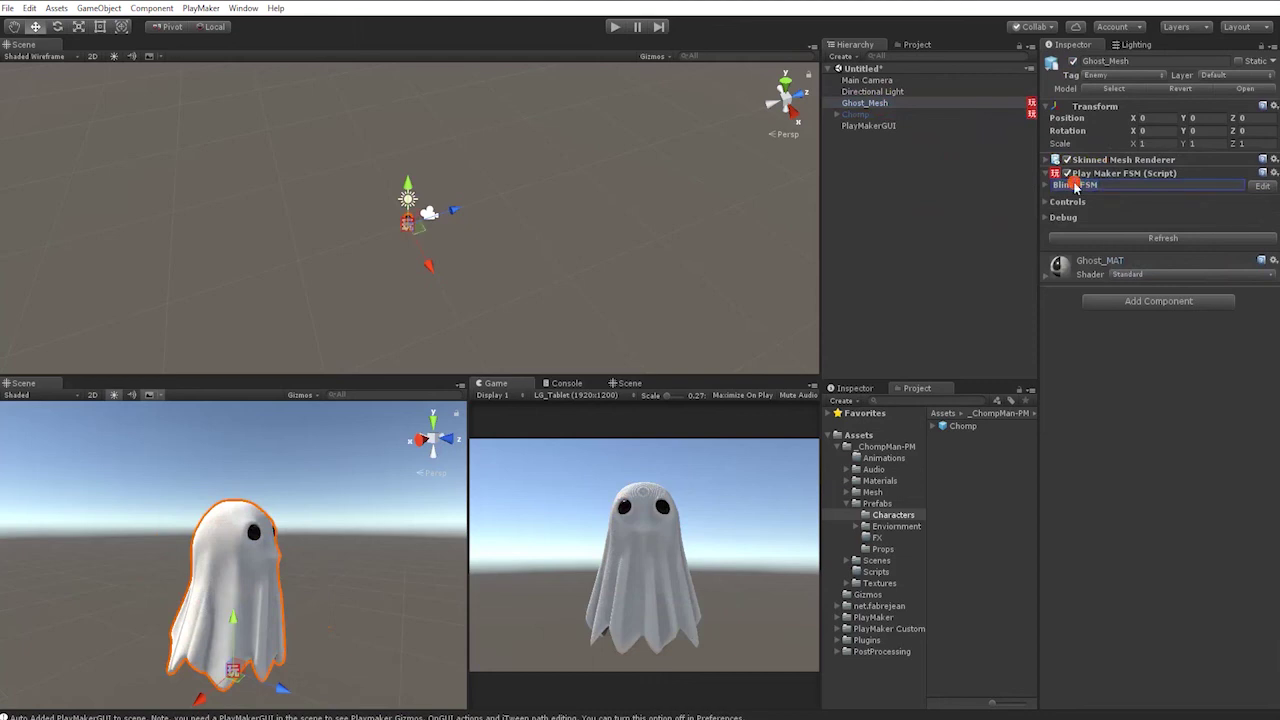
pyautogui.click(1070, 185)
pyautogui.write('Wr')
# Reactivate Chomp and open Ghost_Mesh's Wrinkles_FSM graph in PlayMaker
pyautogui.click(855, 114)
pyautogui.click(1073, 61)
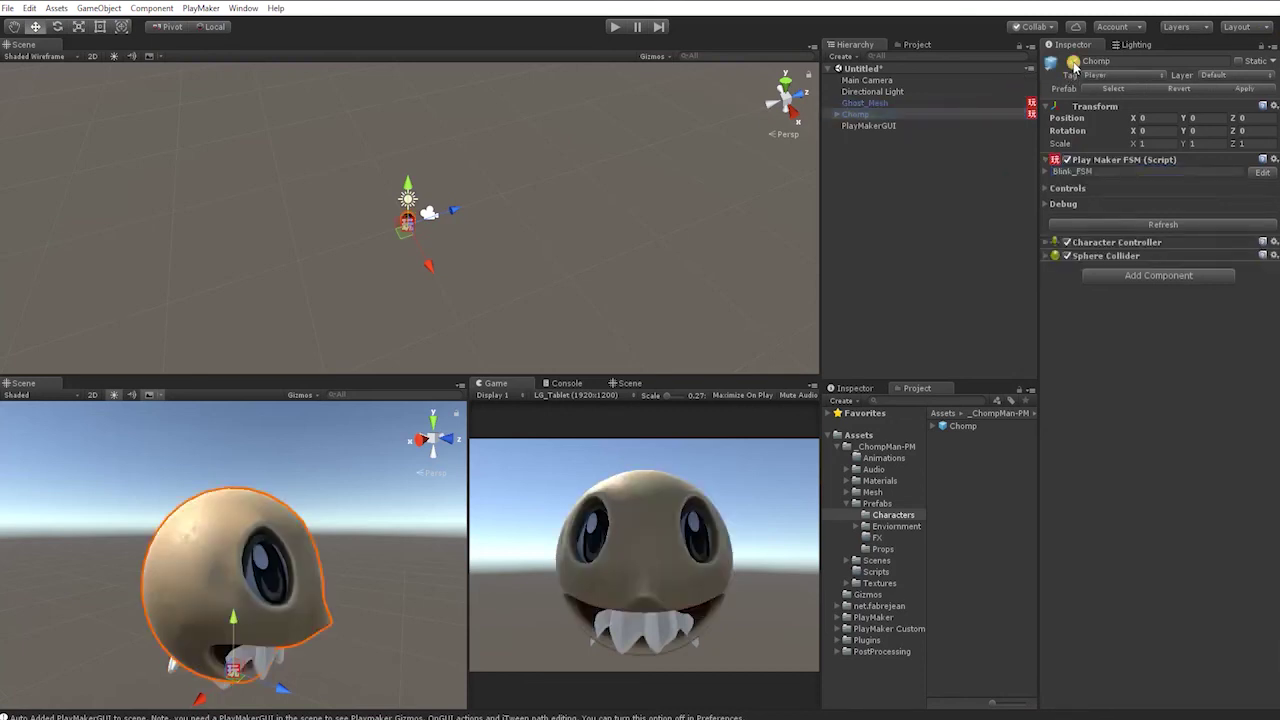
pyautogui.click(890, 126)
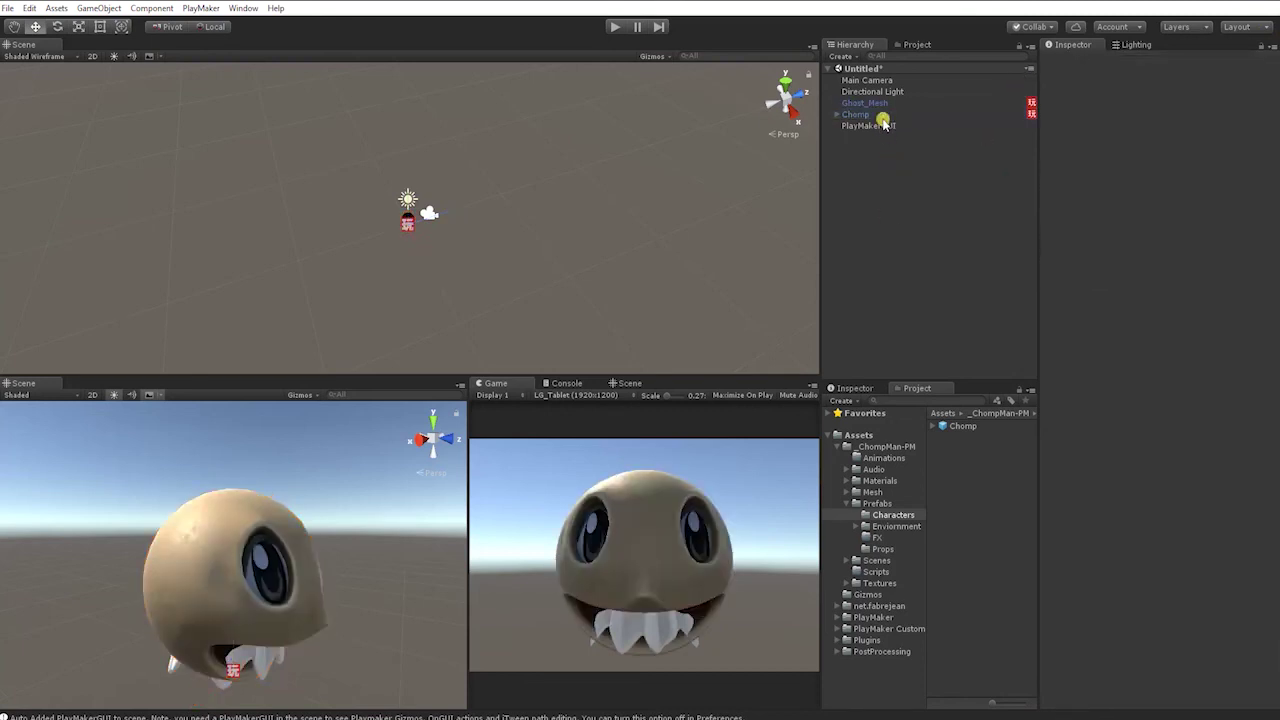
pyautogui.click(880, 115)
pyautogui.click(870, 104)
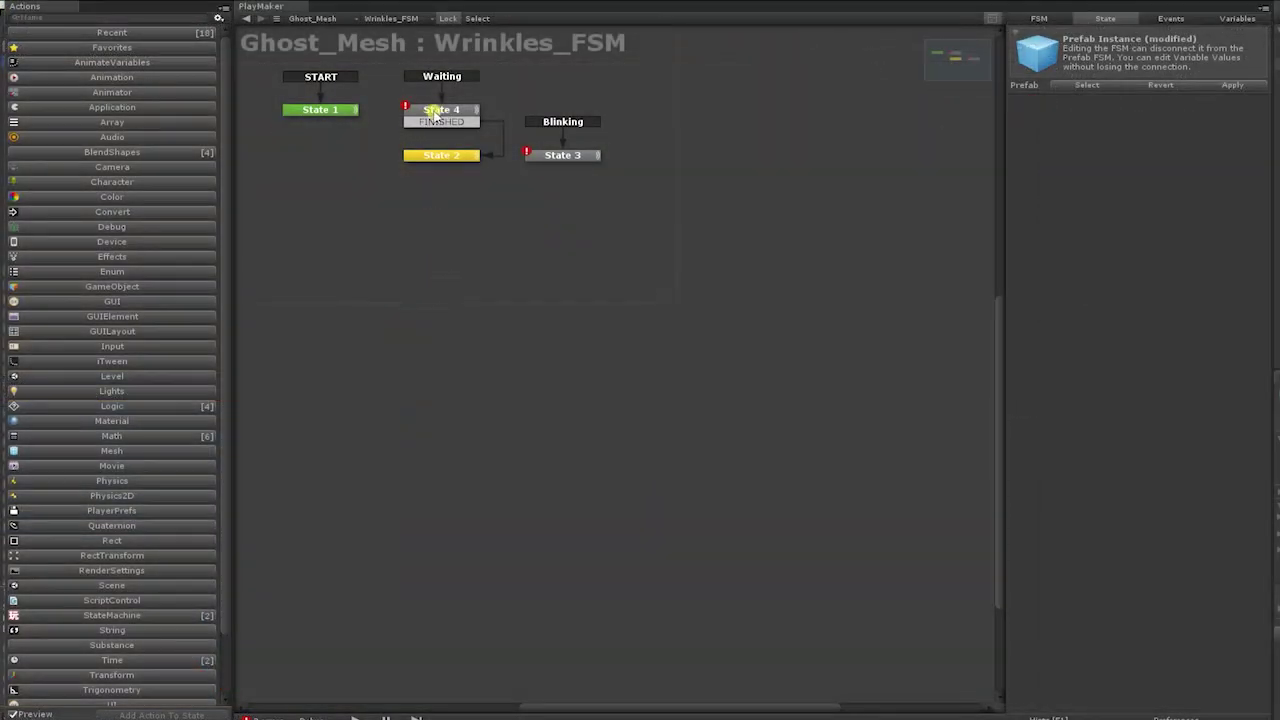
# Set the blend shape actions in States 4 and 3 to target their owner
pyautogui.click(296, 112)
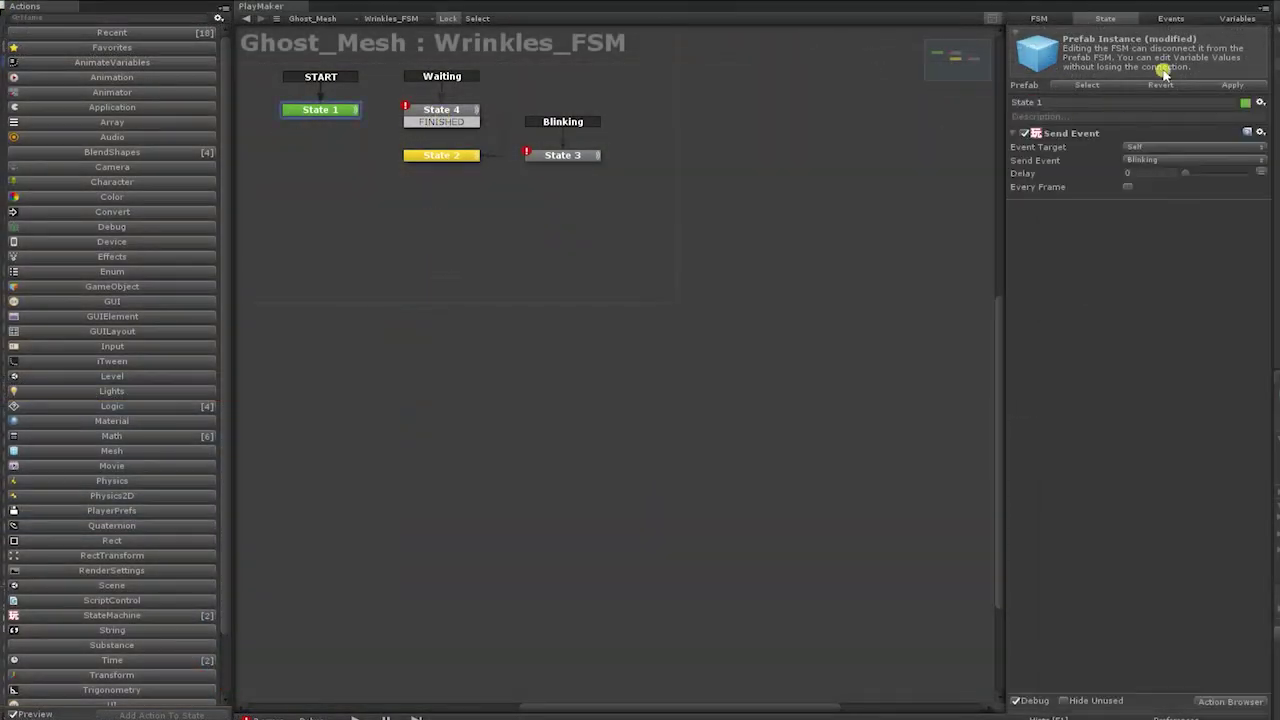
pyautogui.click(457, 118)
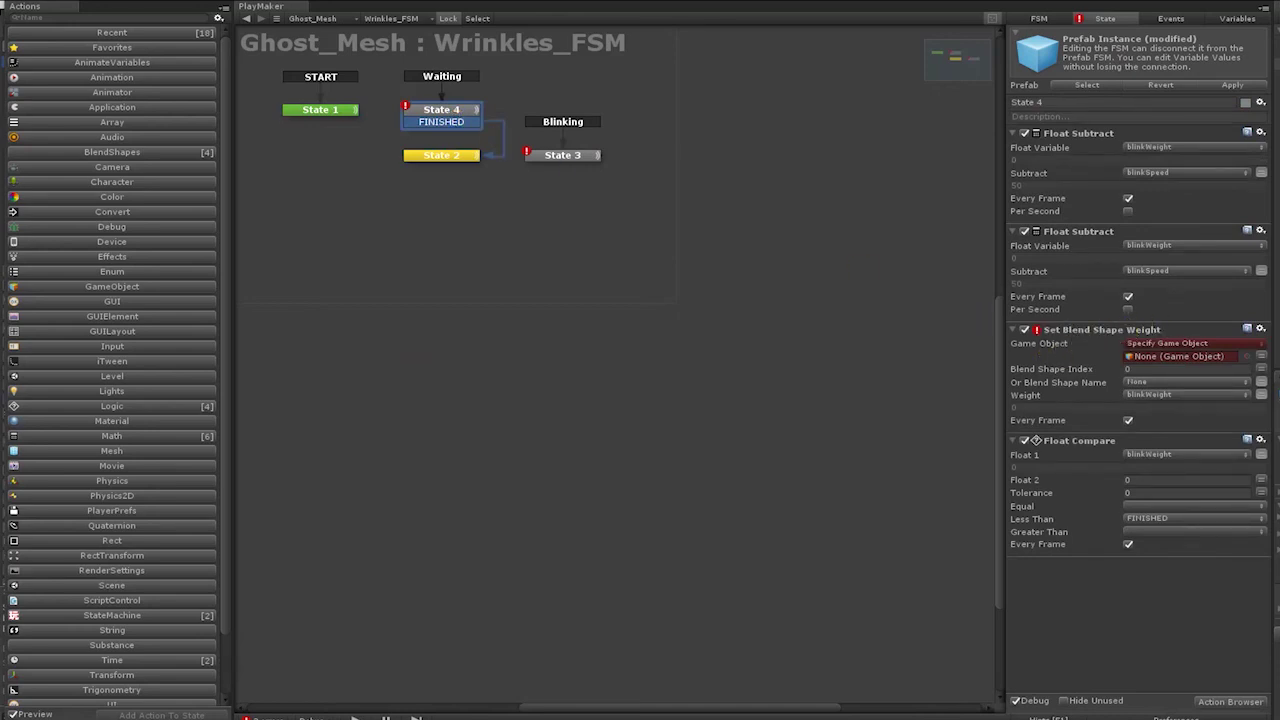
pyautogui.click(1140, 343)
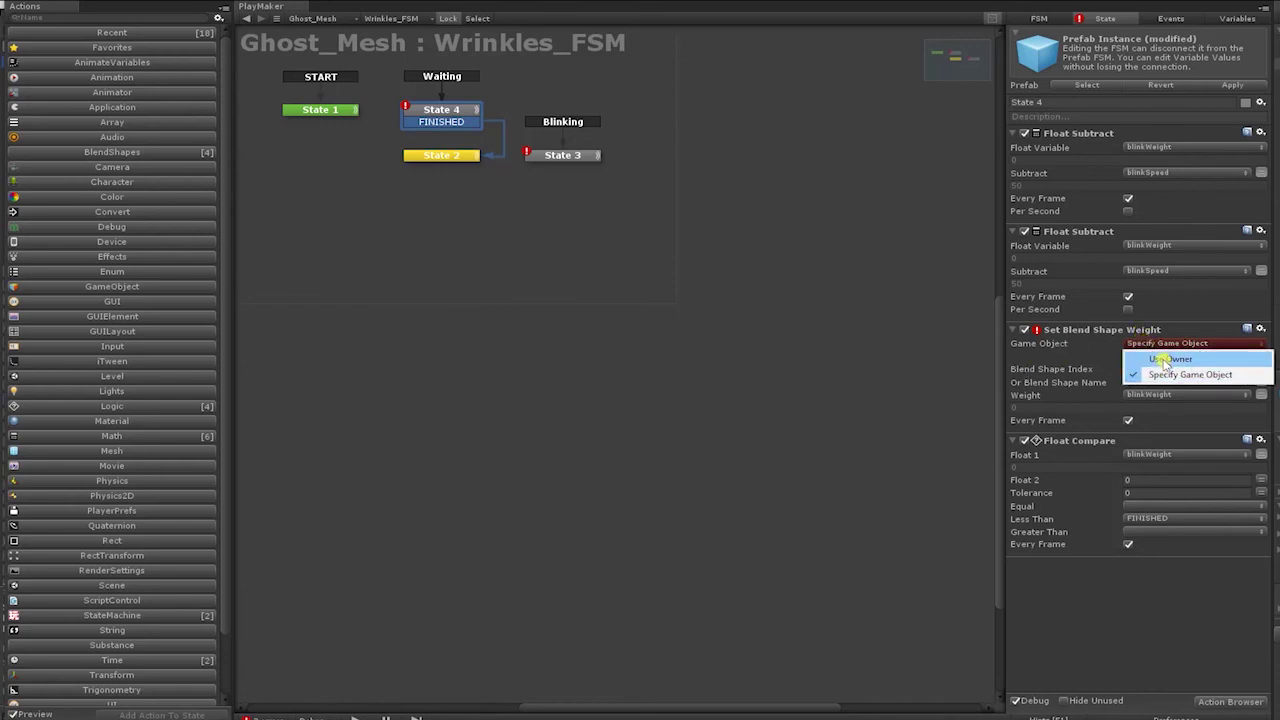
pyautogui.click(1160, 358)
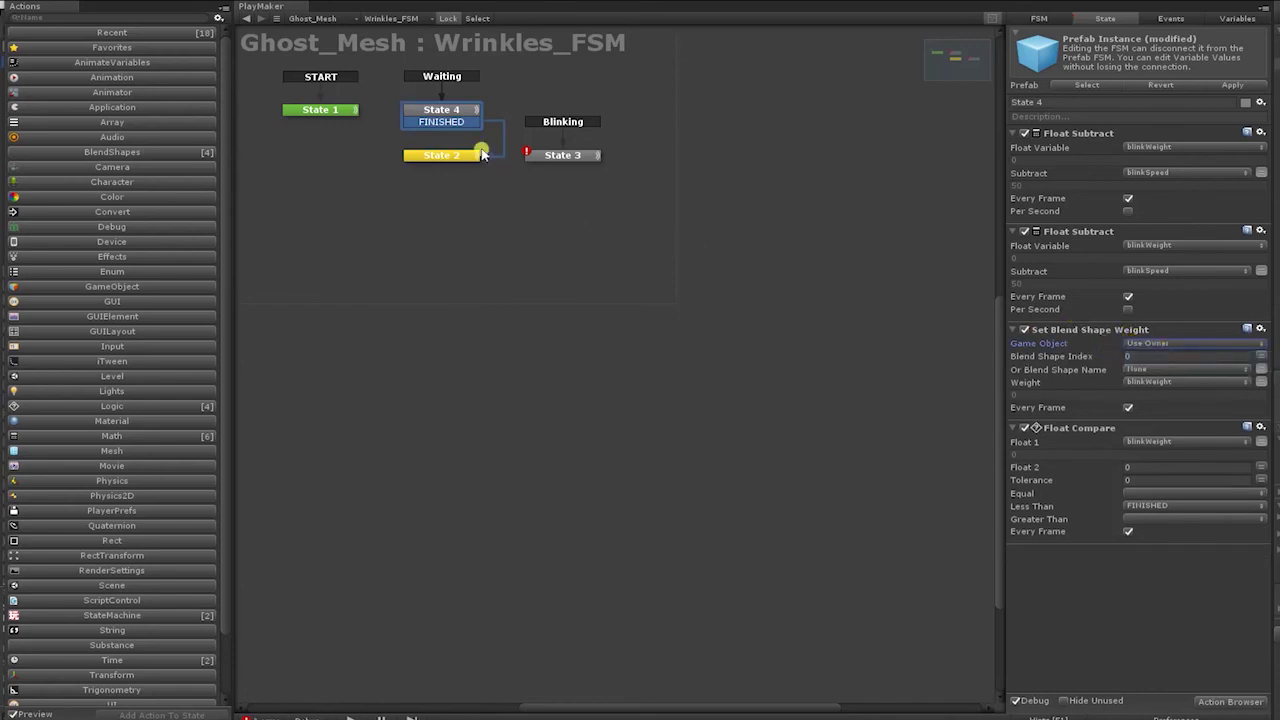
pyautogui.click(572, 155)
pyautogui.click(1165, 246)
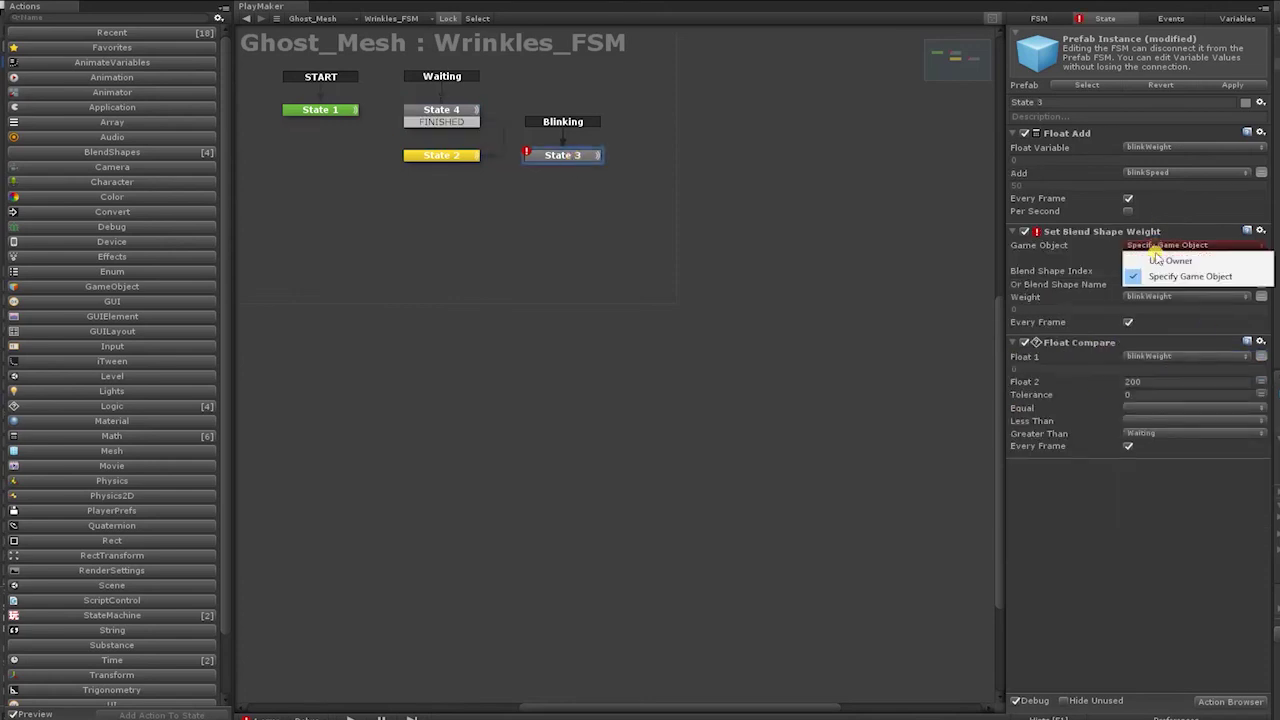
pyautogui.click(1167, 261)
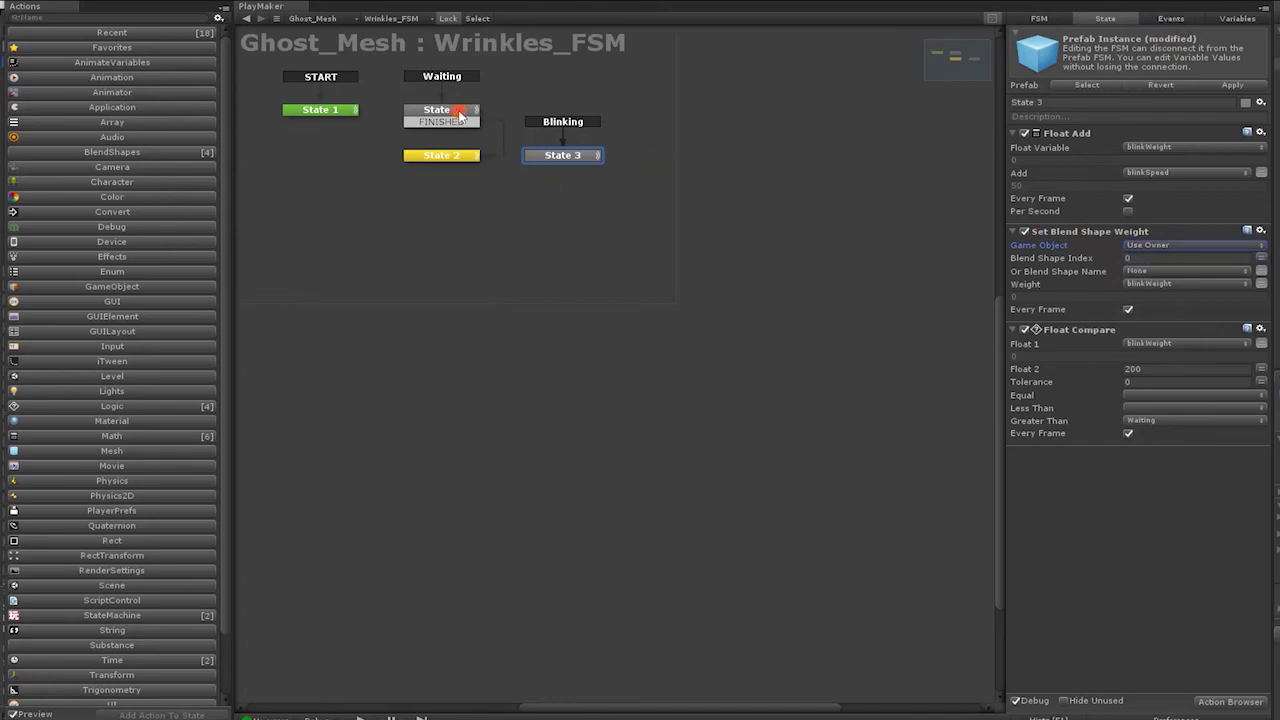
# Reselect State 4 and check the Skinned Mesh Renderer's BlendShapes values
pyautogui.click(458, 112)
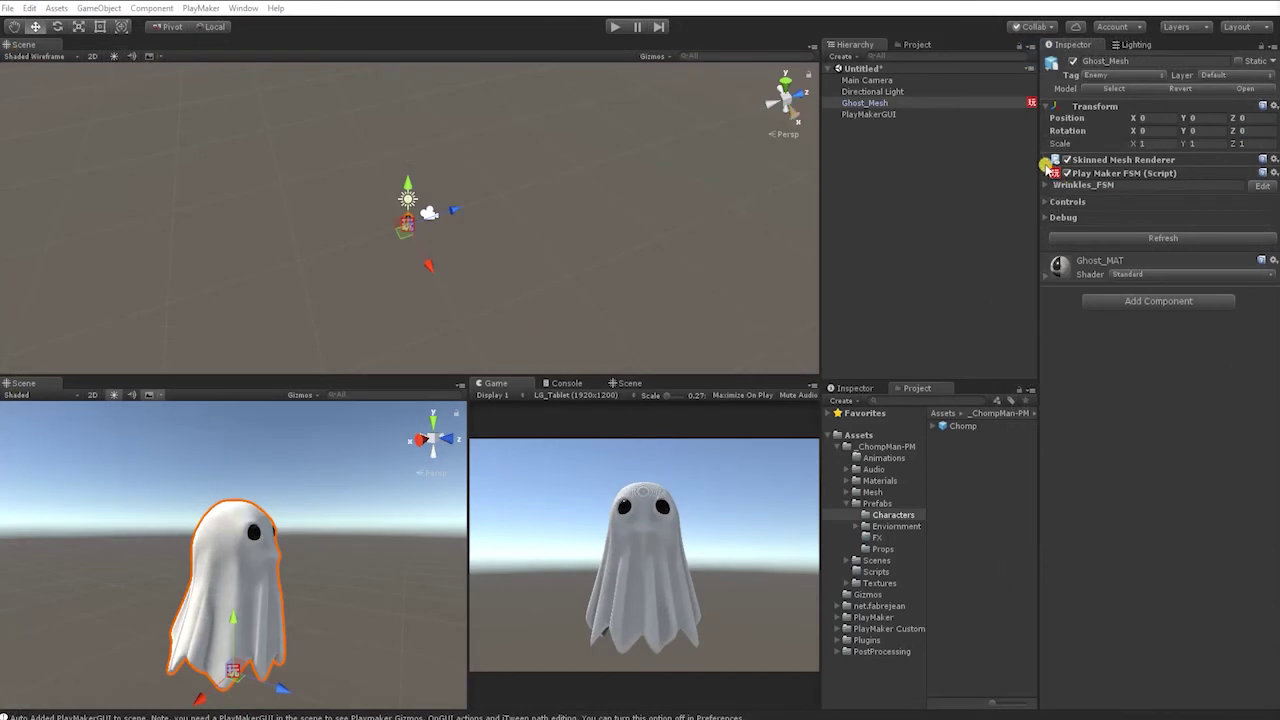
pyautogui.click(1045, 161)
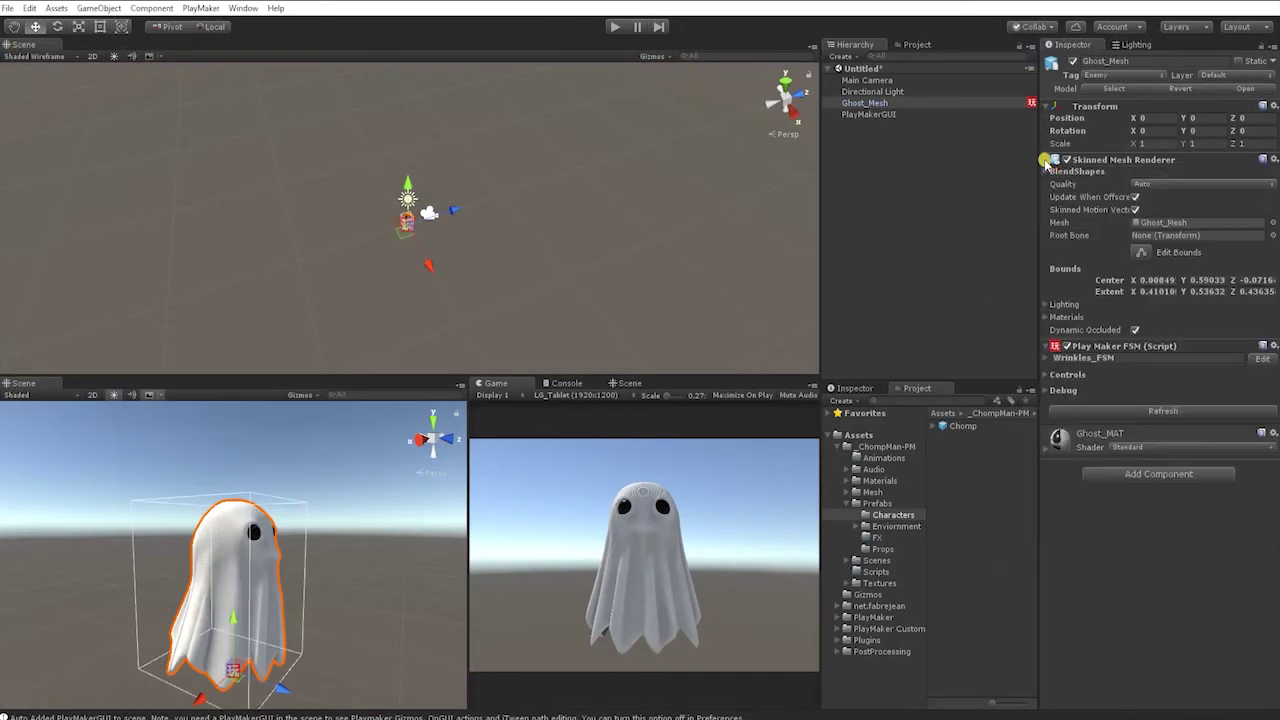
pyautogui.click(1050, 171)
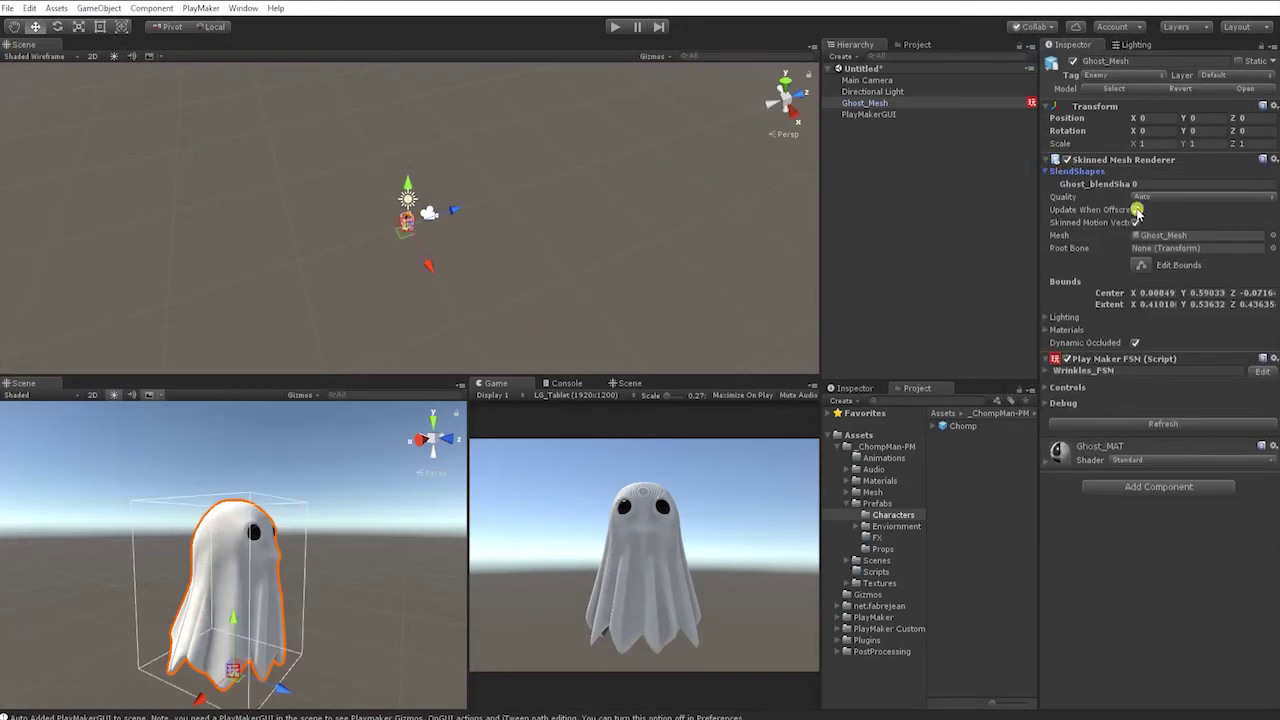
pyautogui.click(1045, 173)
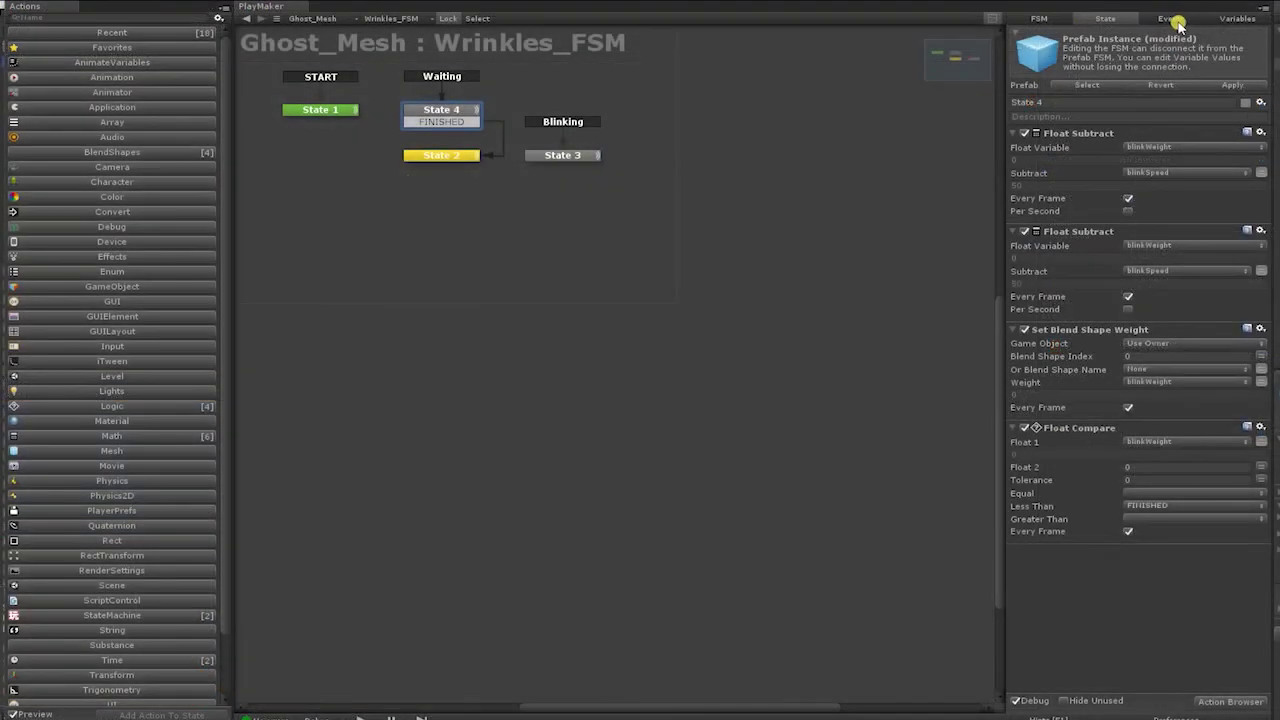
# In the FSM's Events list, rename the Blinking event to Waving
pyautogui.click(1174, 22)
pyautogui.click(1072, 132)
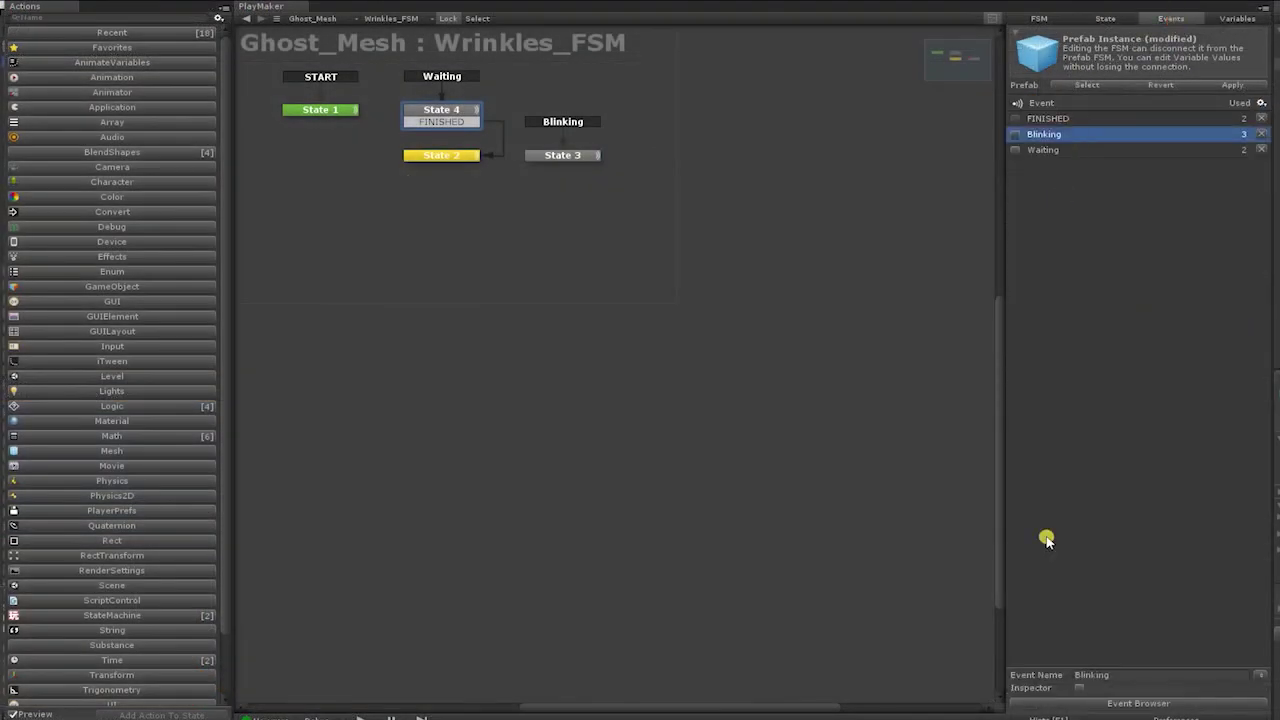
pyautogui.click(1114, 676)
pyautogui.write('Wrinklin')
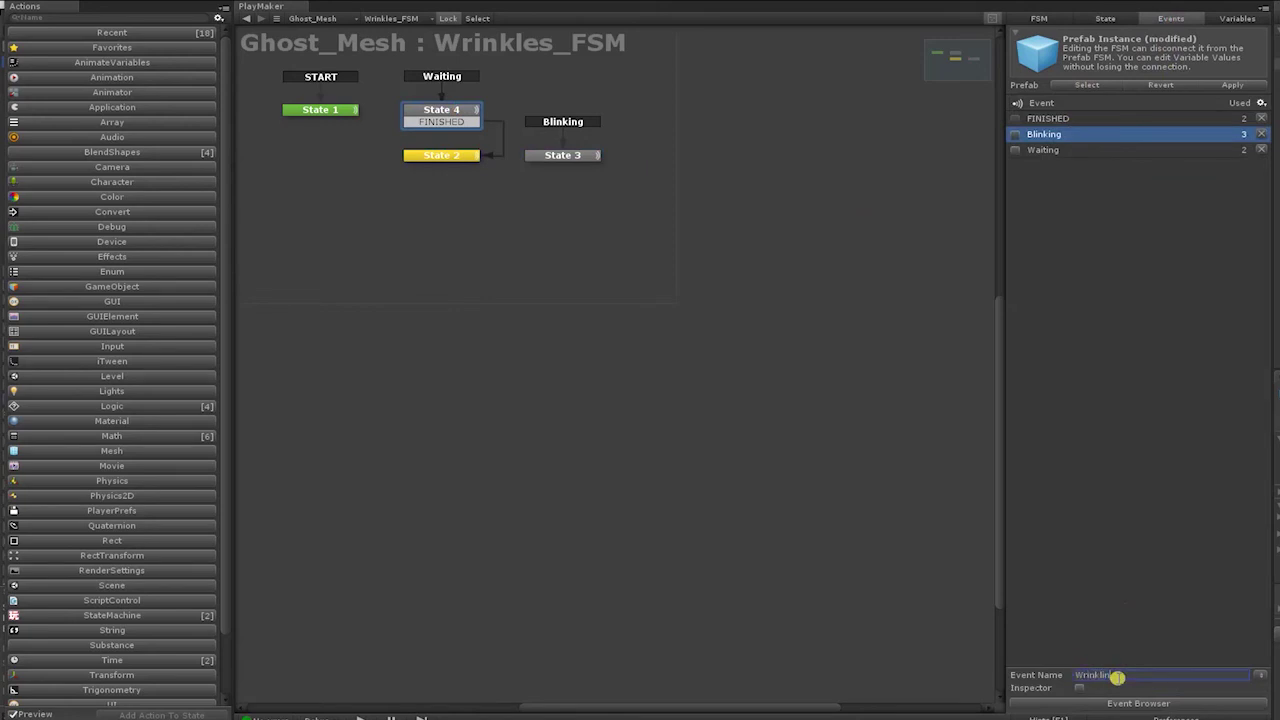
pyautogui.doubleClick(1117, 677)
pyautogui.write('Waving')
pyautogui.press('Return')
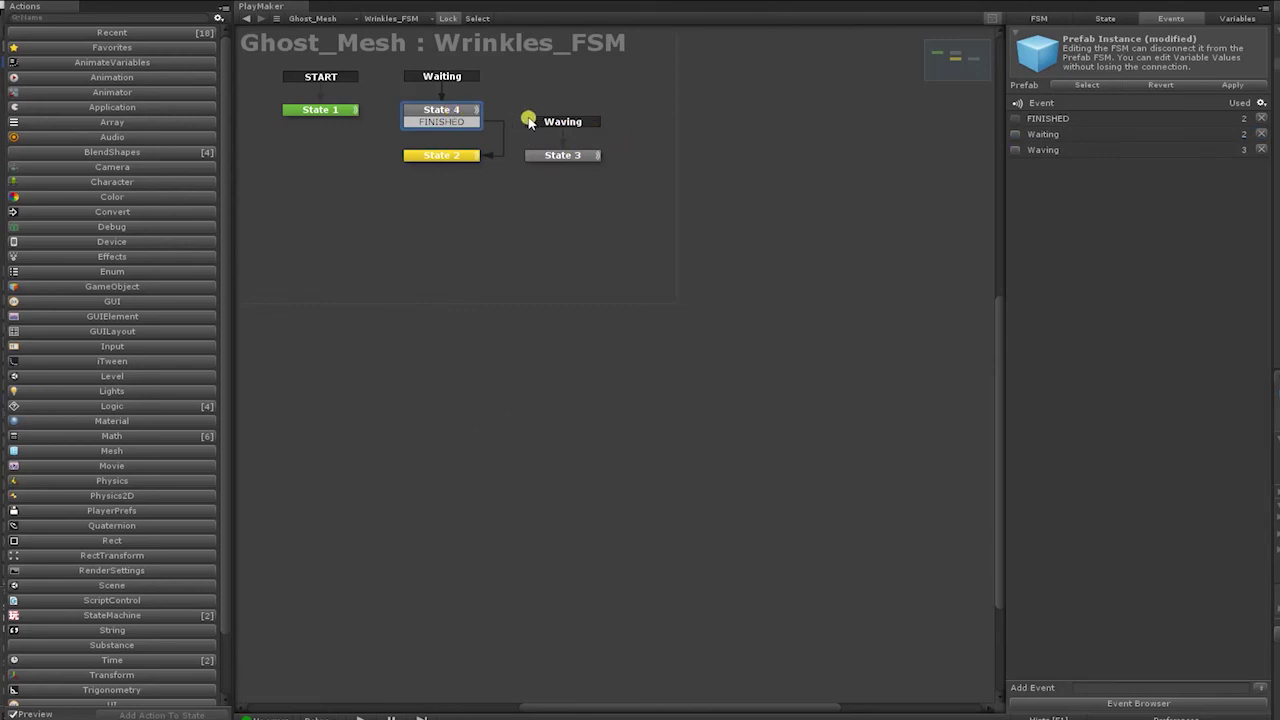
# Delete the first of State 4's two Float Subtract actions, then select State 3
pyautogui.click(457, 112)
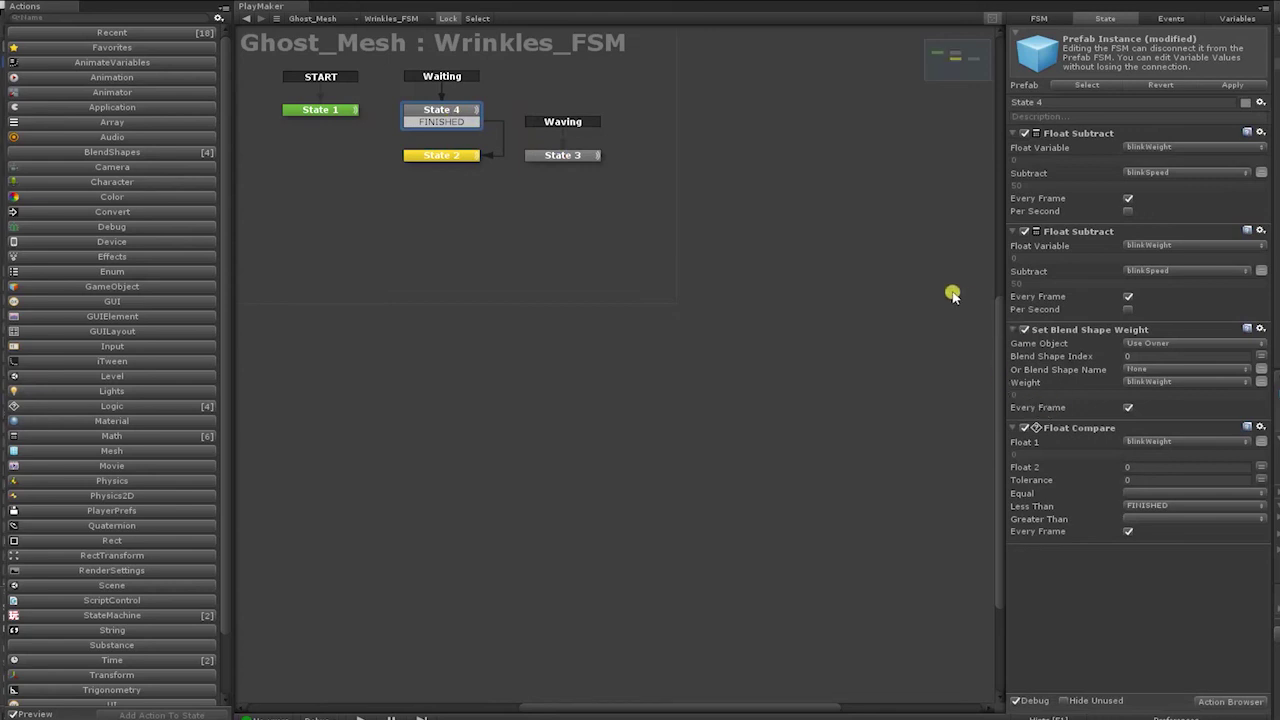
pyautogui.click(1079, 133)
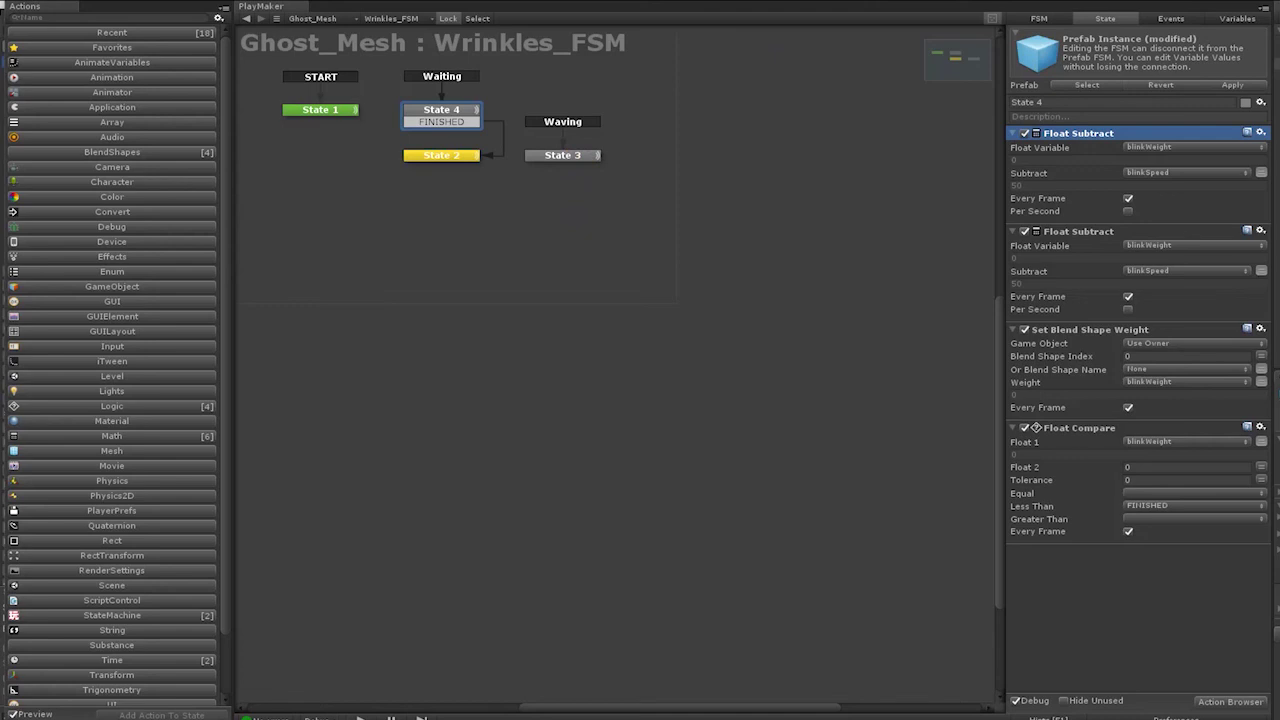
pyautogui.click(1080, 233)
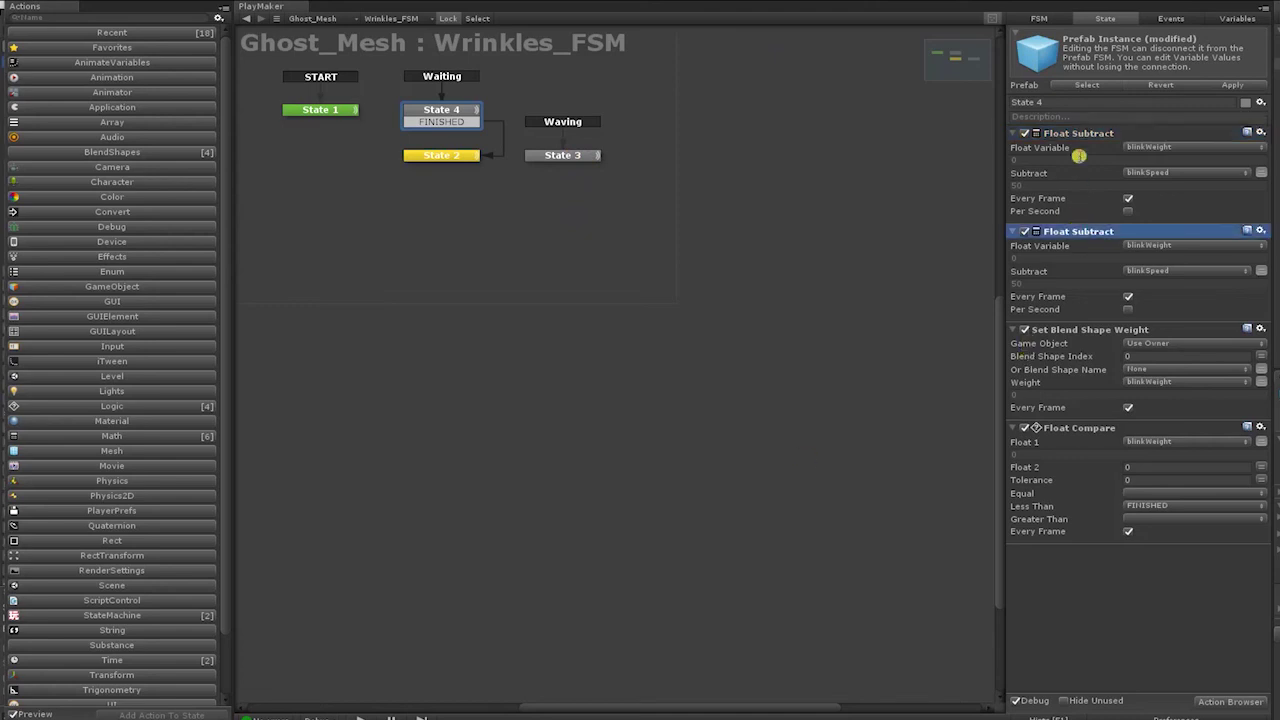
pyautogui.click(1075, 137)
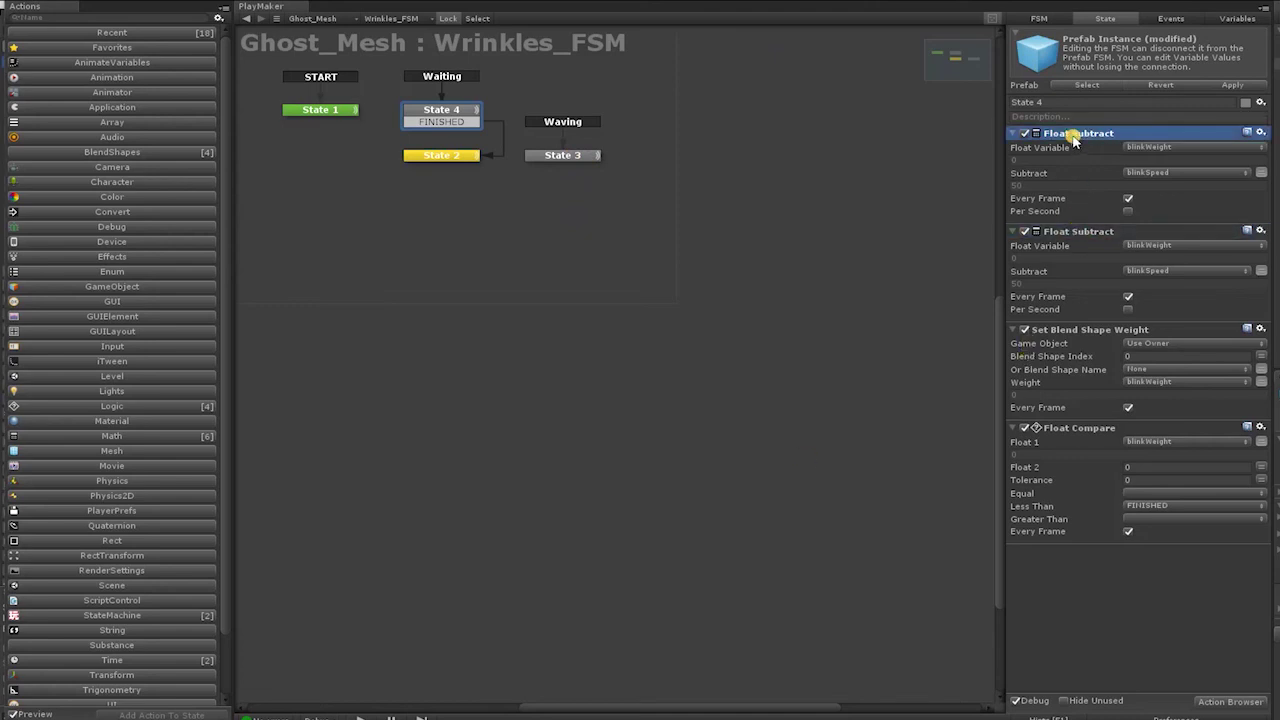
pyautogui.press('Delete')
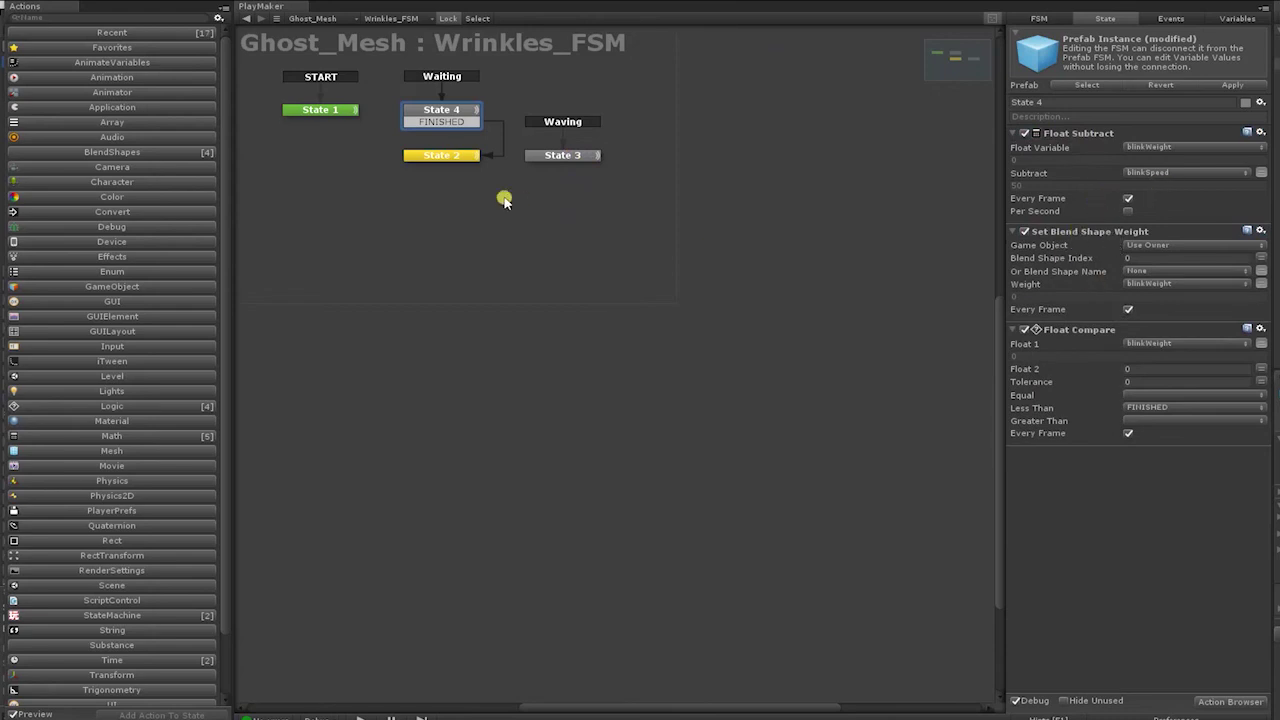
pyautogui.click(531, 157)
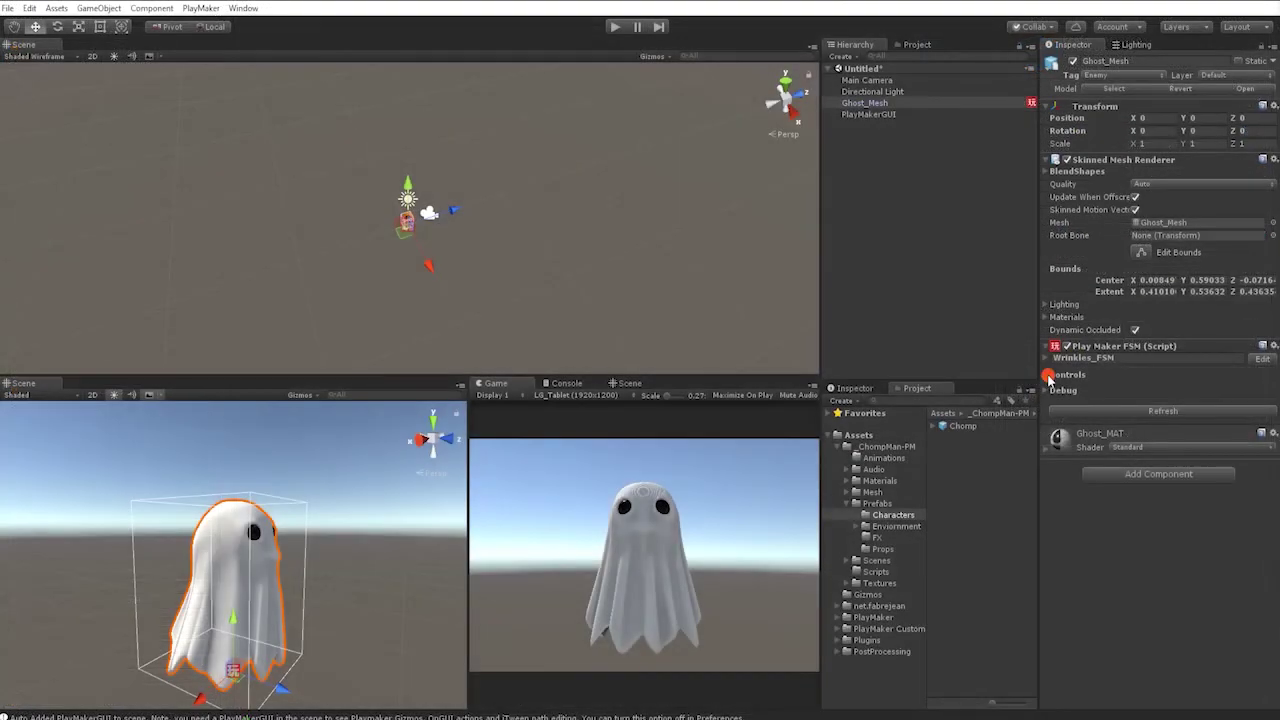
# Set blinkSpeed under the FSM Controls to 20 and run a short play-mode test
pyautogui.click(1055, 380)
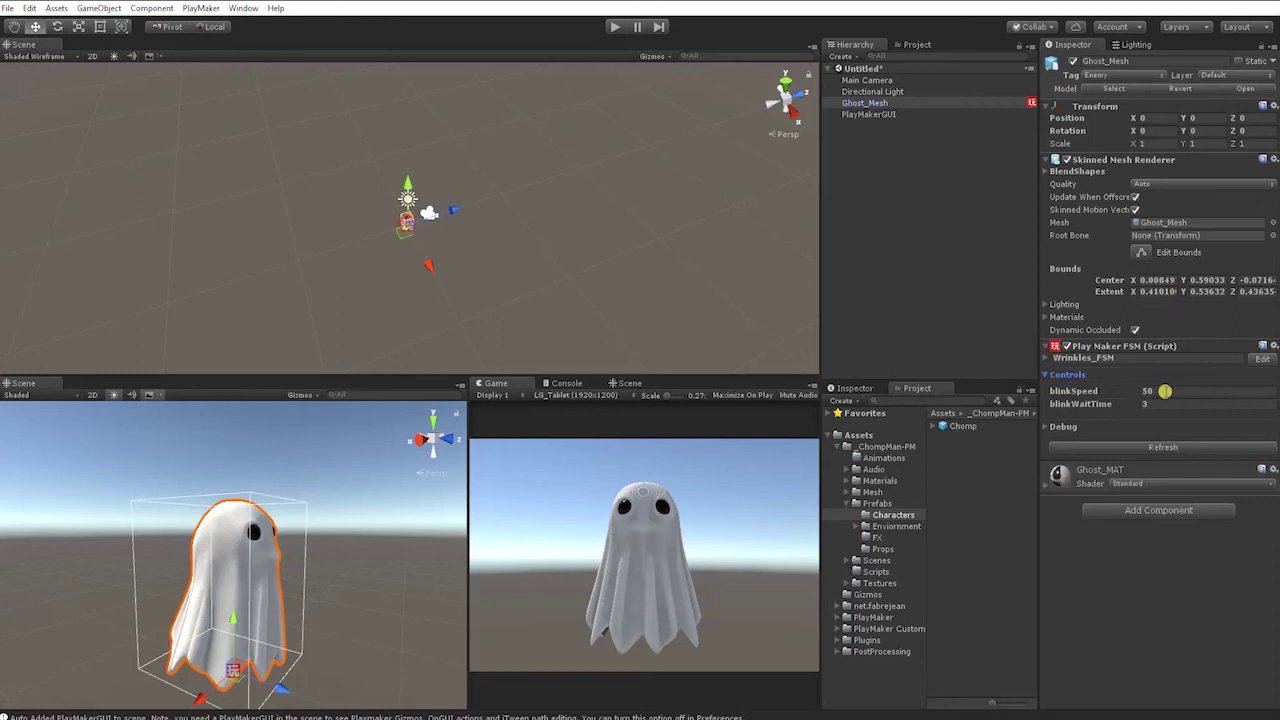
pyautogui.click(1165, 391)
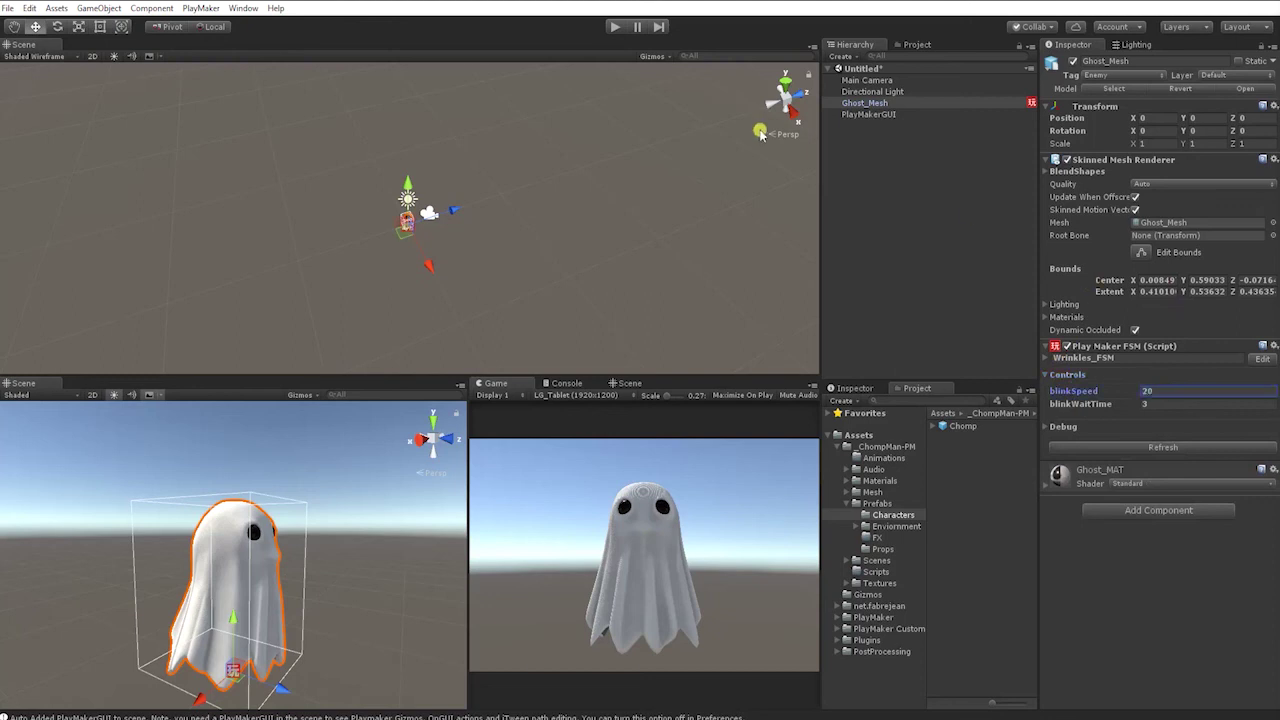
pyautogui.click(614, 30)
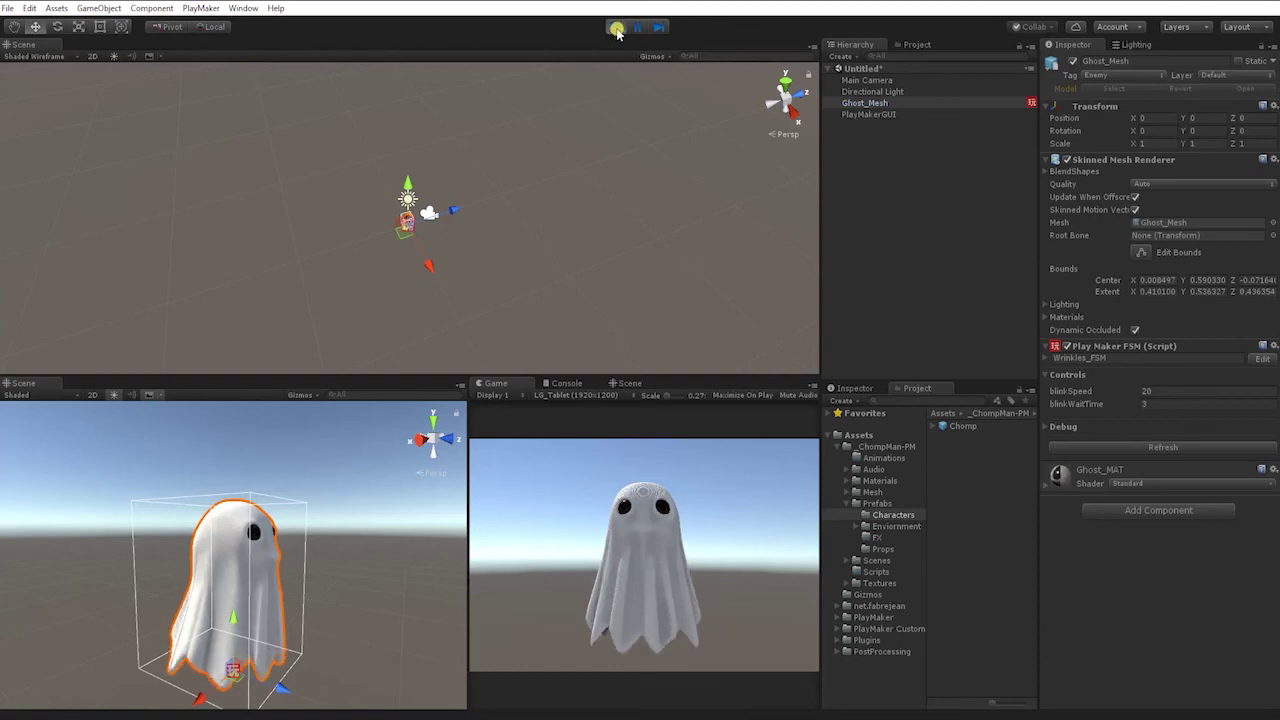
pyautogui.click(617, 30)
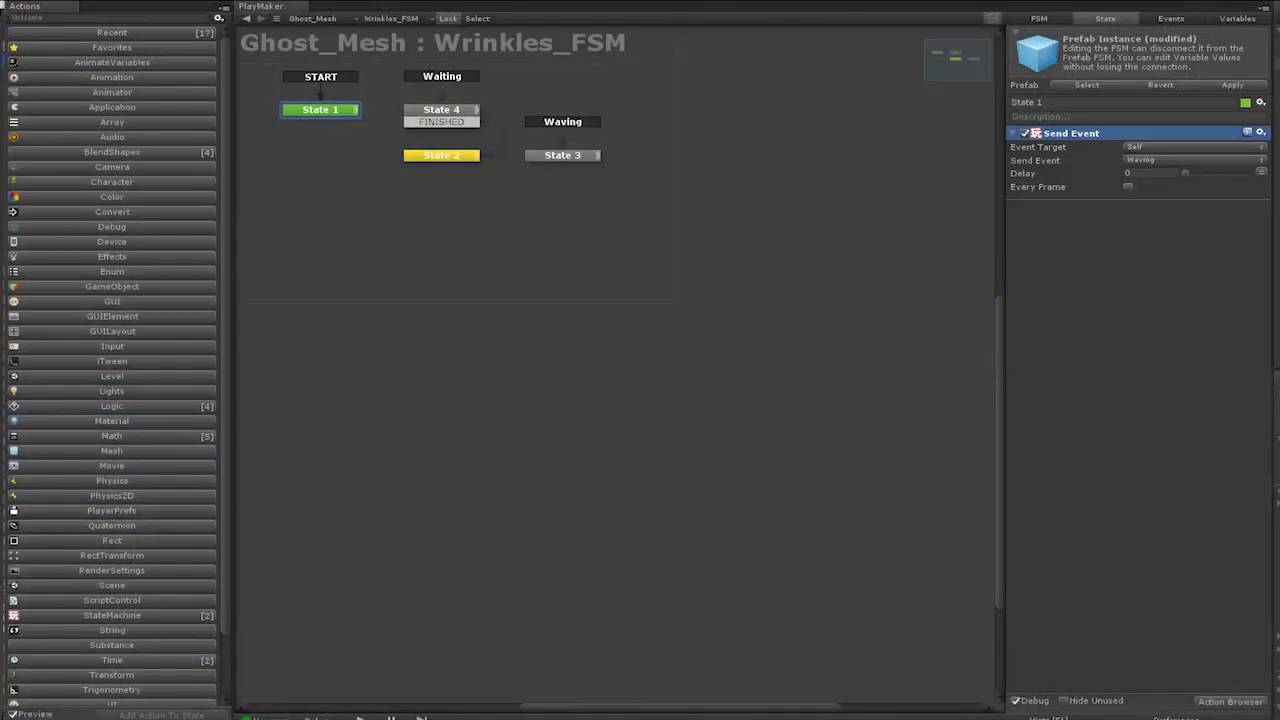
# In State 3, change the Float Compare threshold from 200 to 100
pyautogui.click(557, 158)
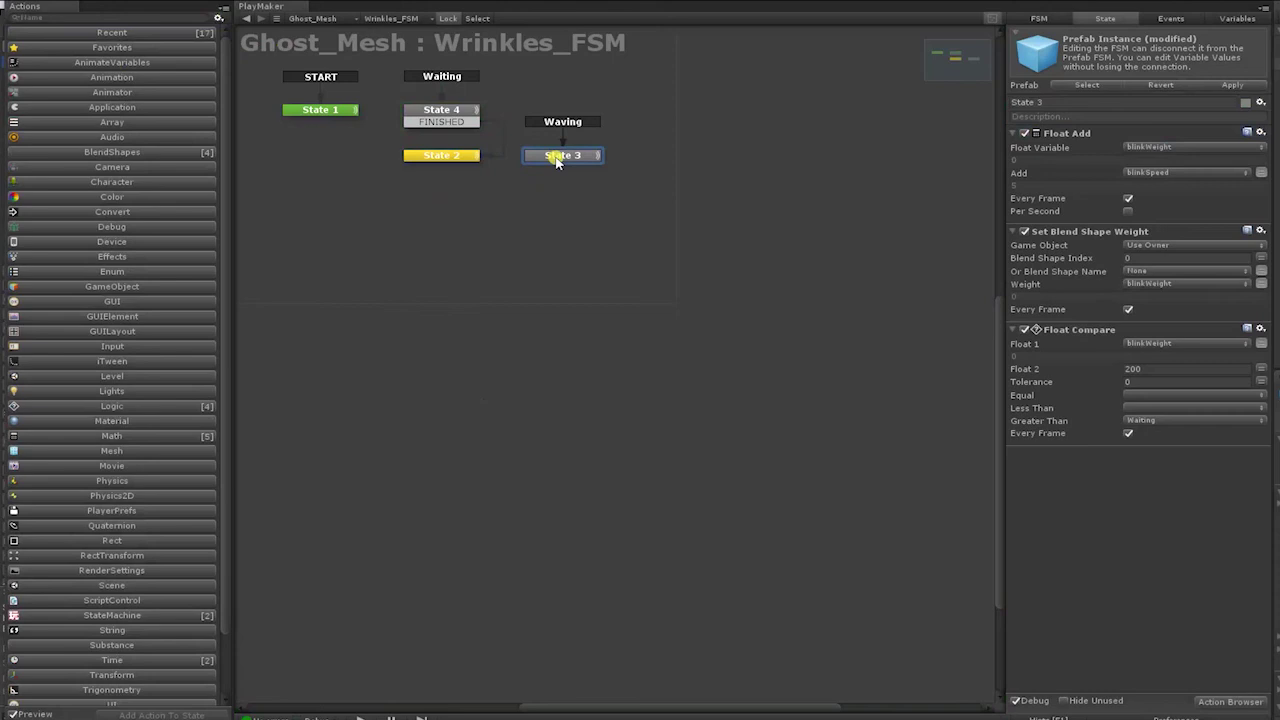
pyautogui.click(1150, 369)
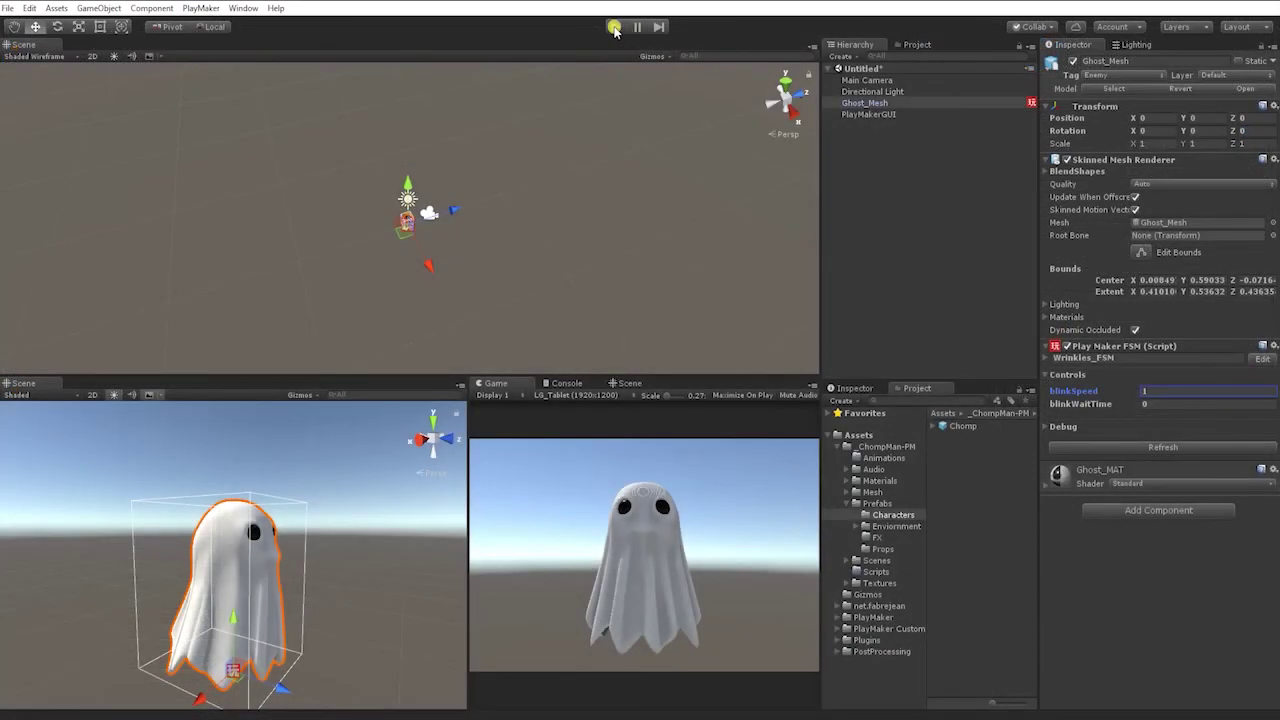
# Play the scene and drag the ghost along Z toward the camera to inspect its deformation
pyautogui.click(613, 27)
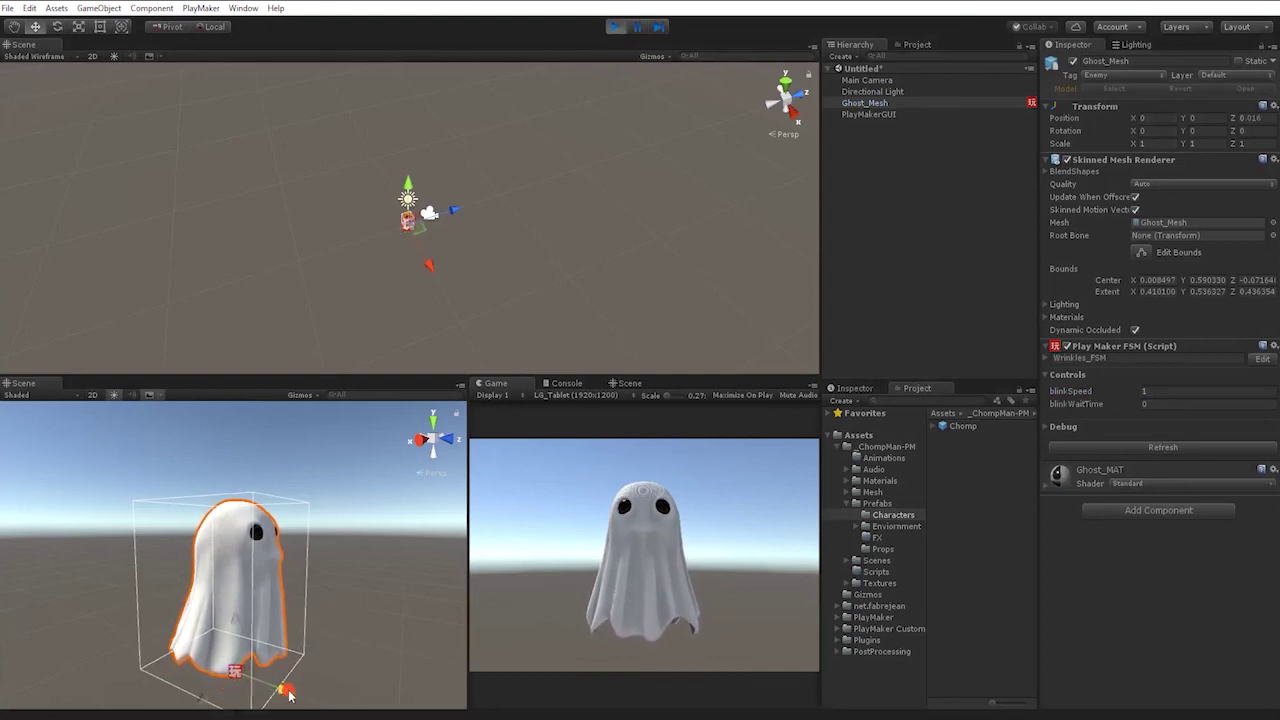
pyautogui.moveTo(284, 692); pyautogui.dragTo(323, 614)
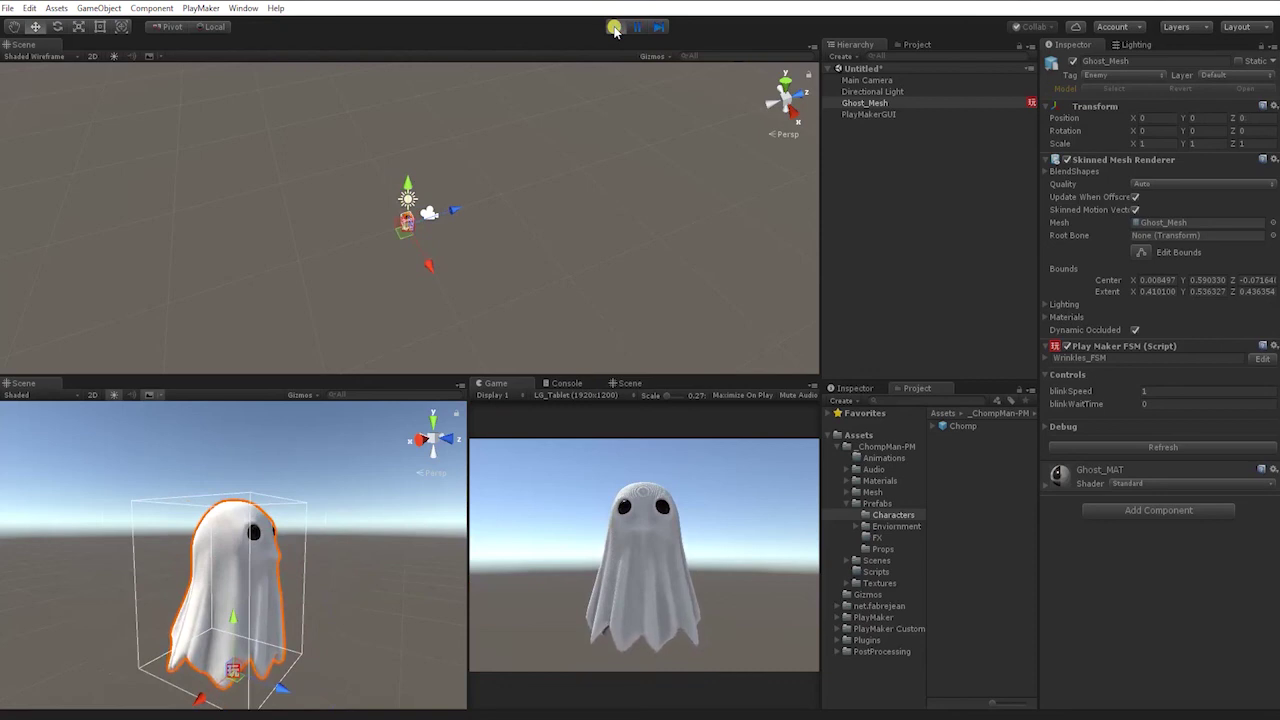
# Stop play mode, collapse the FSM and Skinned Mesh Renderer, and add a Nav Mesh Agent
pyautogui.click(614, 27)
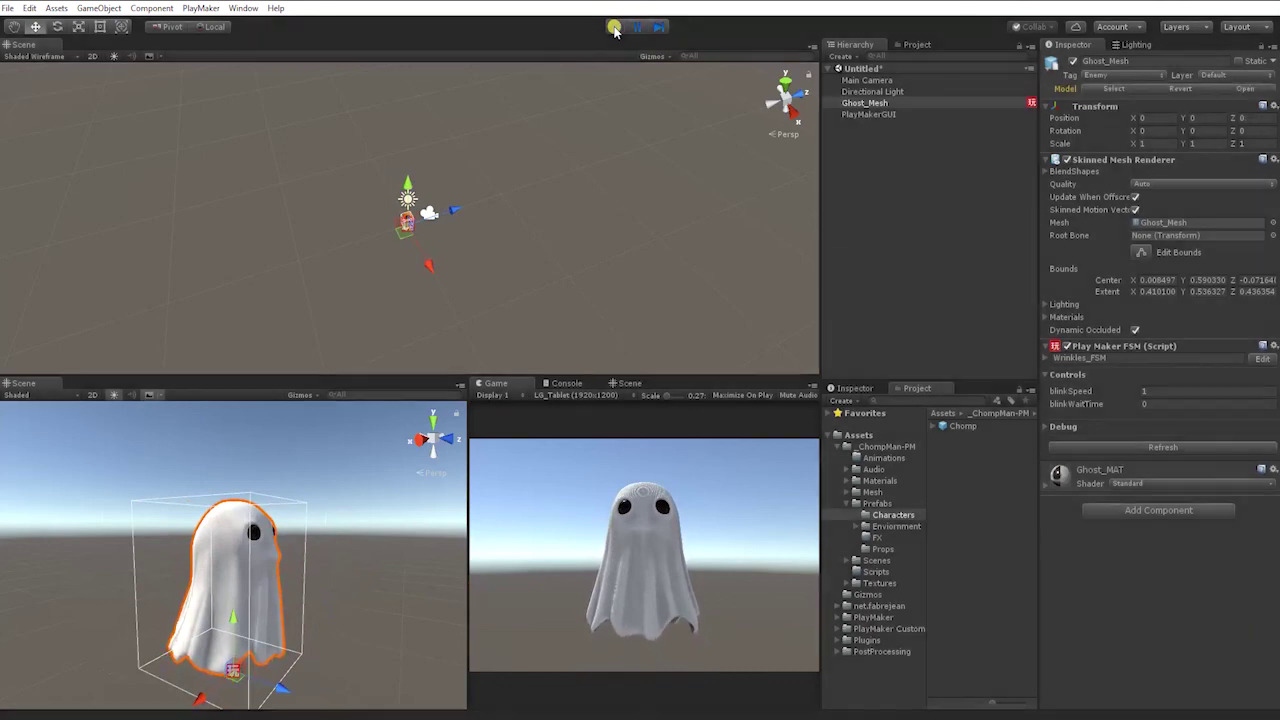
pyautogui.click(1046, 345)
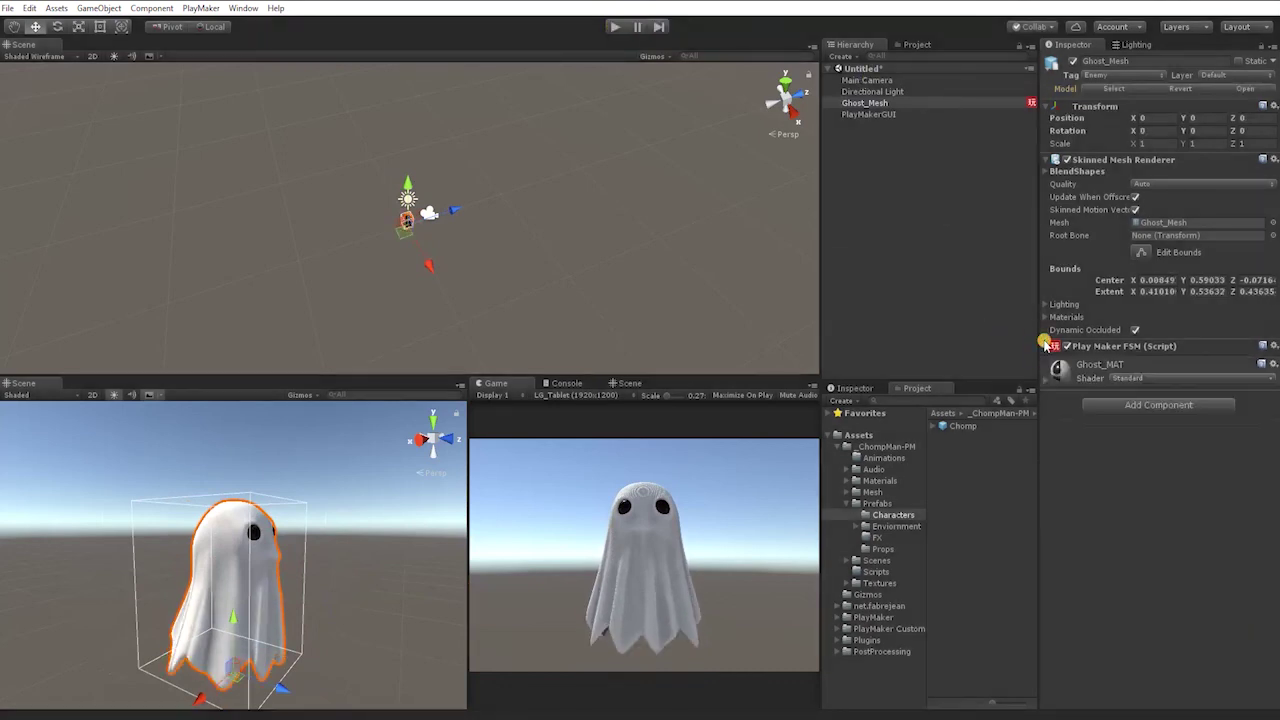
pyautogui.click(1047, 173)
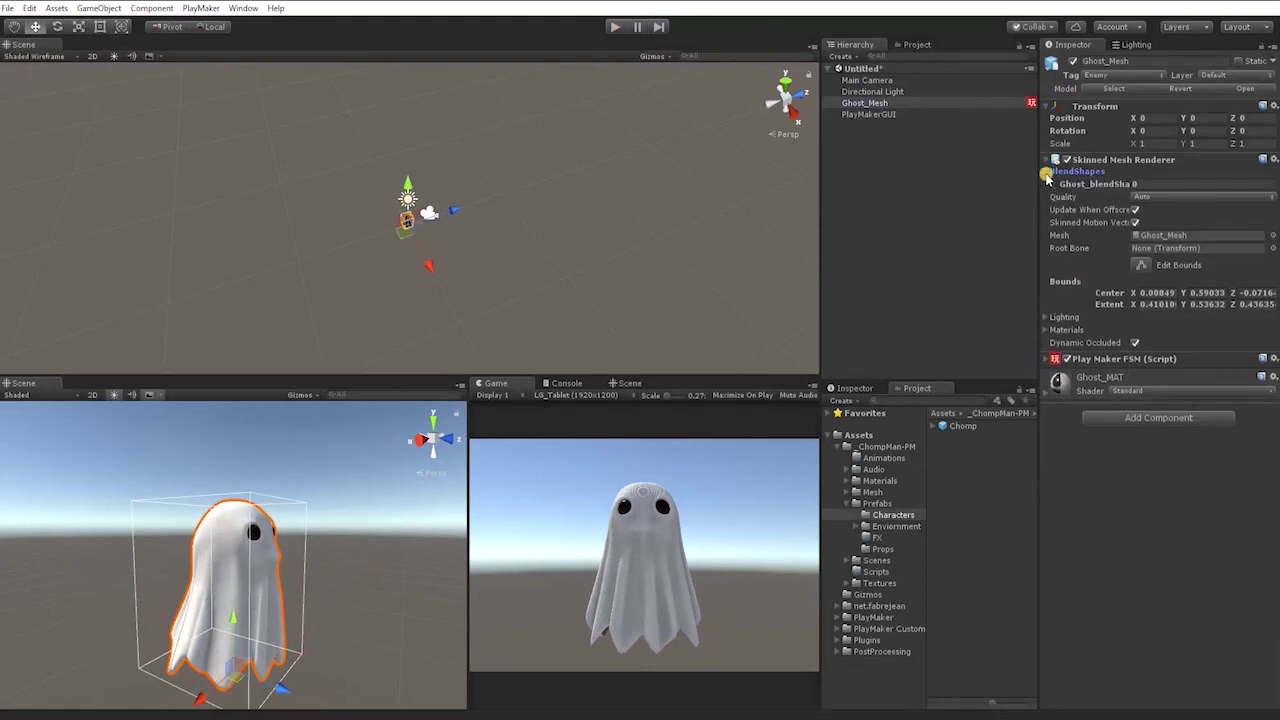
pyautogui.click(1045, 169)
pyautogui.click(1045, 160)
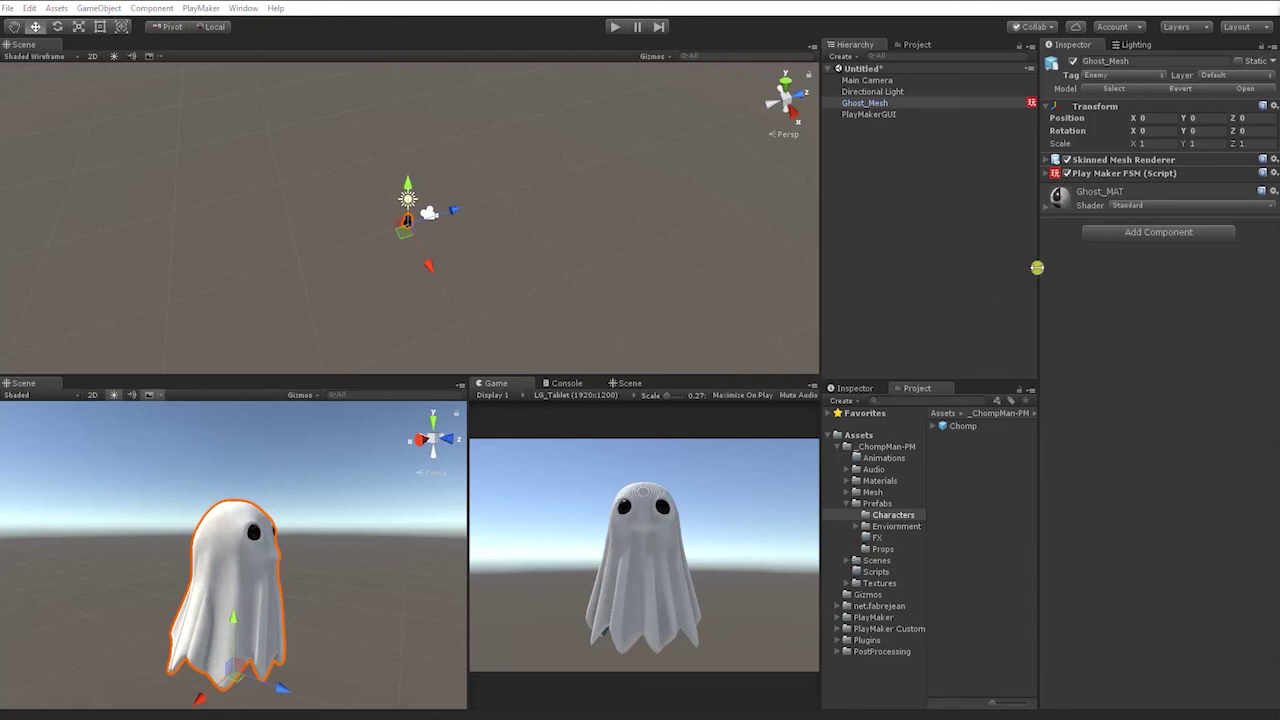
pyautogui.click(1157, 233)
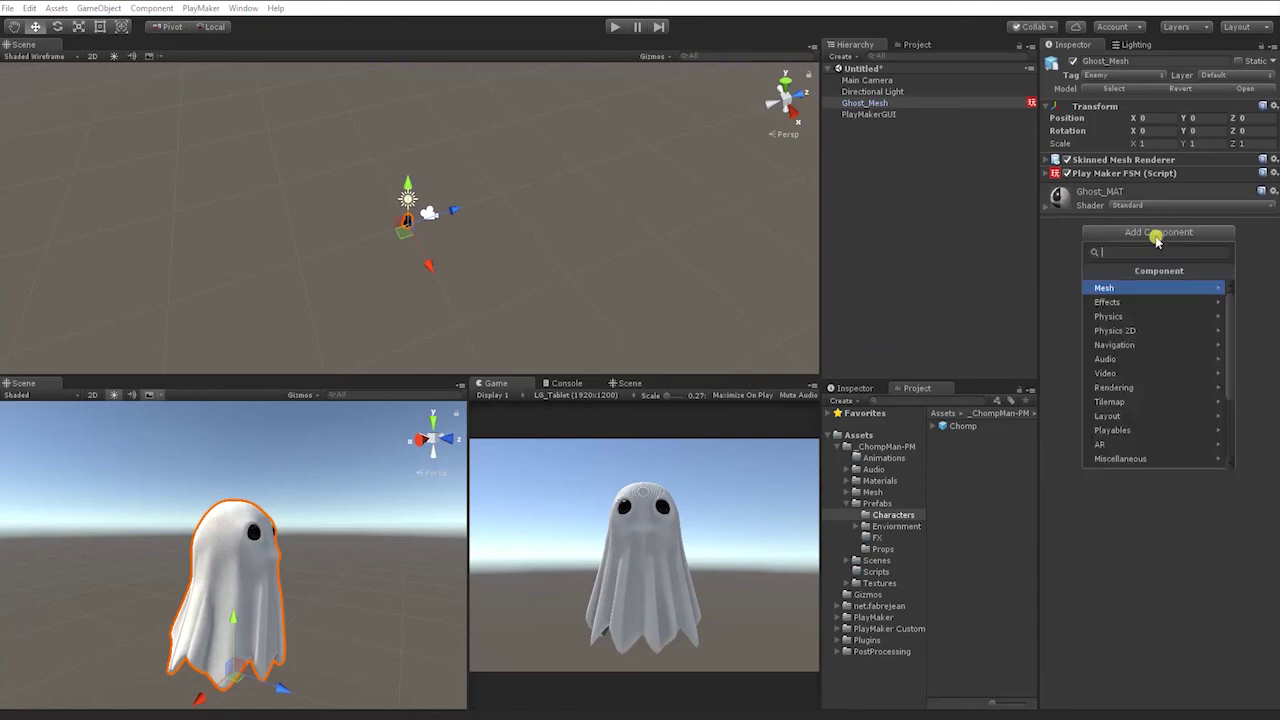
pyautogui.write('nav')
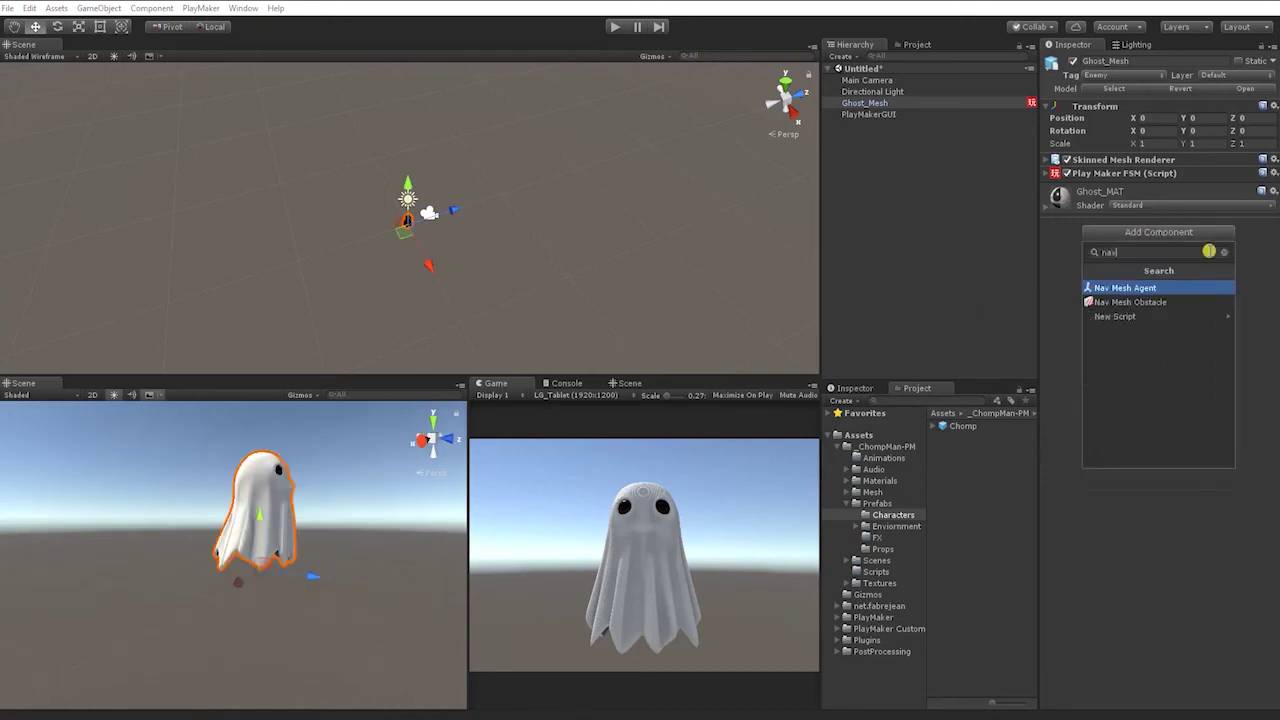
pyautogui.press('Return')
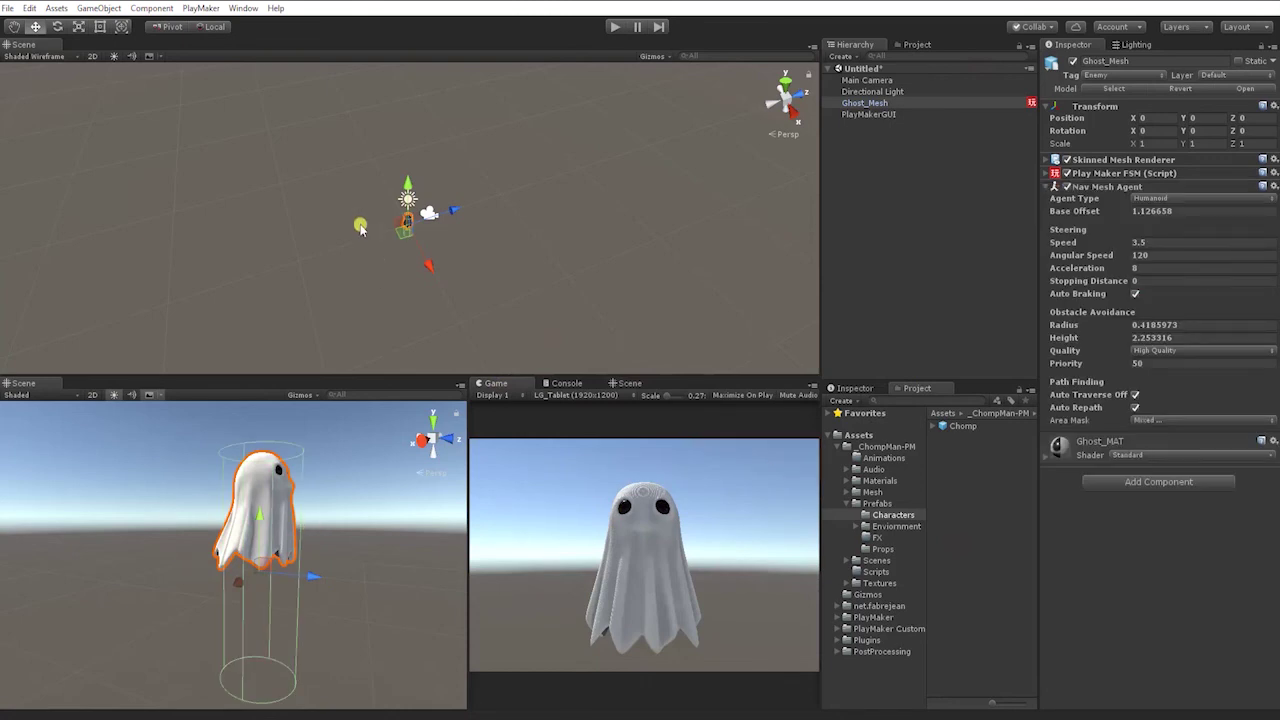
# Frame the ghost in Top view and make the lower panel a second Scene view
pyautogui.press('f')
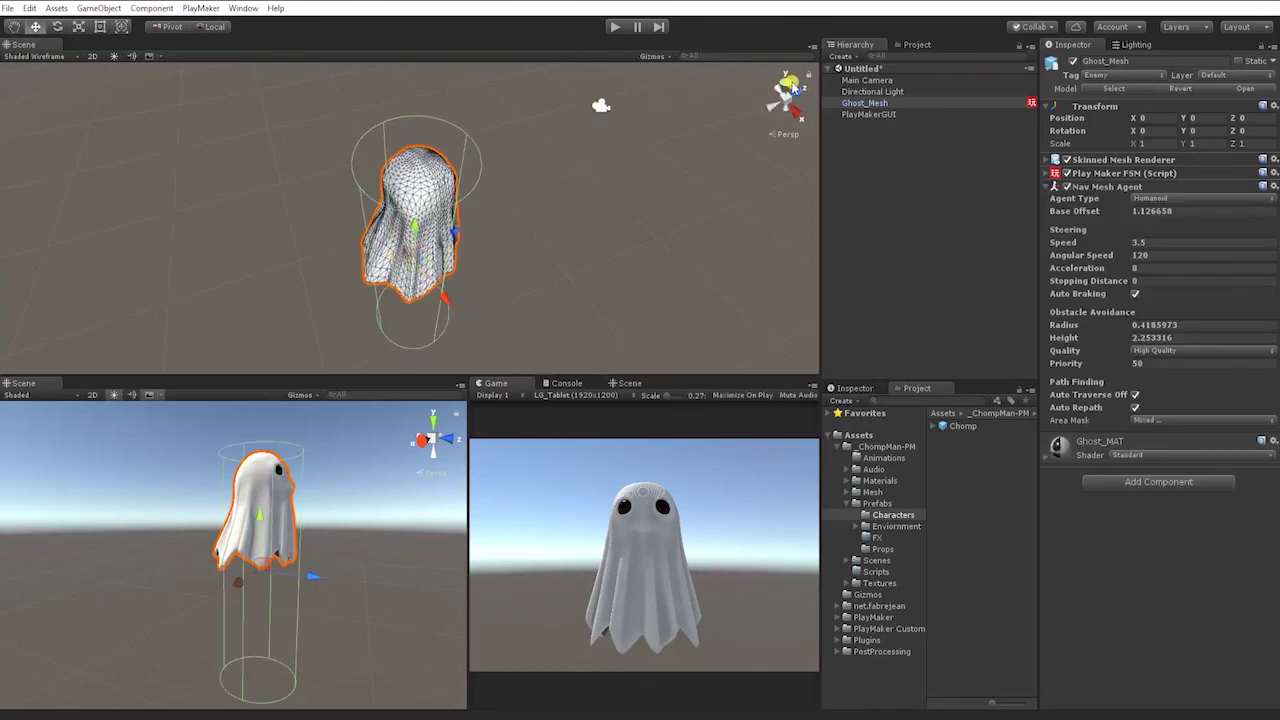
pyautogui.click(785, 78)
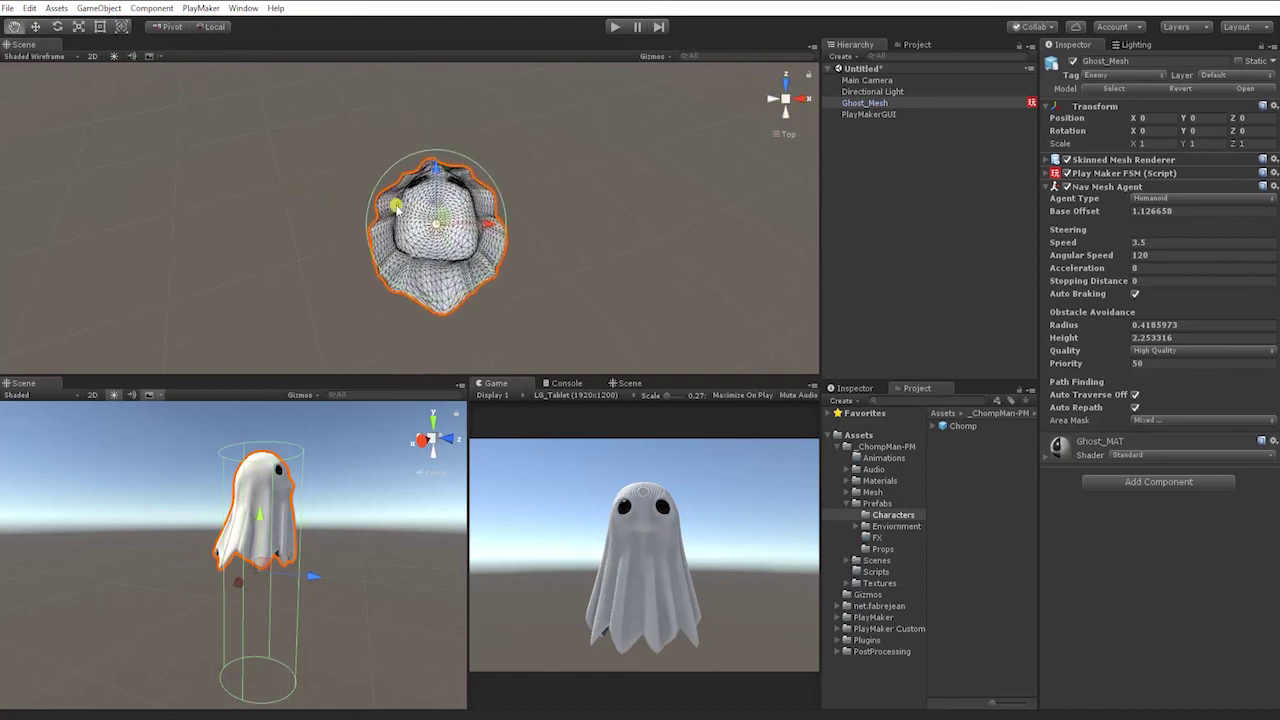
pyautogui.click(624, 385)
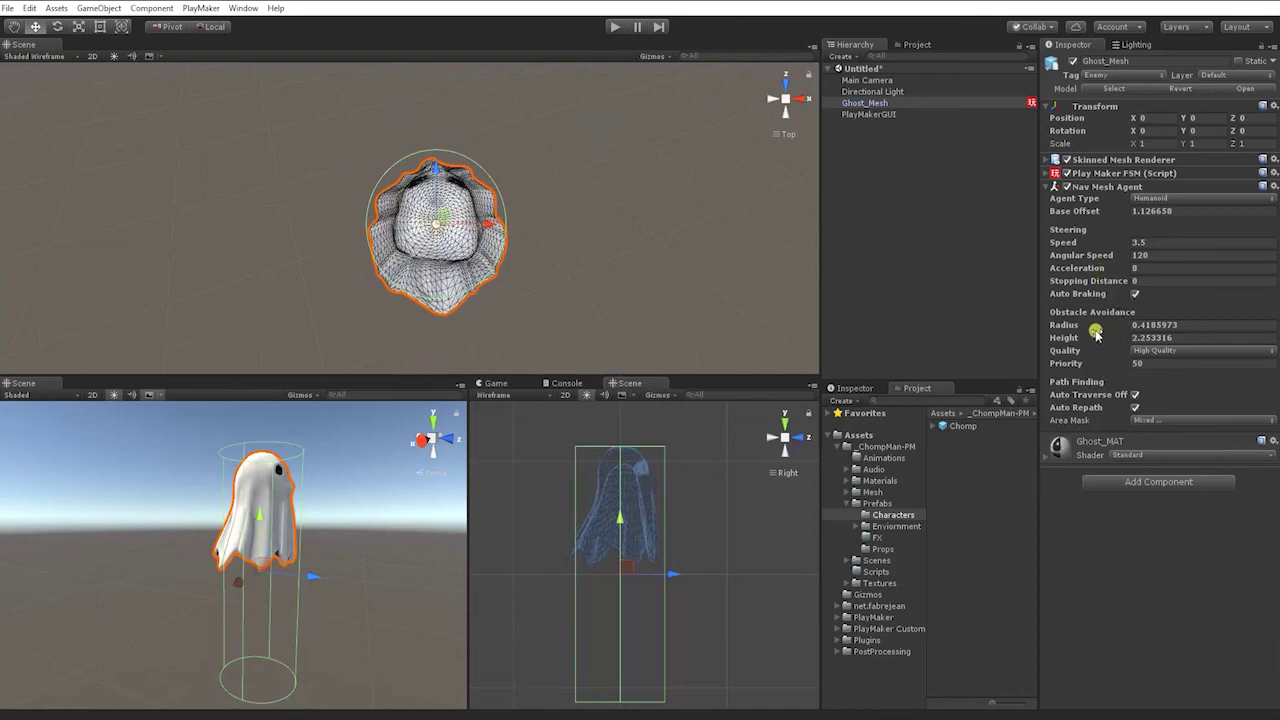
# Set the Nav Mesh Agent to base offset 0, height 1.05, radius 0.33, keeping High Quality avoidance
pyautogui.moveTo(1096, 338); pyautogui.dragTo(1063, 340)
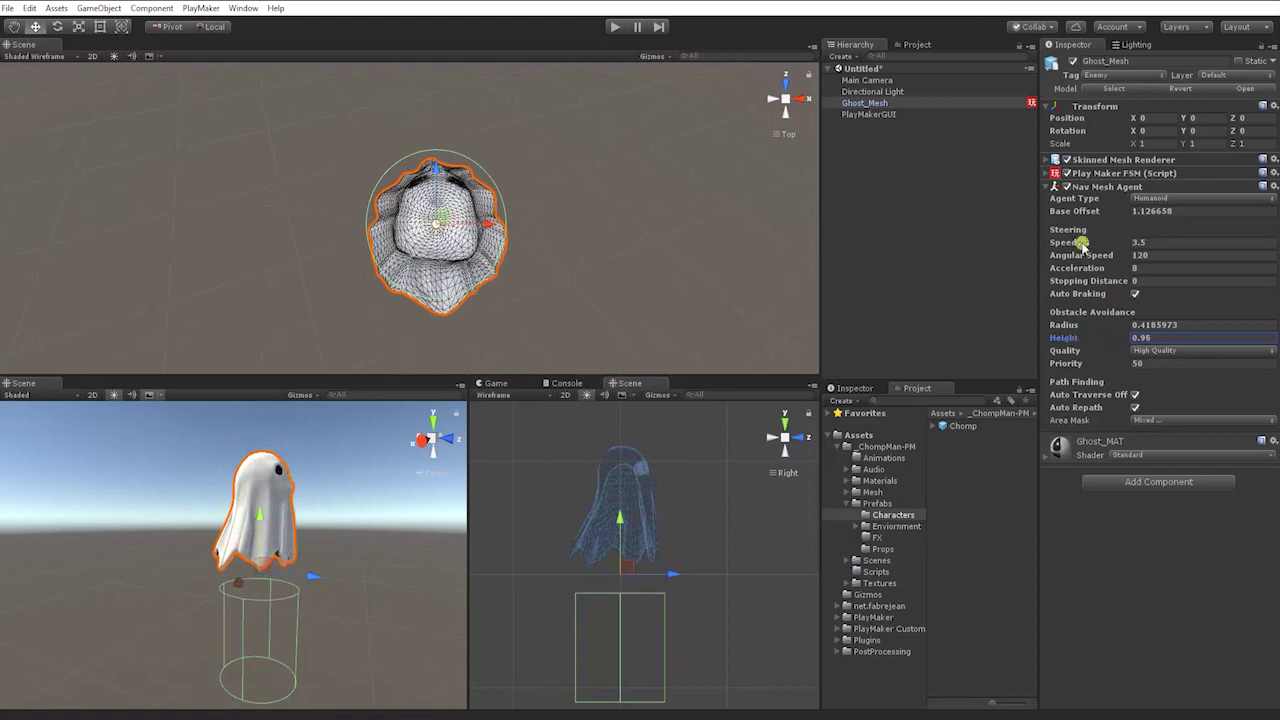
pyautogui.click(1163, 212)
pyautogui.write('0')
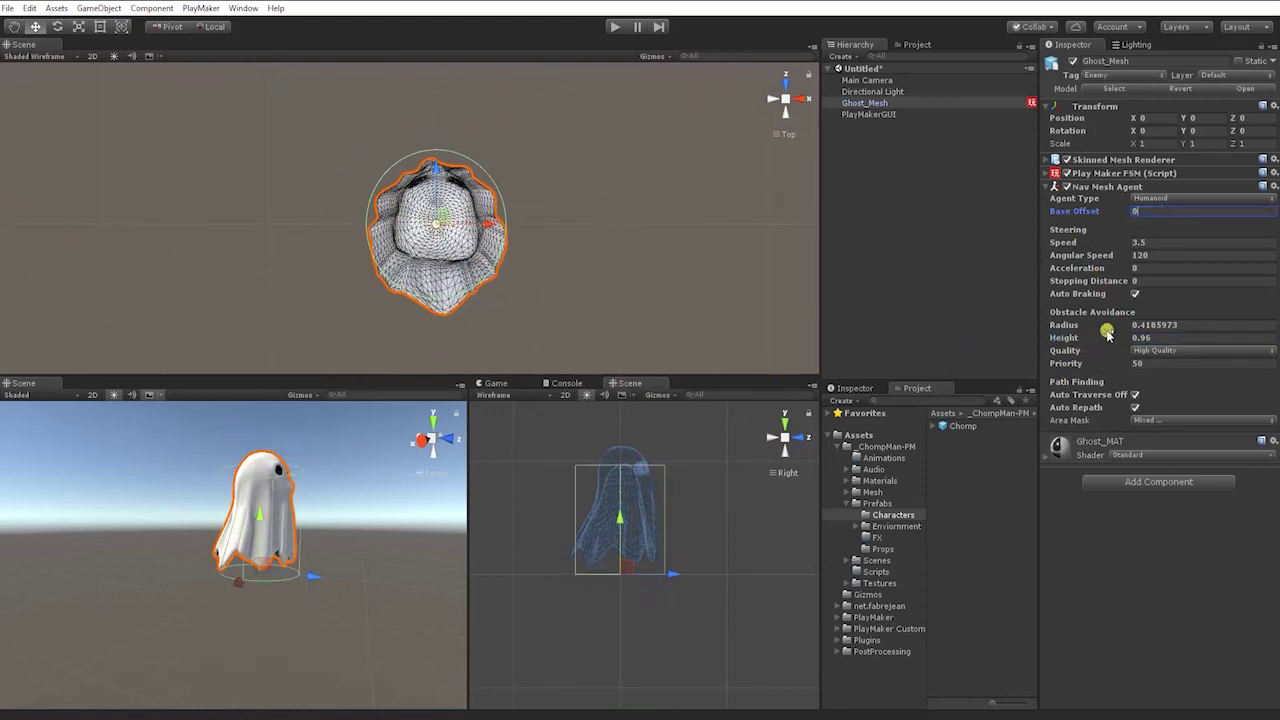
pyautogui.moveTo(1104, 337); pyautogui.dragTo(1102, 341)
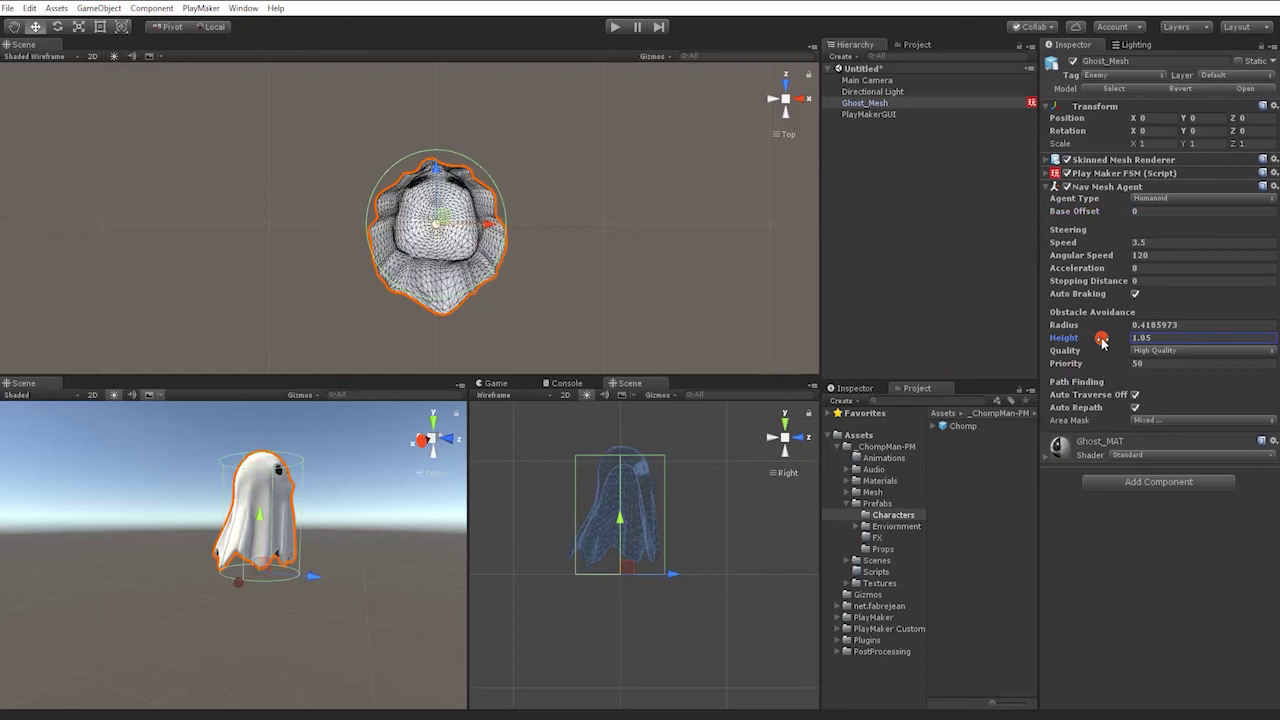
pyautogui.moveTo(1110, 325); pyautogui.dragTo(1106, 325)
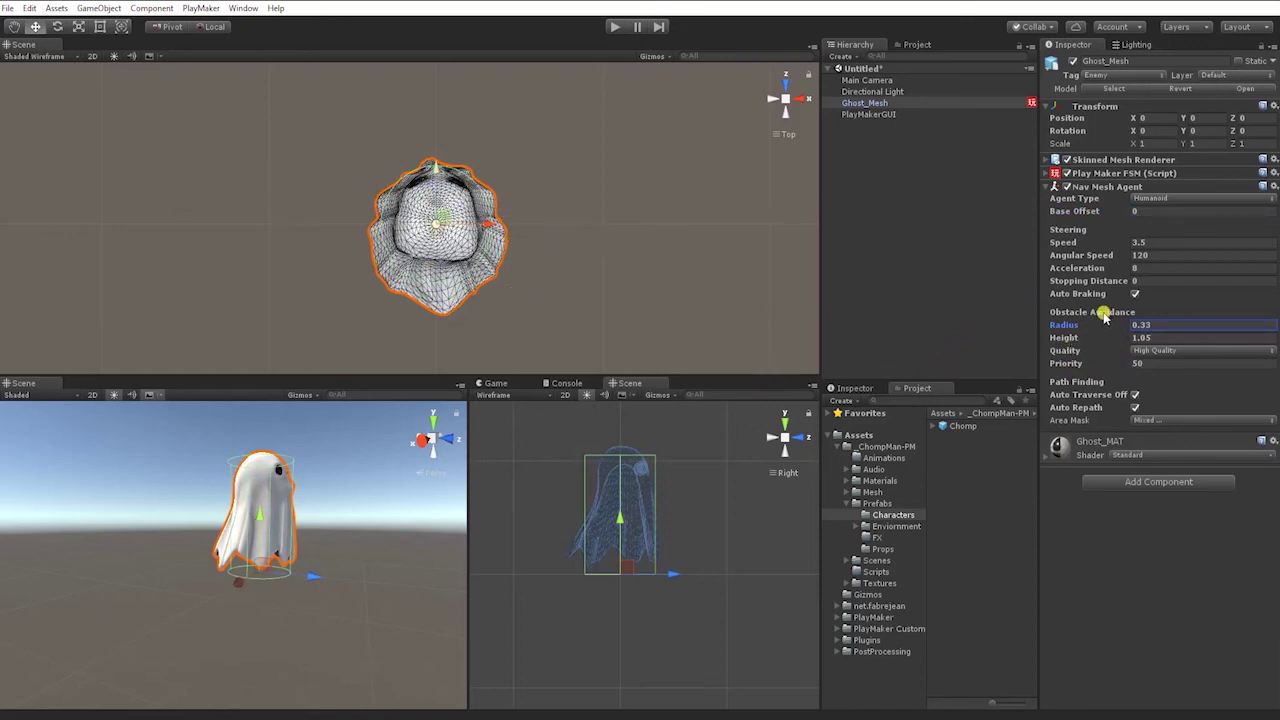
pyautogui.click(1175, 349)
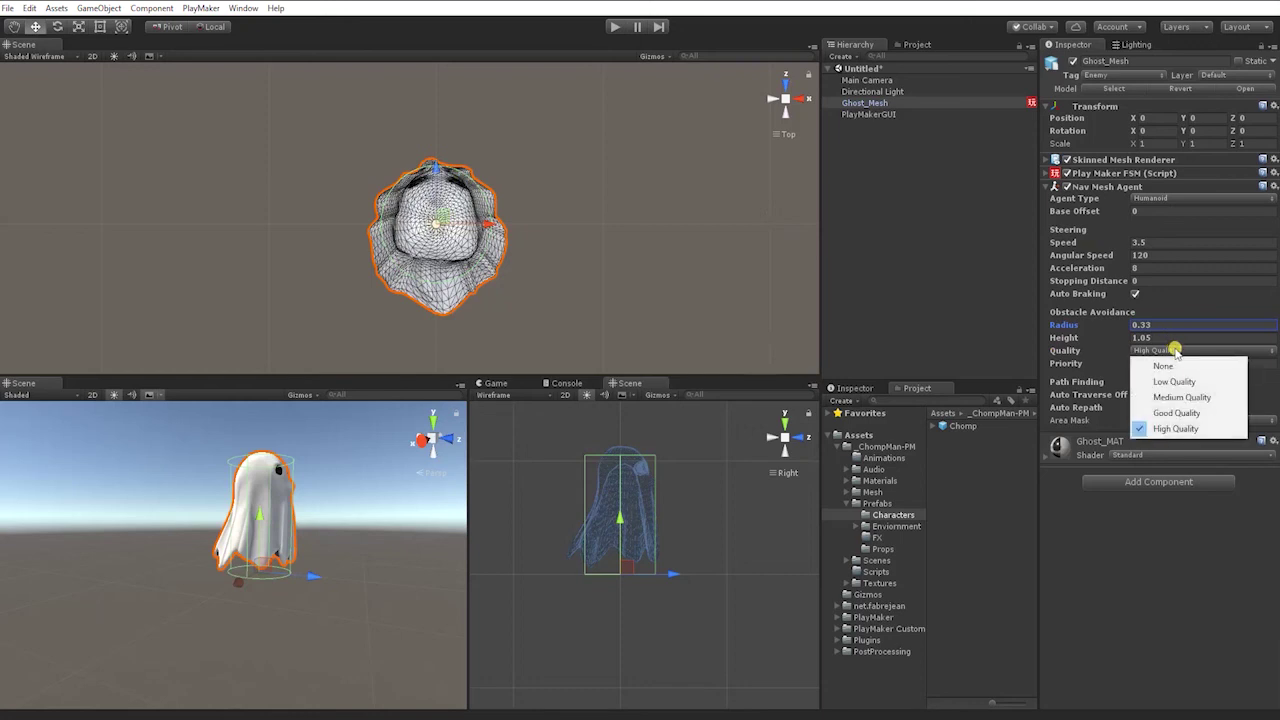
pyautogui.click(1184, 537)
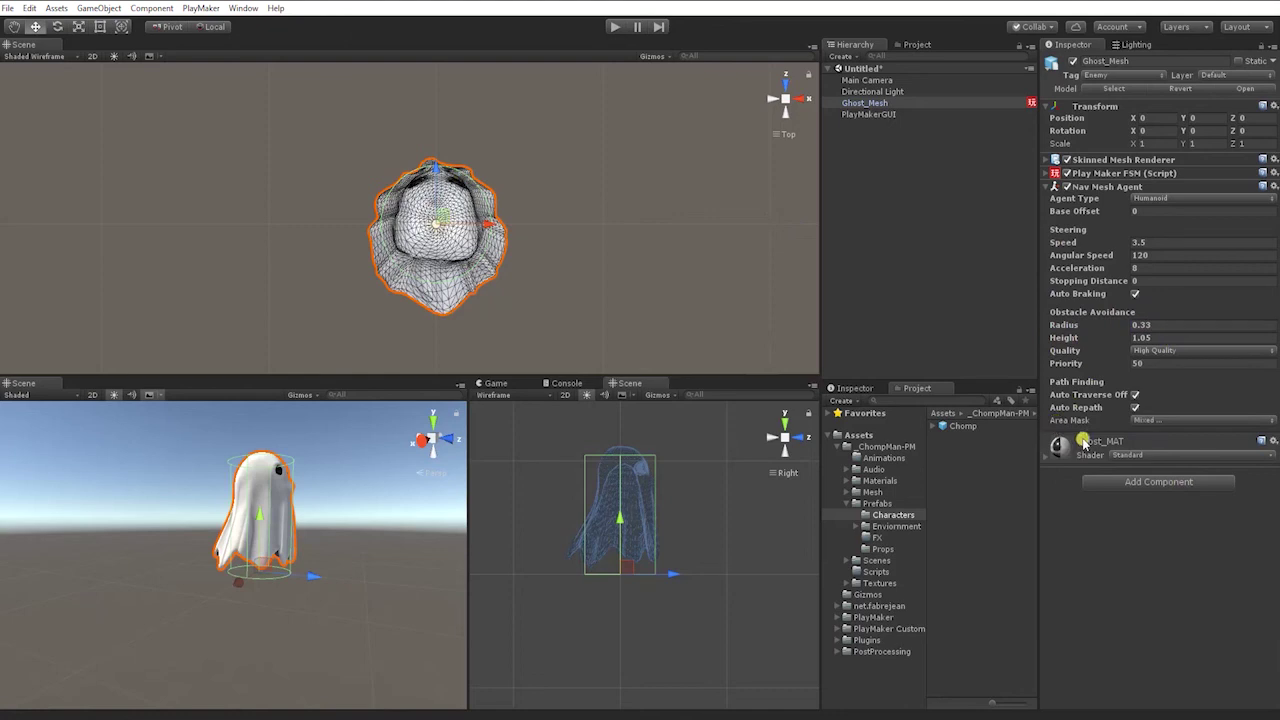
pyautogui.click(1046, 188)
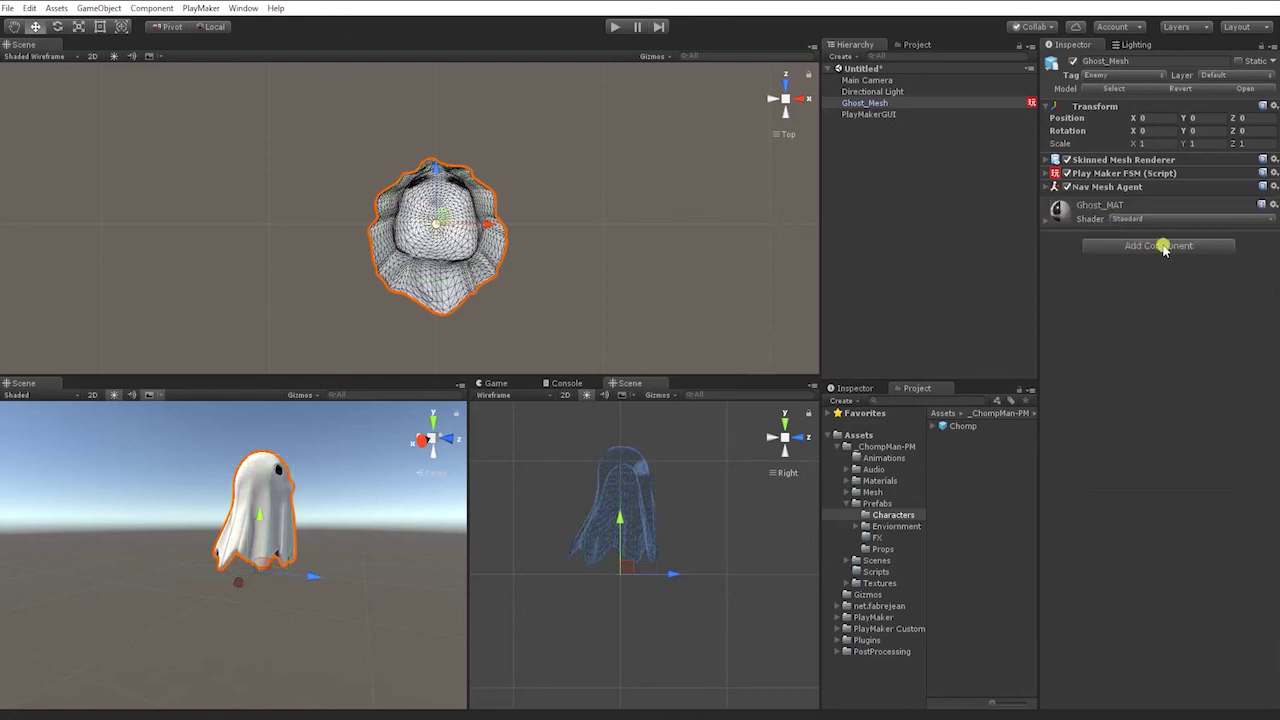
pyautogui.click(1130, 247)
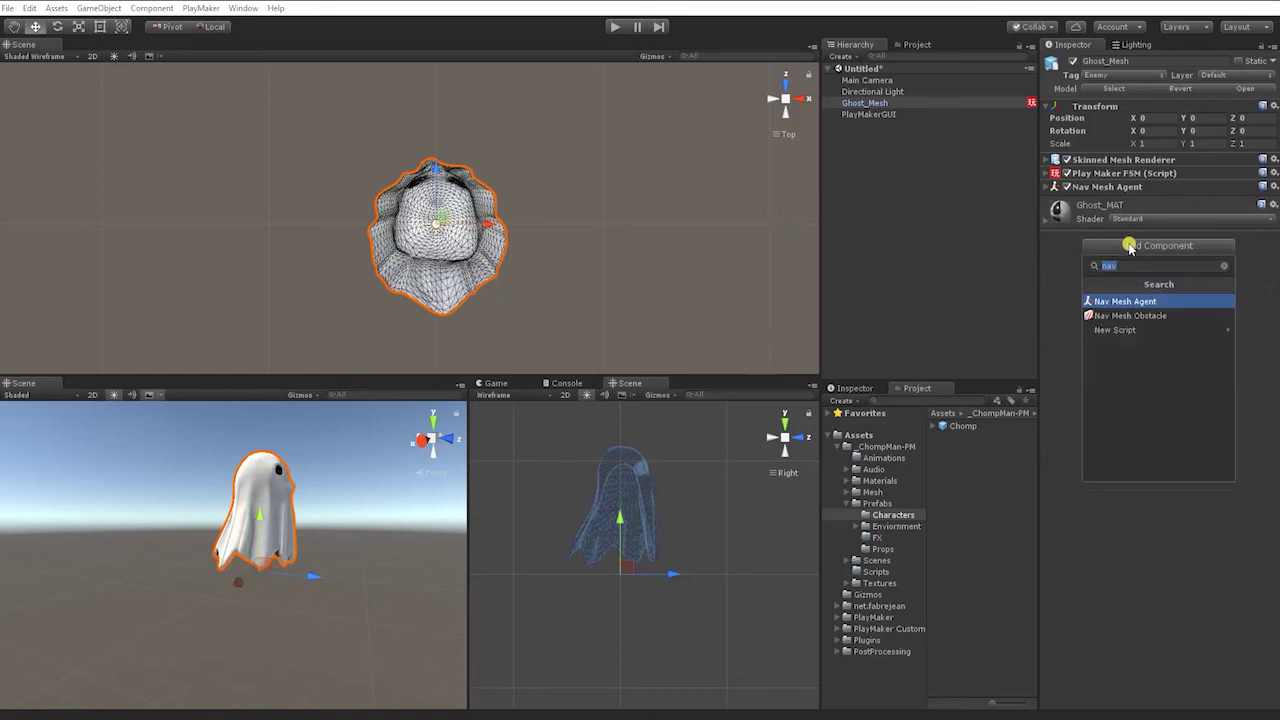
# Add a kinematic Rigidbody with Freeze Position Y enabled, then collapse it
pyautogui.write('rig')
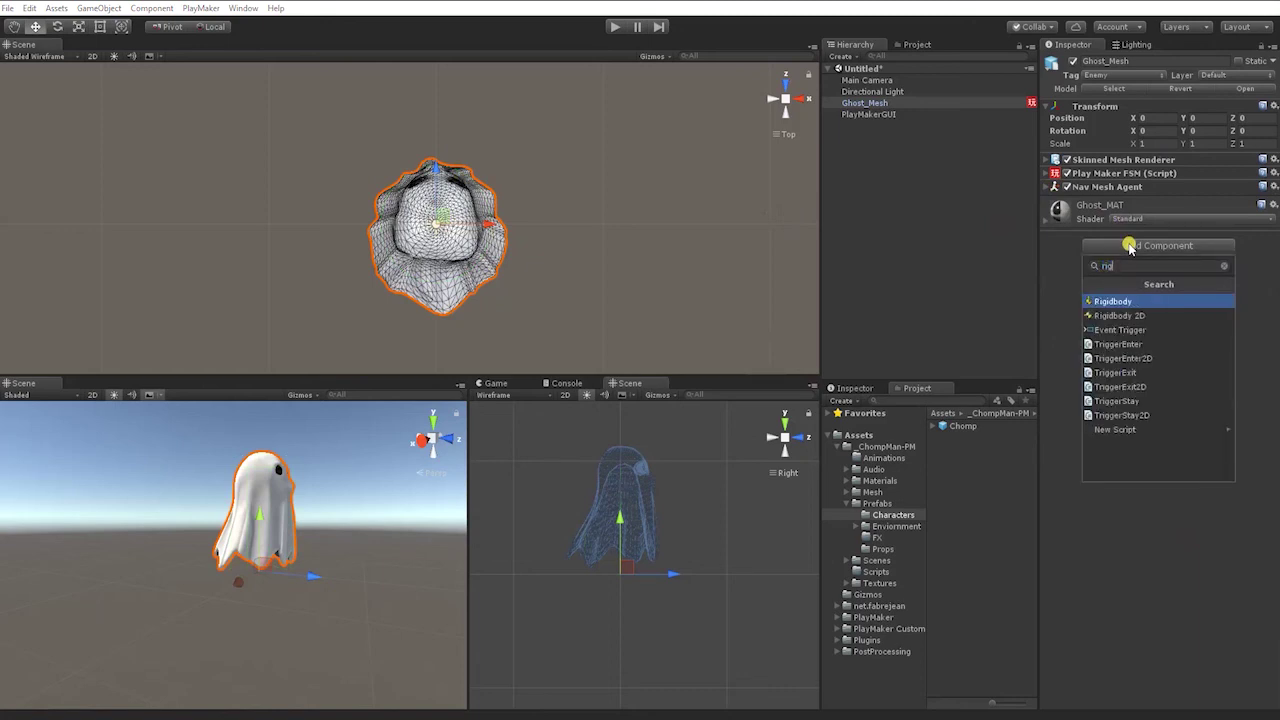
pyautogui.press('Return')
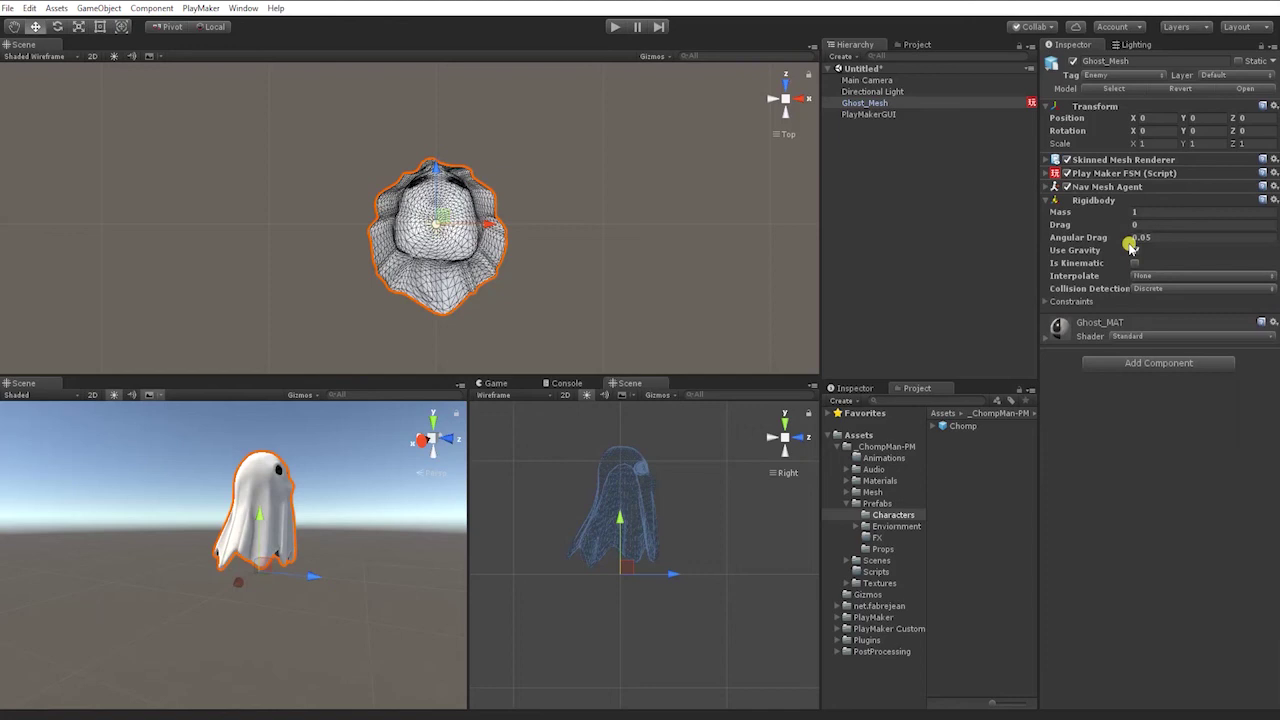
pyautogui.click(1136, 264)
pyautogui.click(1135, 263)
pyautogui.click(1045, 301)
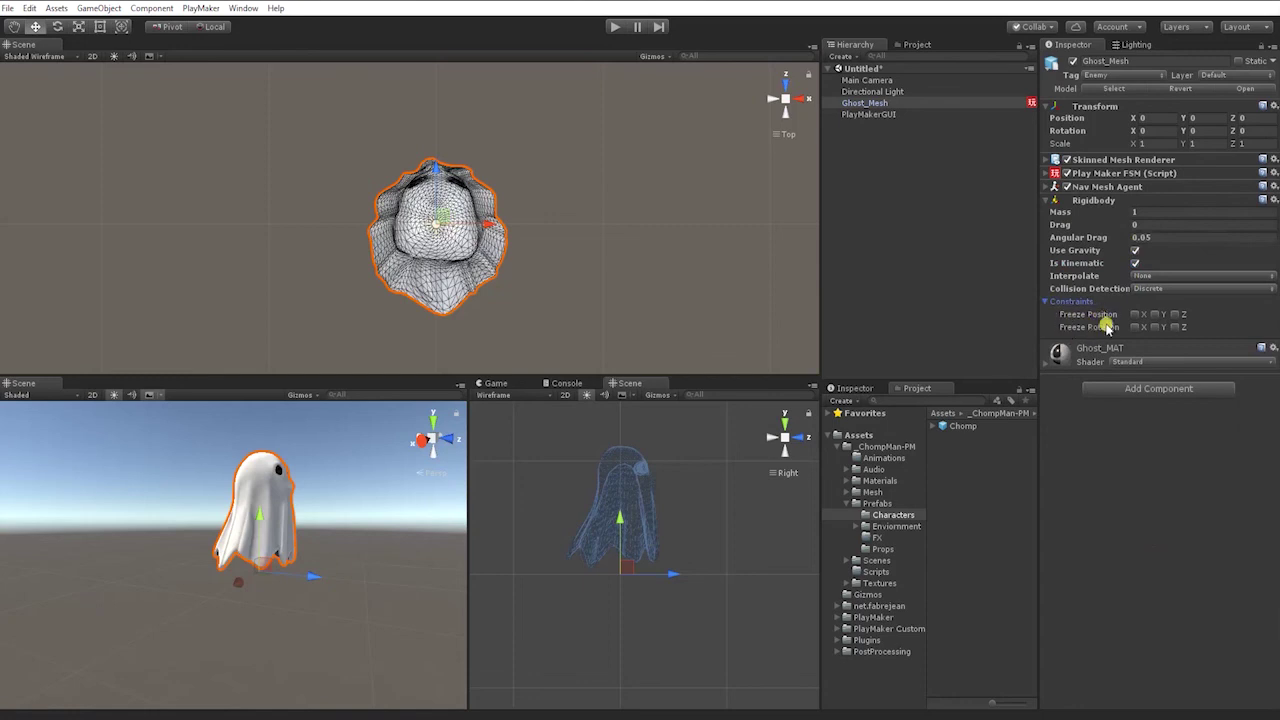
pyautogui.click(1155, 314)
pyautogui.click(1045, 301)
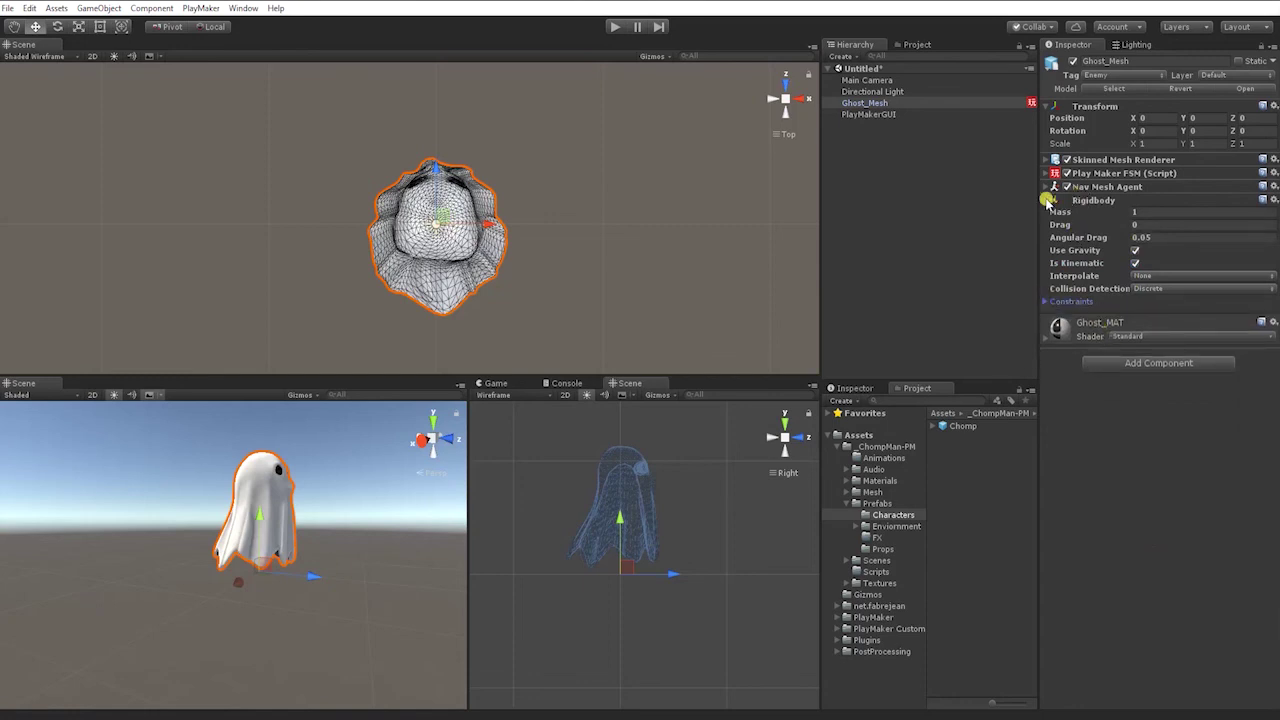
pyautogui.click(1046, 200)
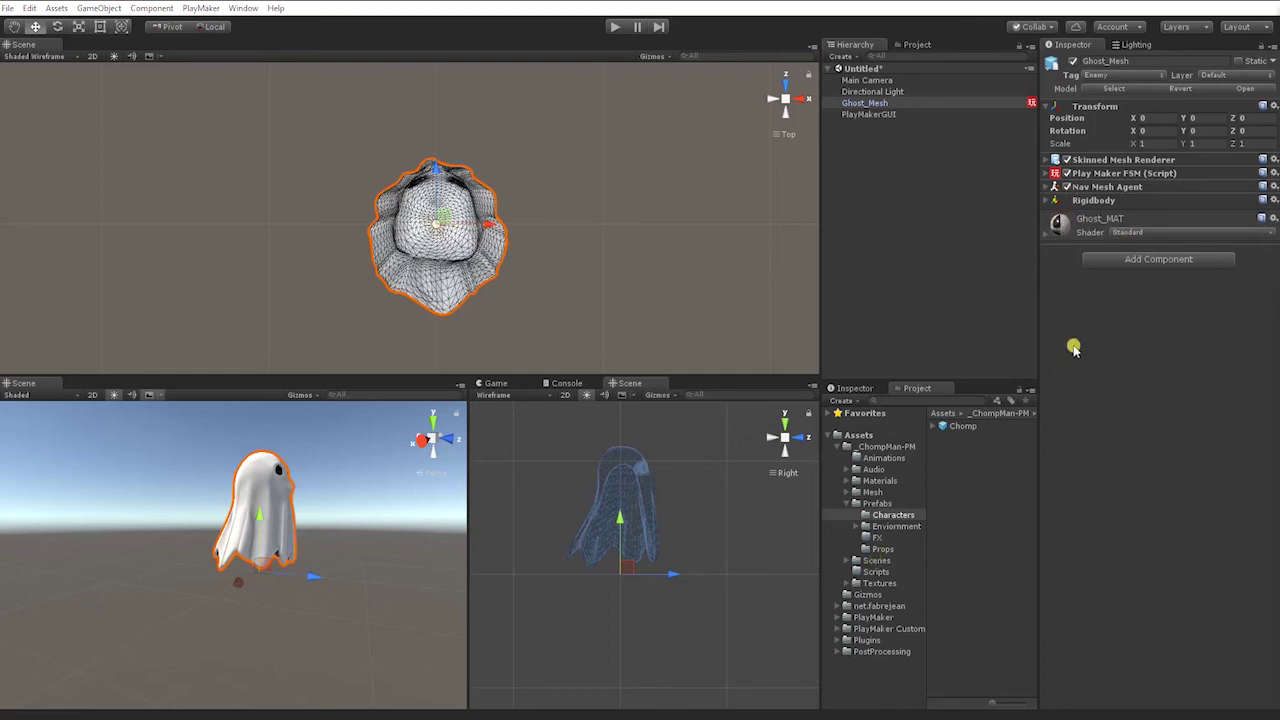
pyautogui.click(1104, 266)
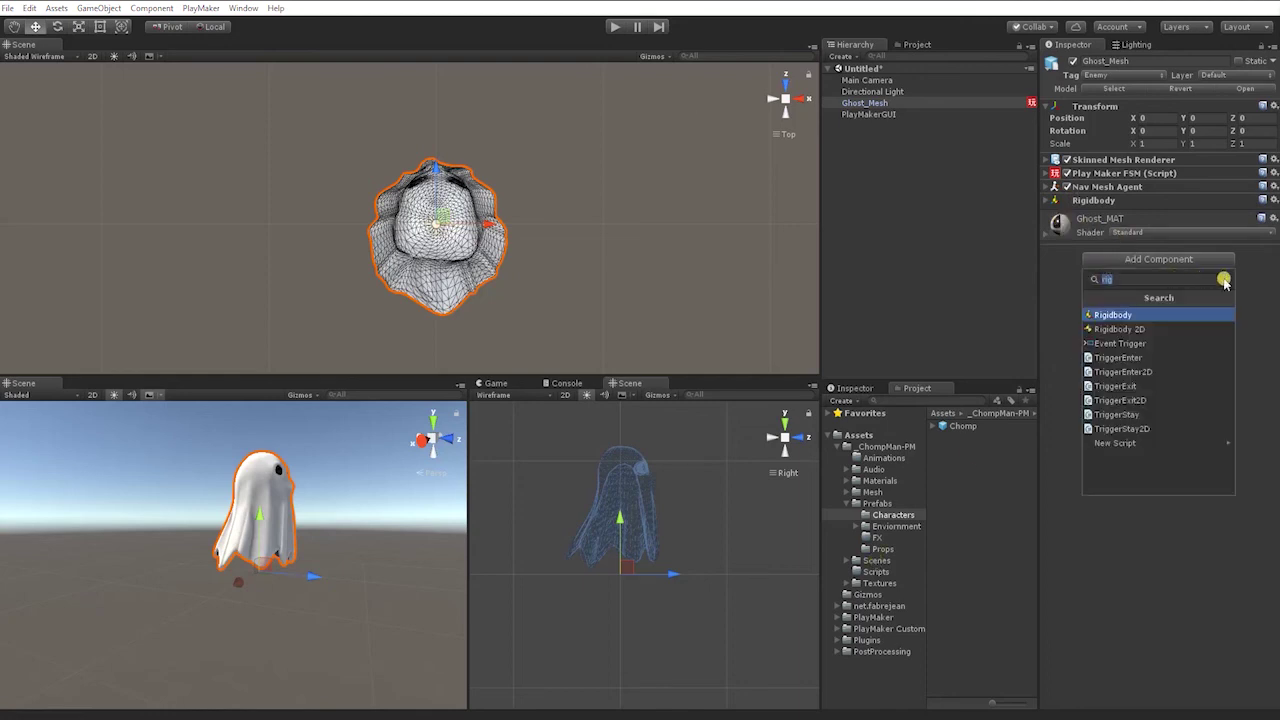
# Add a Capsule Collider from Physics and try radius 0.4, height 0.95, then radius 0.24
pyautogui.press('BackSpace')
pyautogui.press('BackSpace')
pyautogui.press('BackSpace')
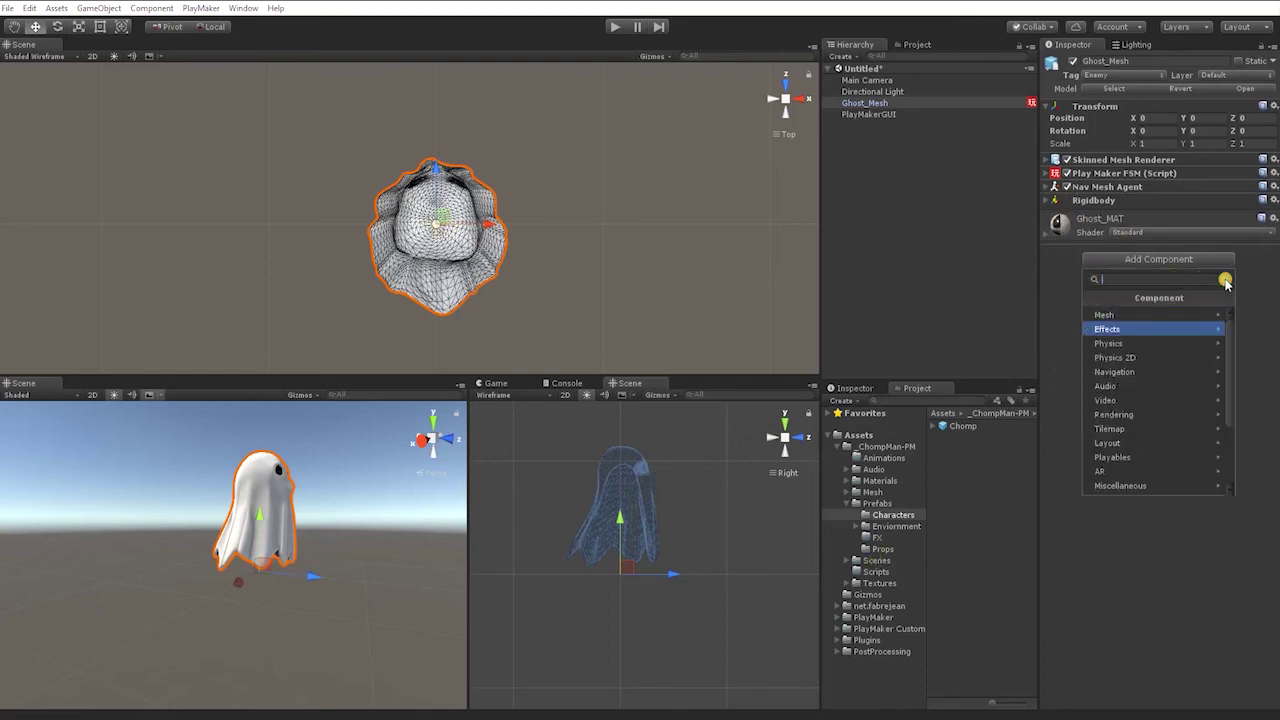
pyautogui.click(1133, 345)
pyautogui.click(1136, 370)
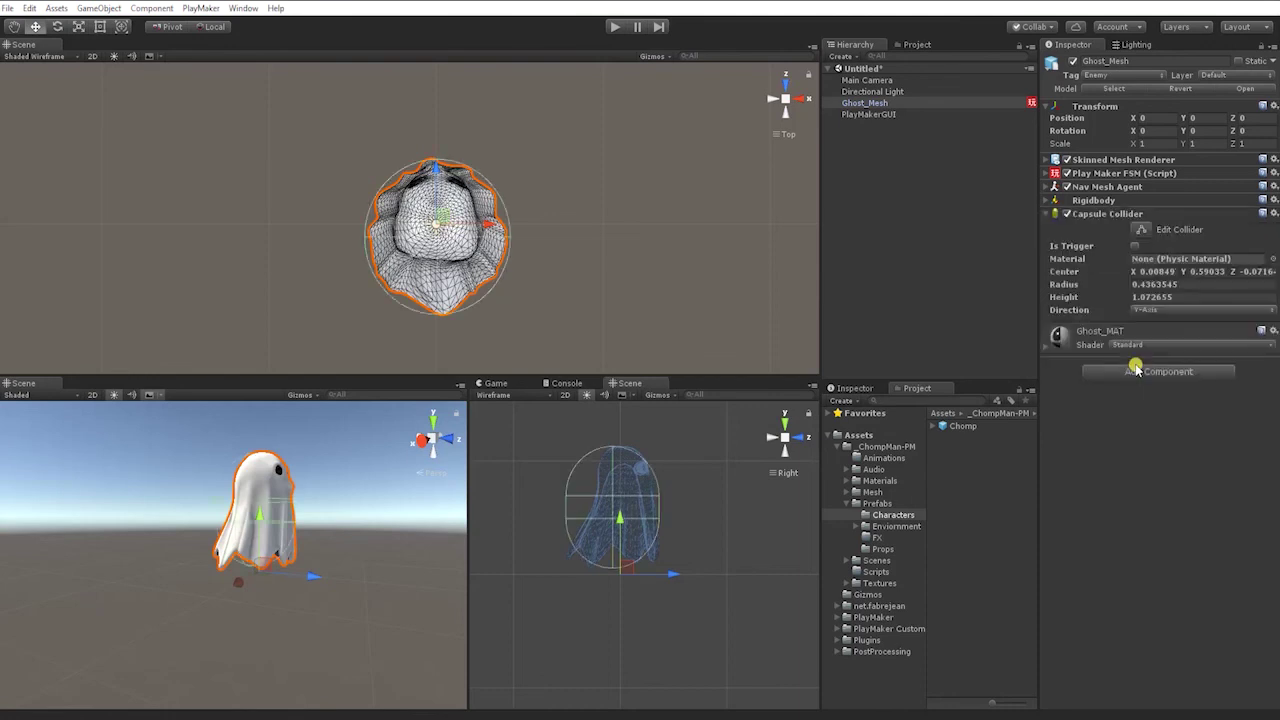
pyautogui.click(1157, 284)
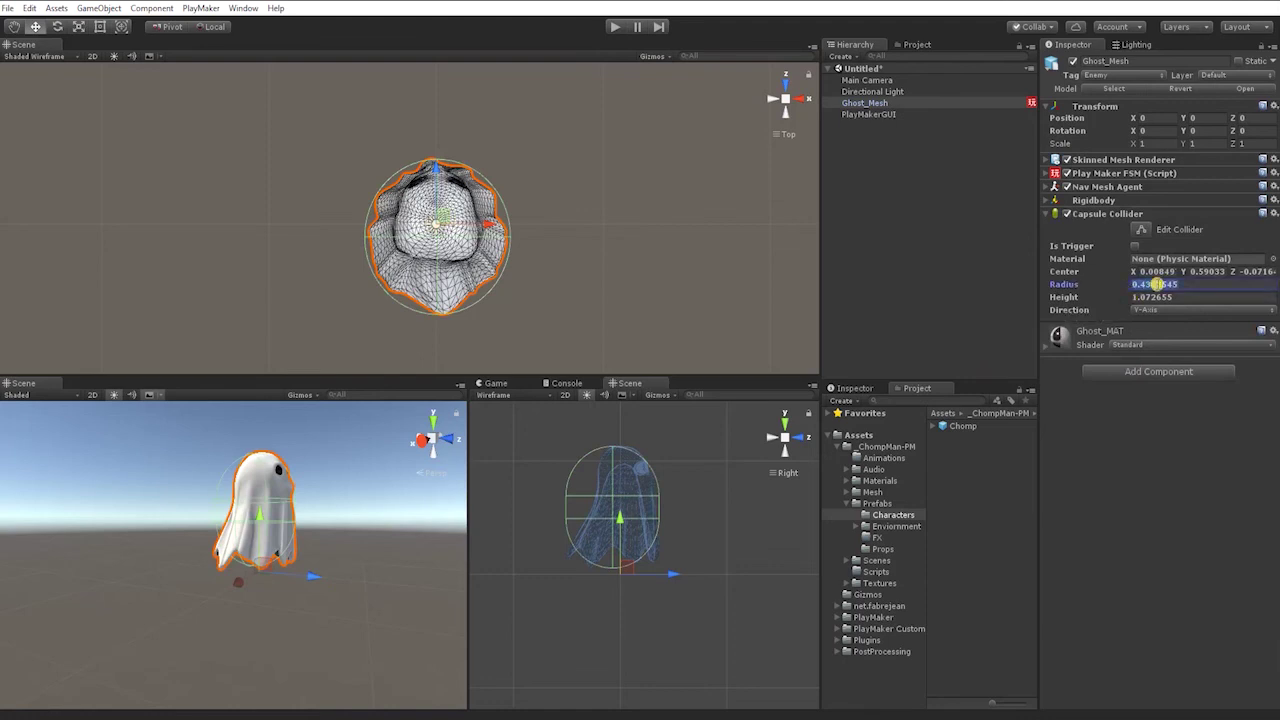
pyautogui.write('0.4')
pyautogui.click(1119, 297)
pyautogui.write('0.95')
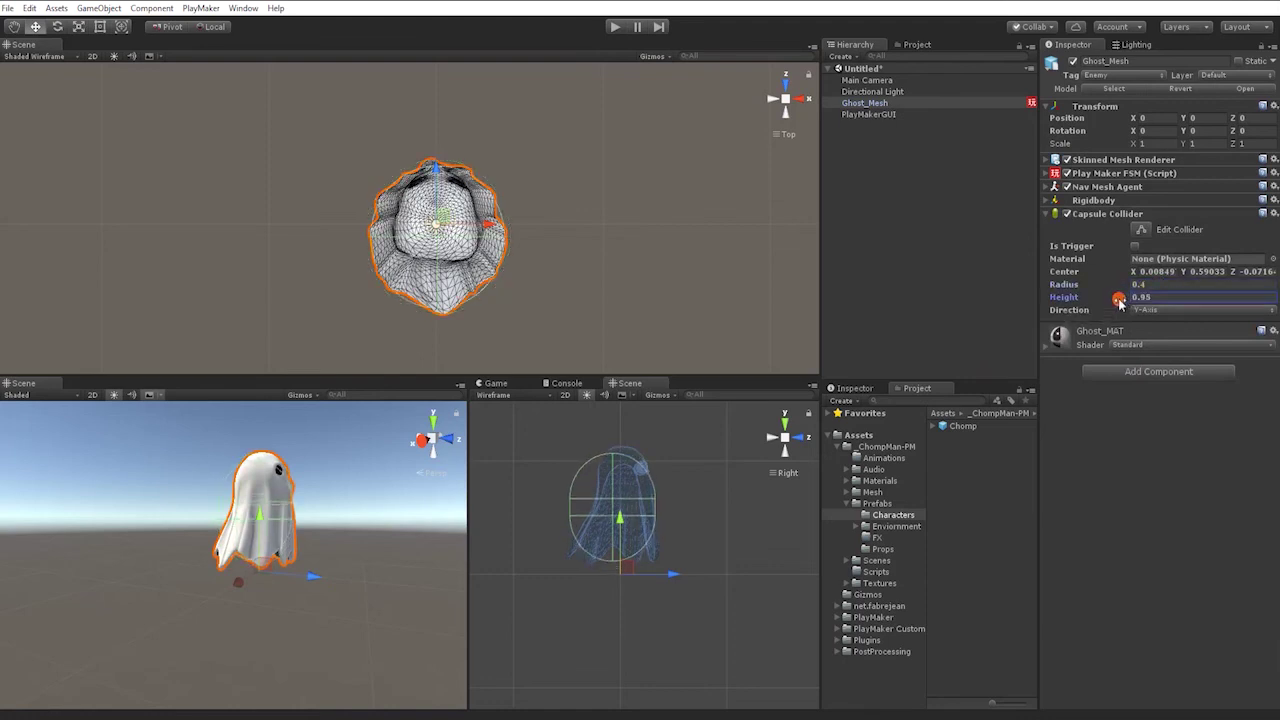
pyautogui.click(1122, 284)
pyautogui.write('0.24')
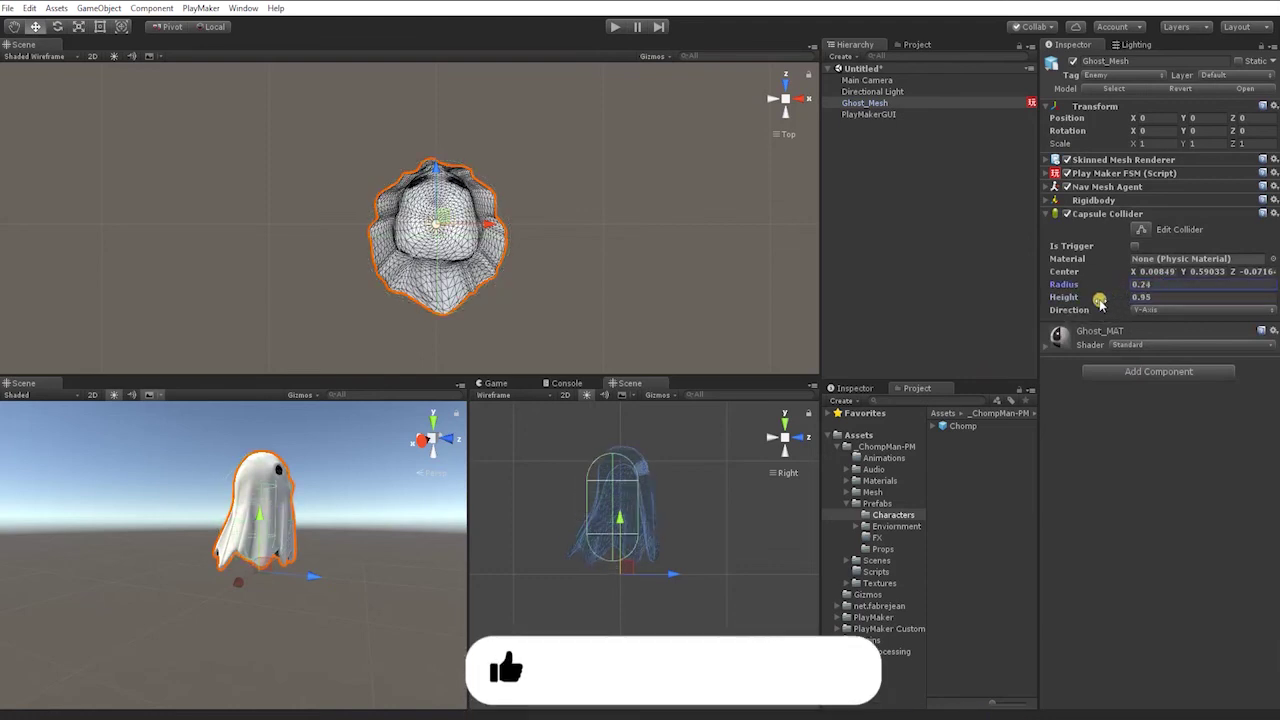
# Set the collider centre X 0, Z 0.05, Y 0.56, radius 0.25 and height 1.14
pyautogui.click(1147, 270)
pyautogui.write('0')
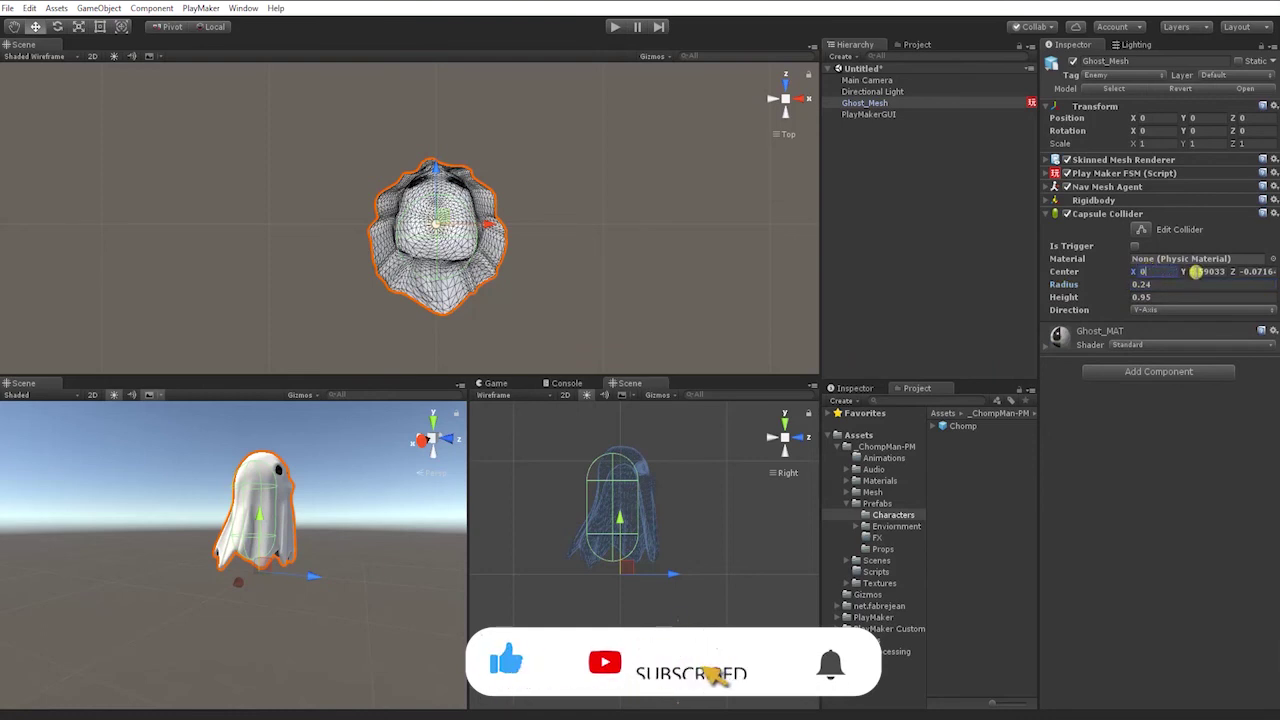
pyautogui.click(1243, 271)
pyautogui.write('0.05')
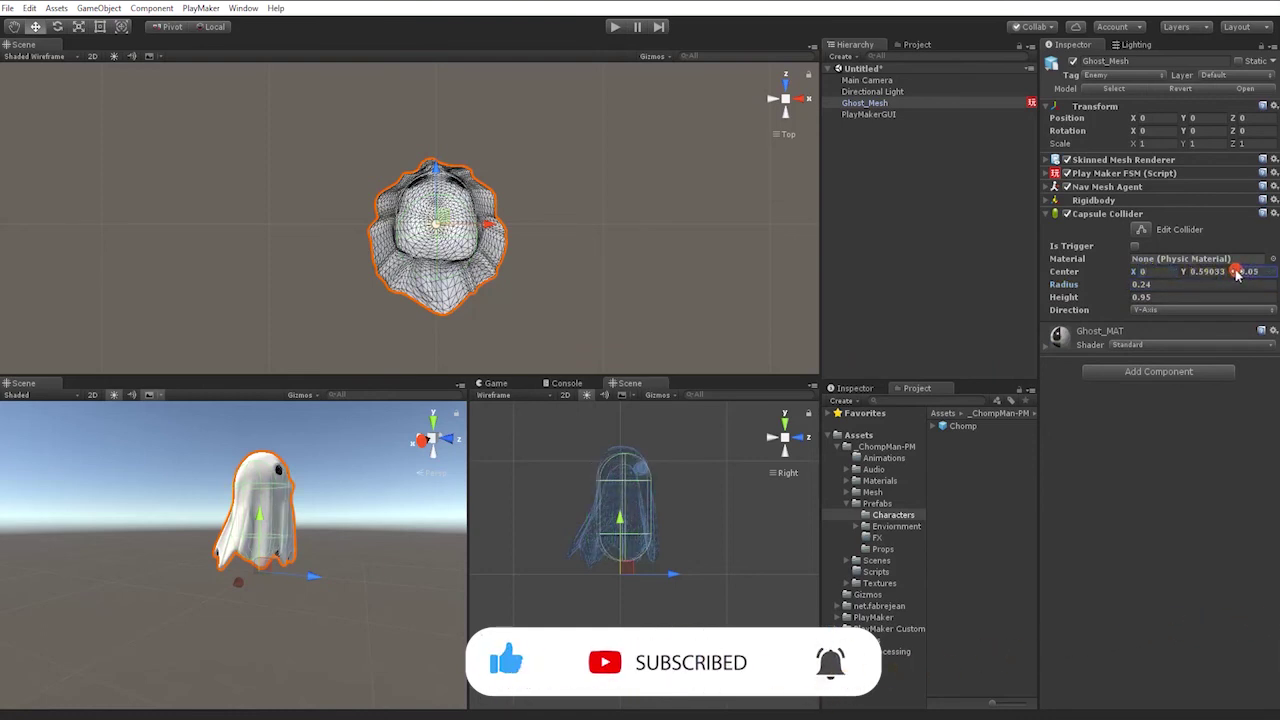
pyautogui.click(1160, 285)
pyautogui.write('.3')
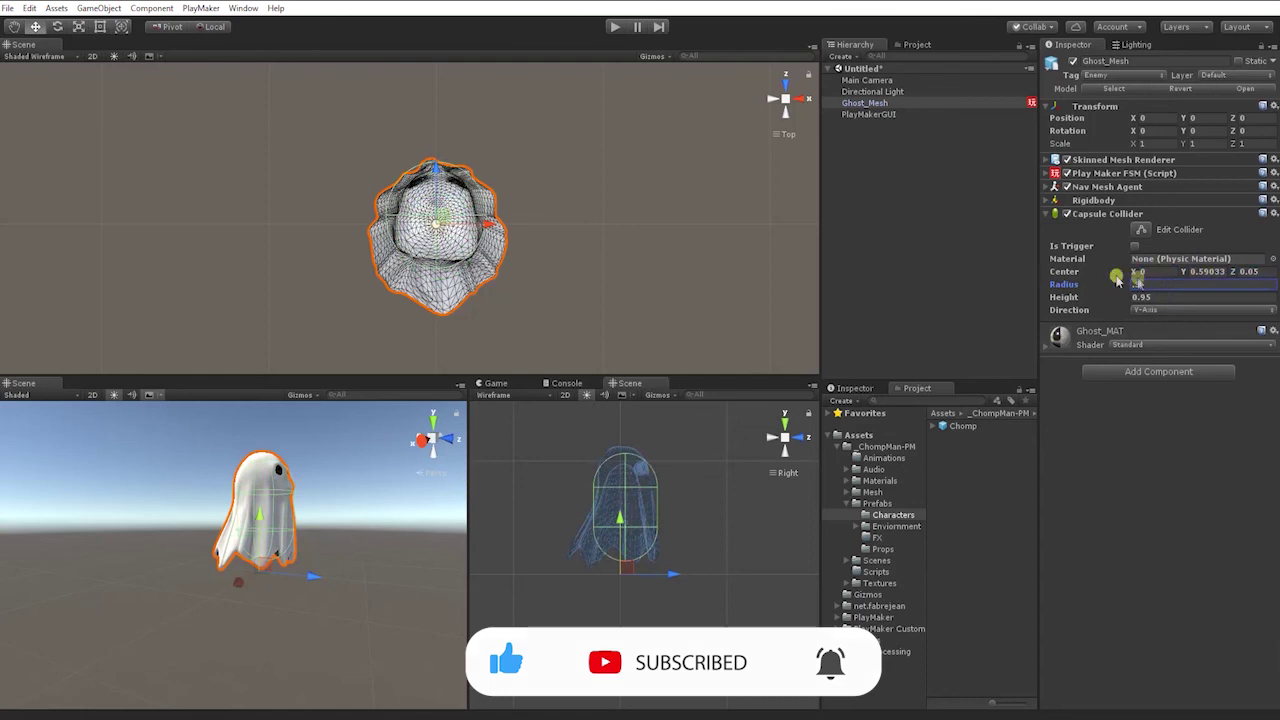
pyautogui.press('BackSpace')
pyautogui.press('BackSpace')
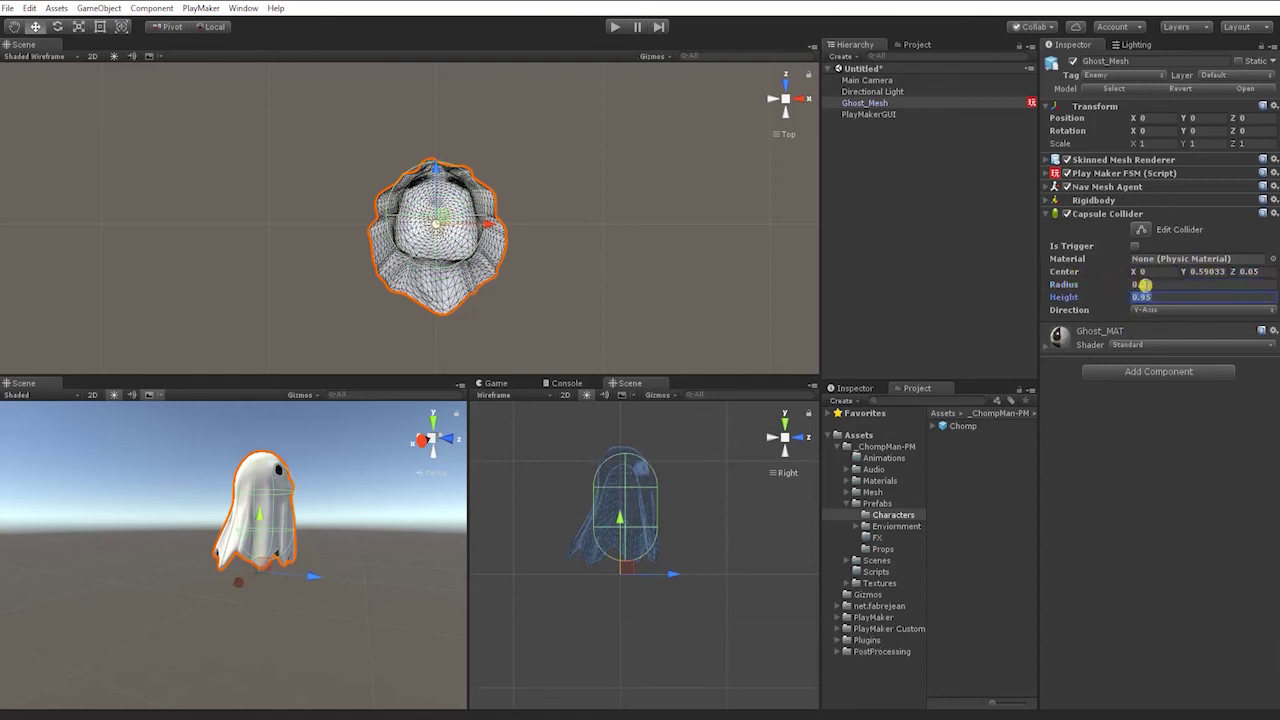
pyautogui.write('.25')
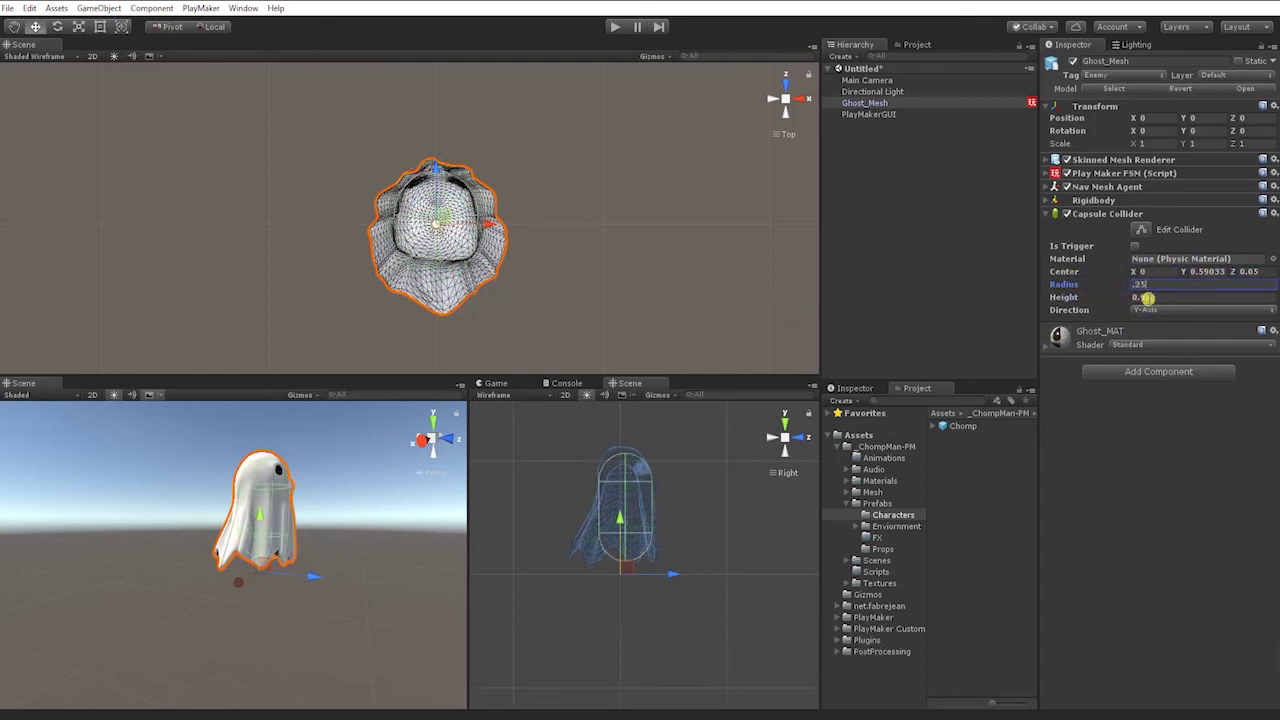
pyautogui.moveTo(1110, 297); pyautogui.dragTo(1124, 297)
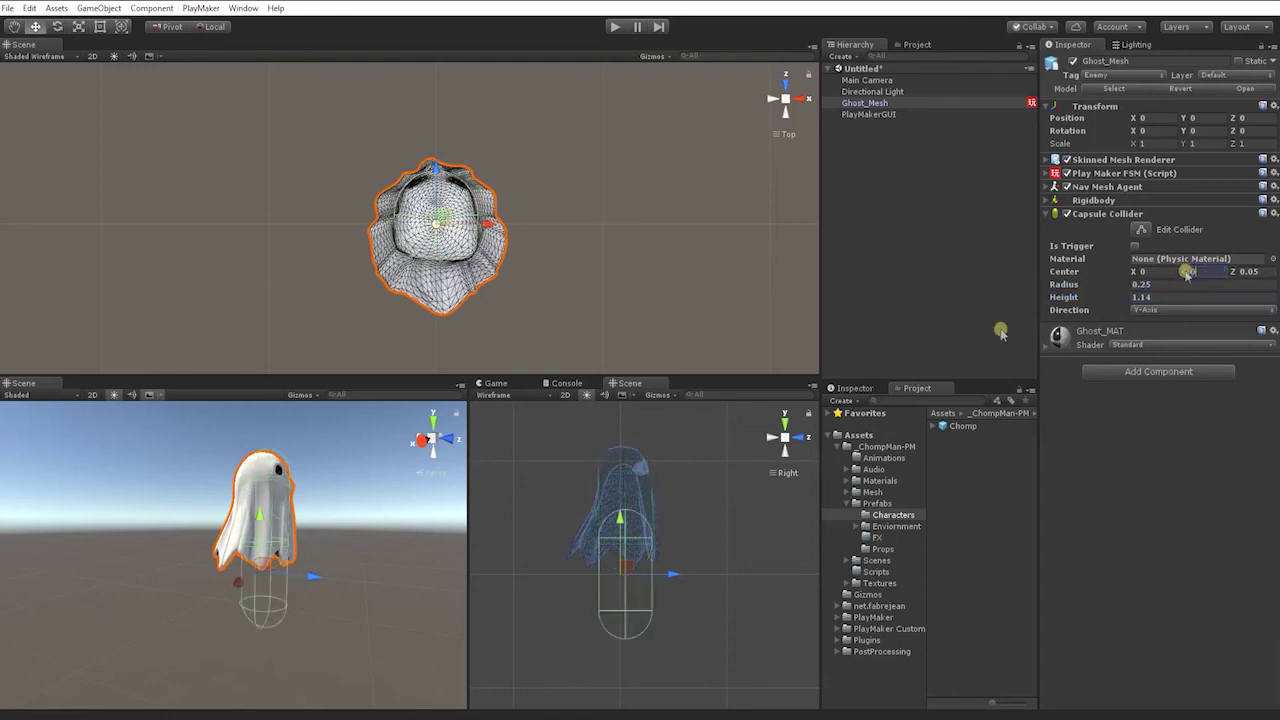
pyautogui.moveTo(746, 425); pyautogui.dragTo(740, 425, button='middle')
pyautogui.moveTo(1181, 271); pyautogui.dragTo(1175, 271)
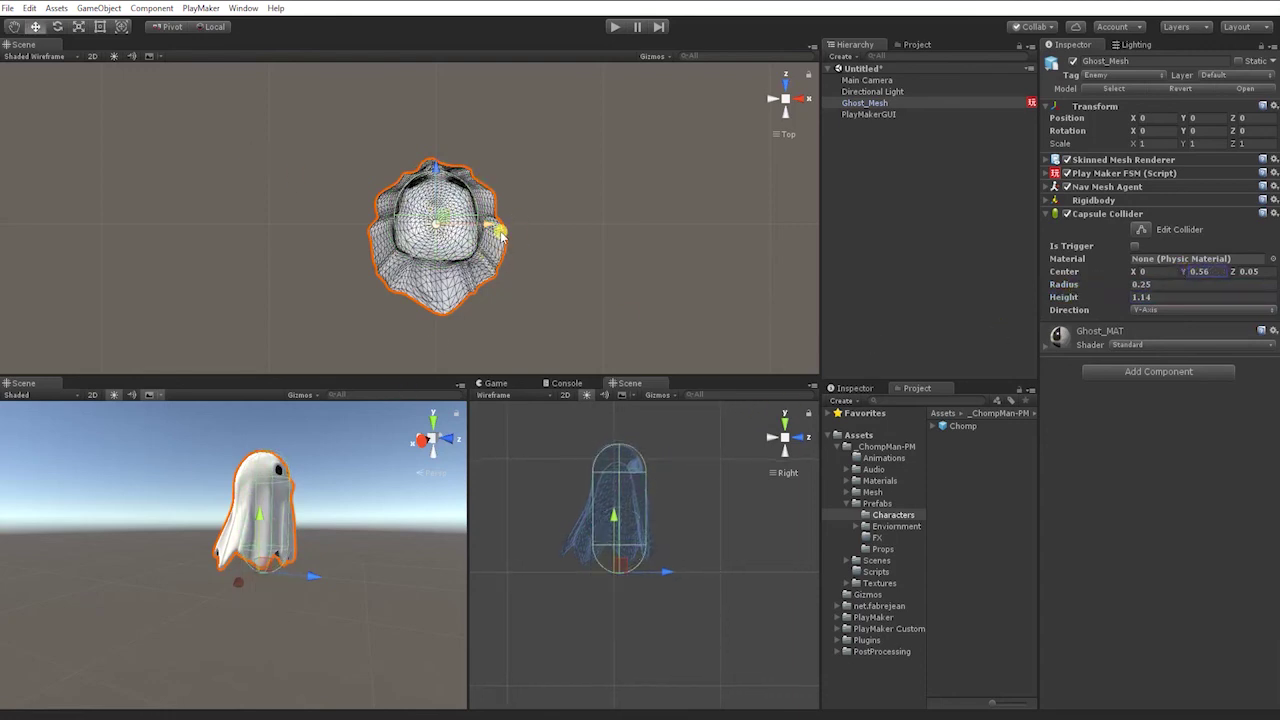
# Make the Capsule Collider a trigger, collapse it, and reselect Ghost_Mesh
pyautogui.click(1136, 247)
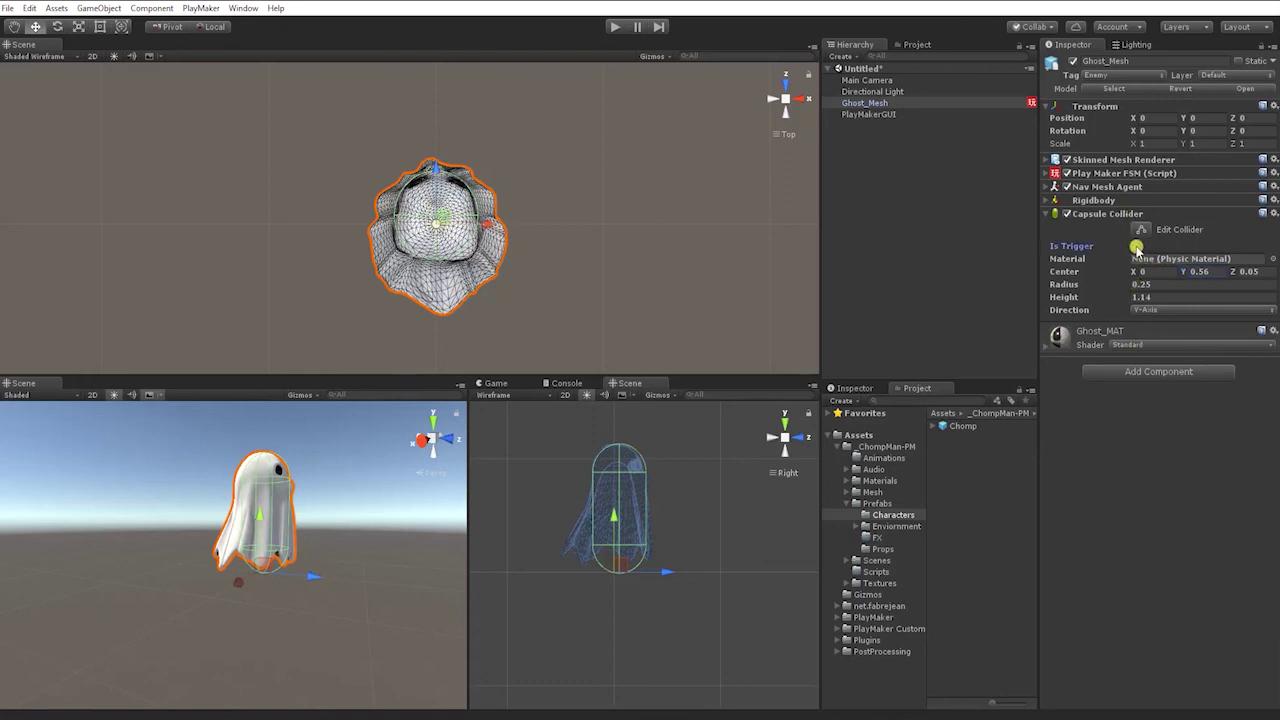
pyautogui.click(1047, 214)
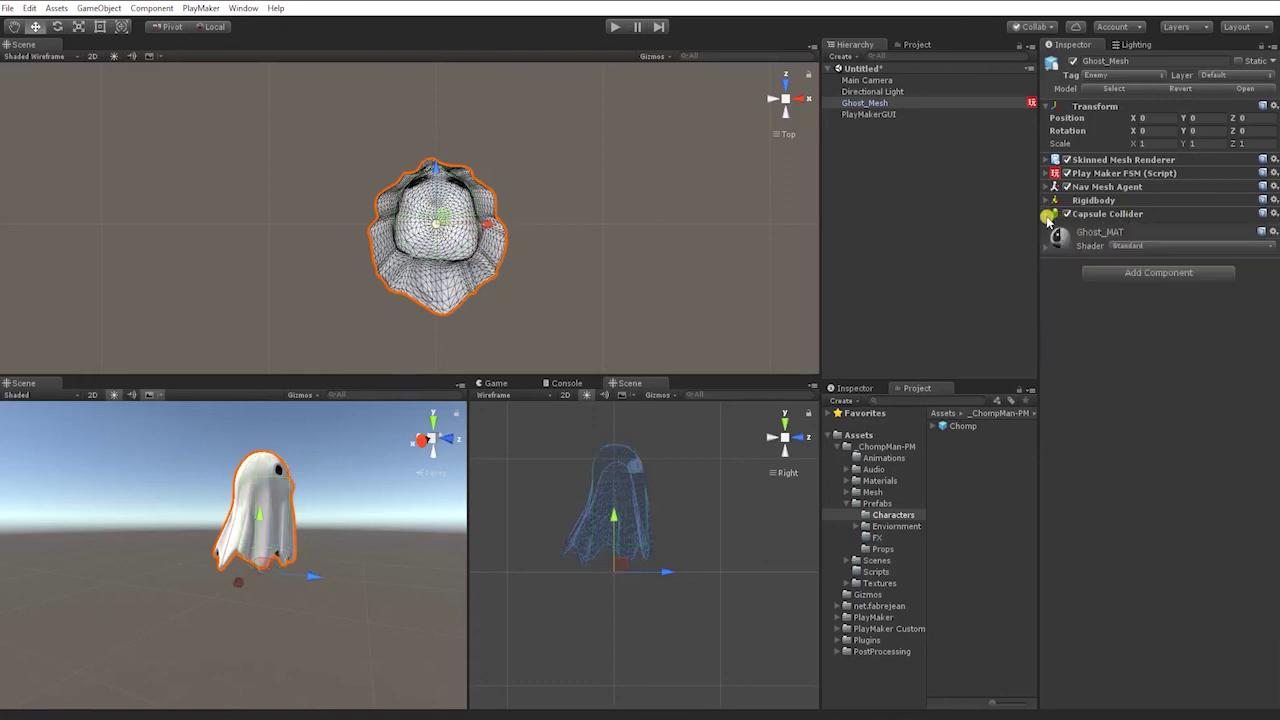
pyautogui.click(991, 243)
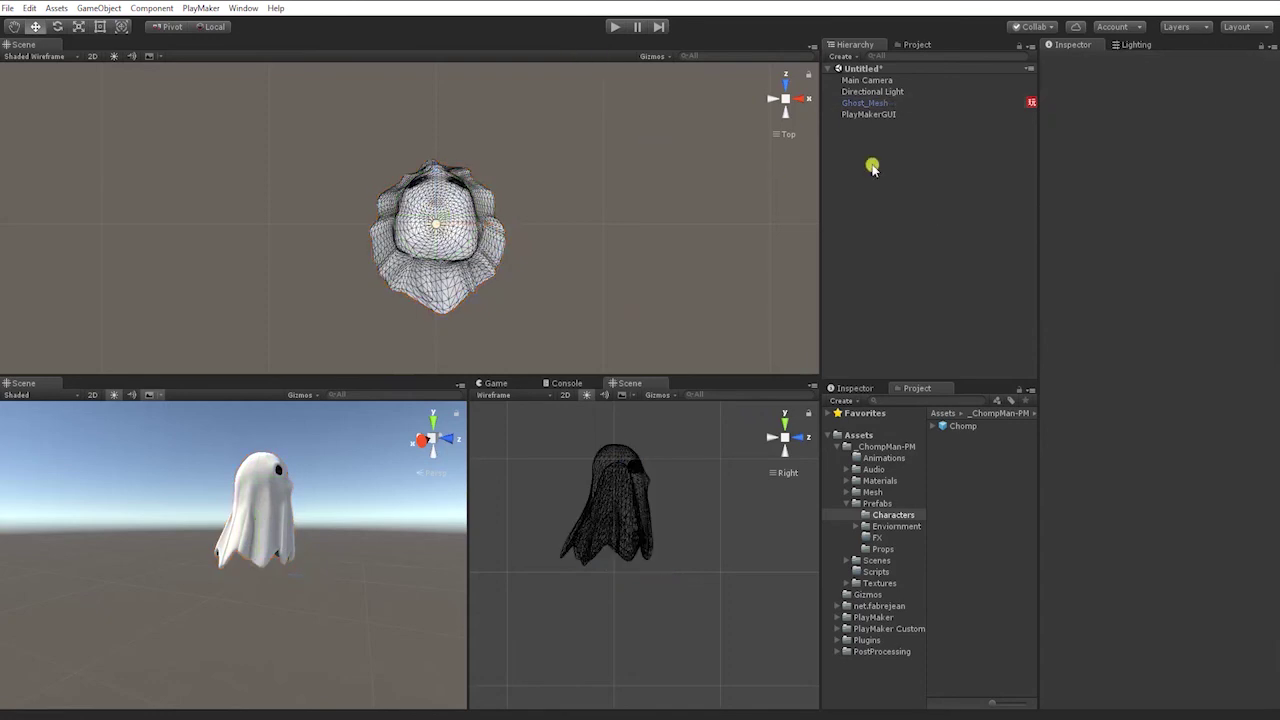
pyautogui.click(864, 104)
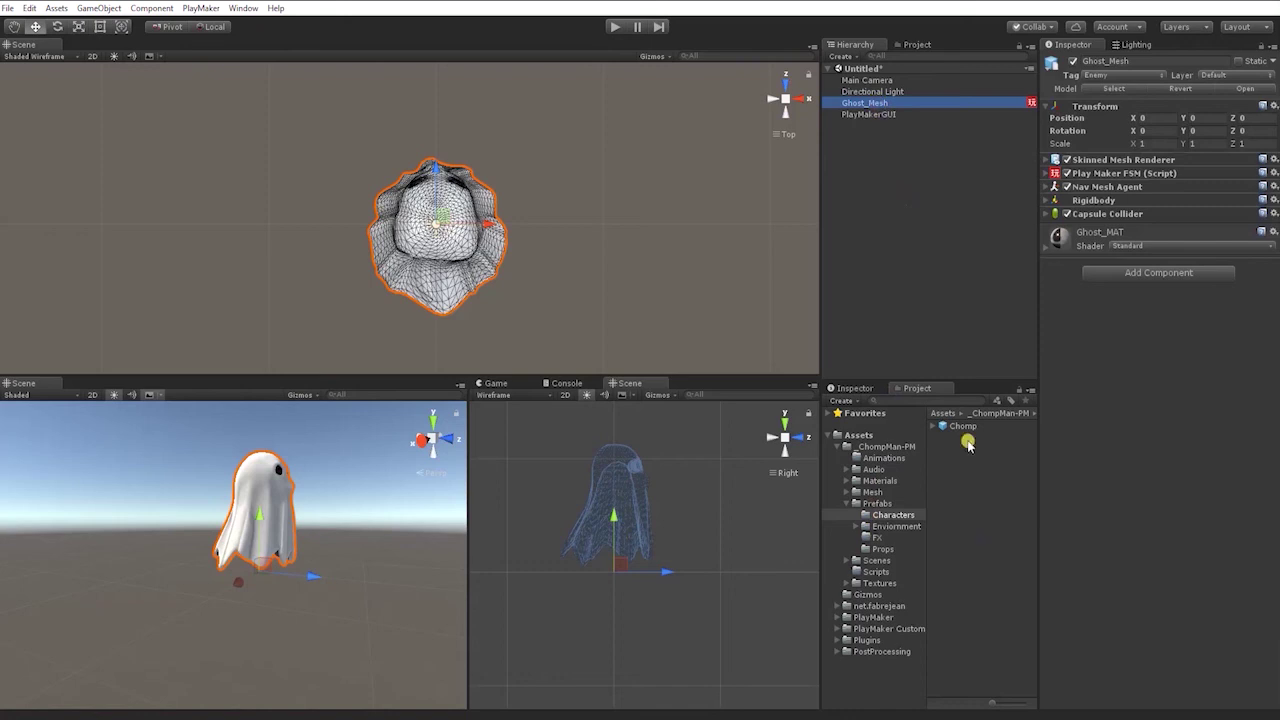
# Drag Ghost_Mesh into Prefabs/Characters and name the new prefab Ghost
pyautogui.moveTo(868, 103); pyautogui.dragTo(954, 466)
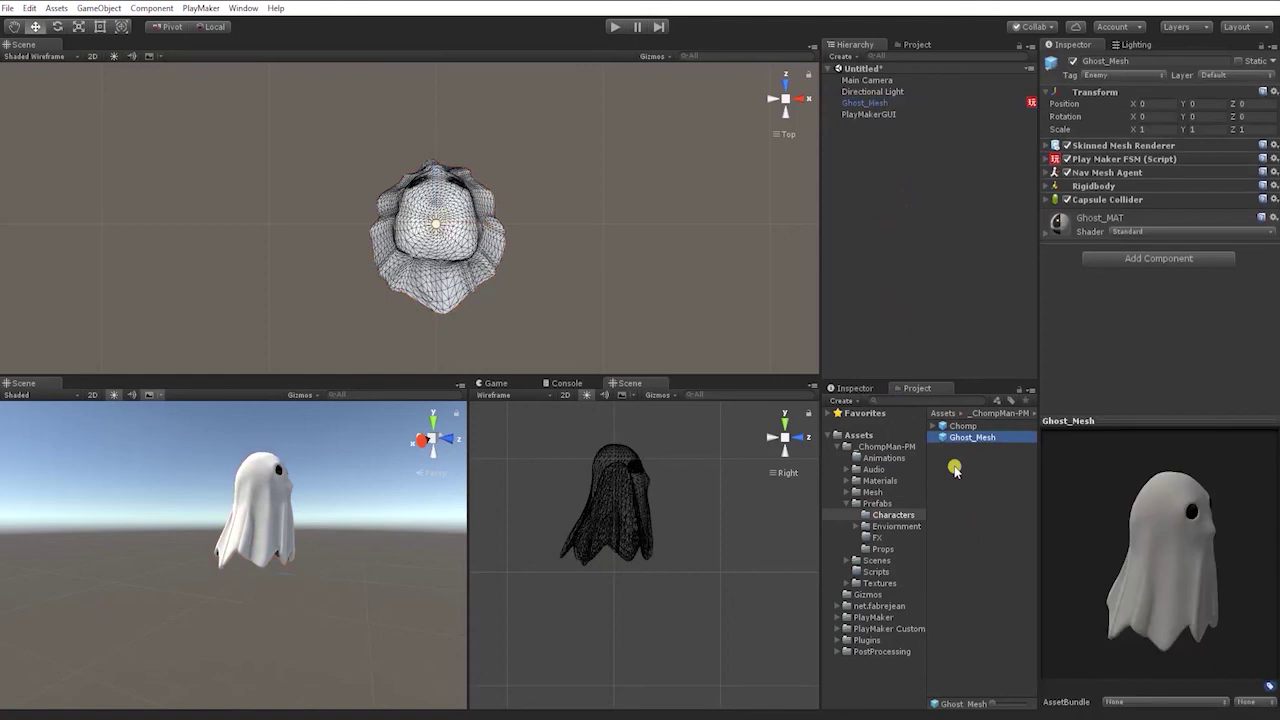
pyautogui.click(972, 440)
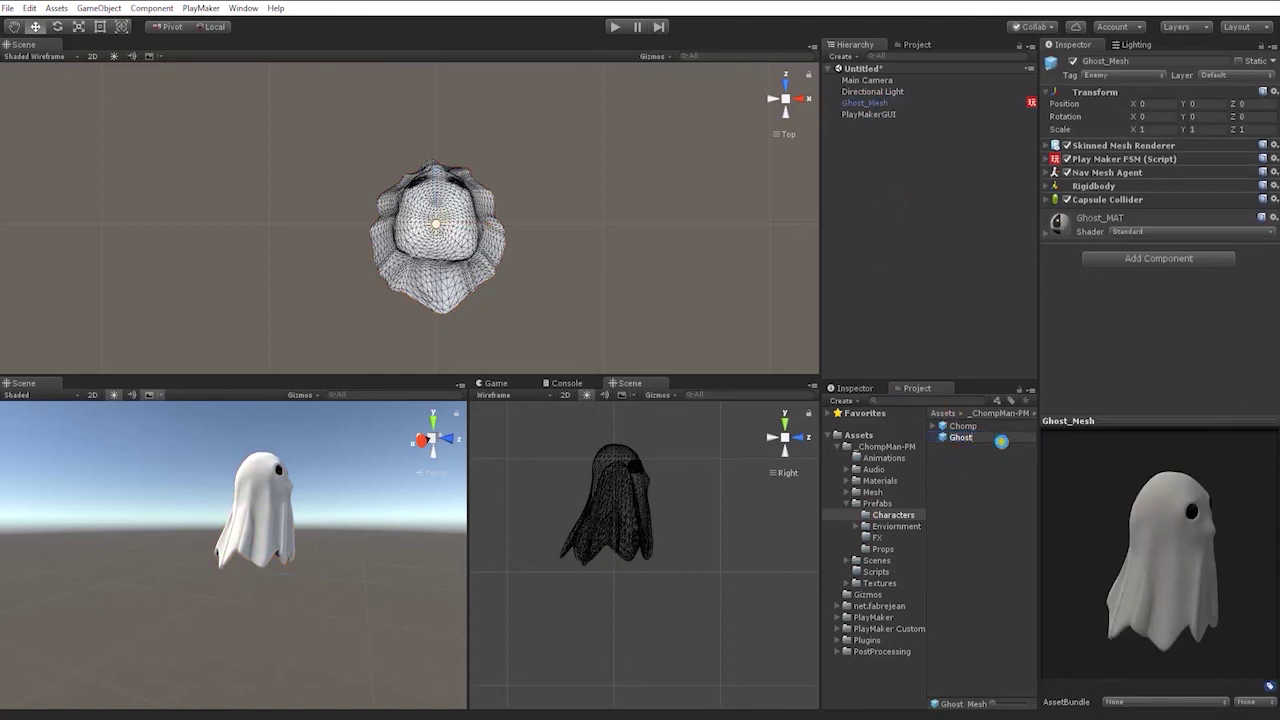
pyautogui.write('Ghost')
pyautogui.press('Return')
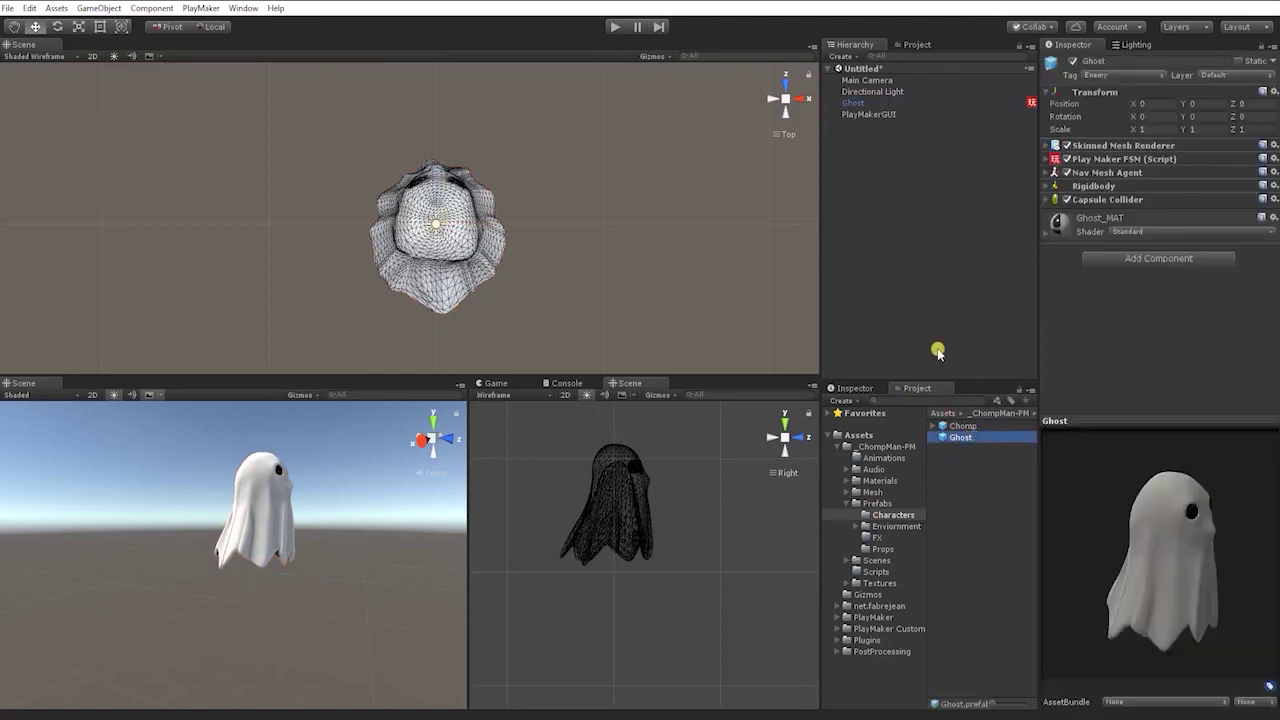
# Duplicate the Ghost prefab and switch to the Game view
pyautogui.hotkey('ctrl', 'd')
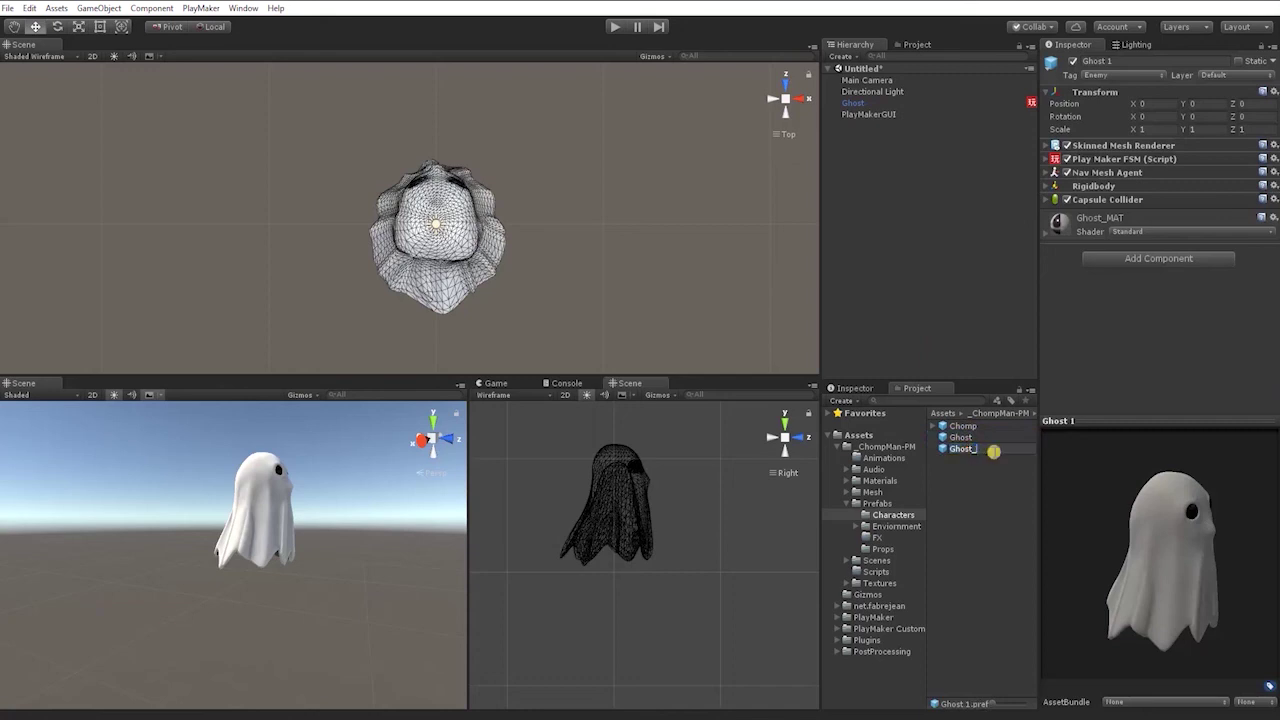
pyautogui.press('Return')
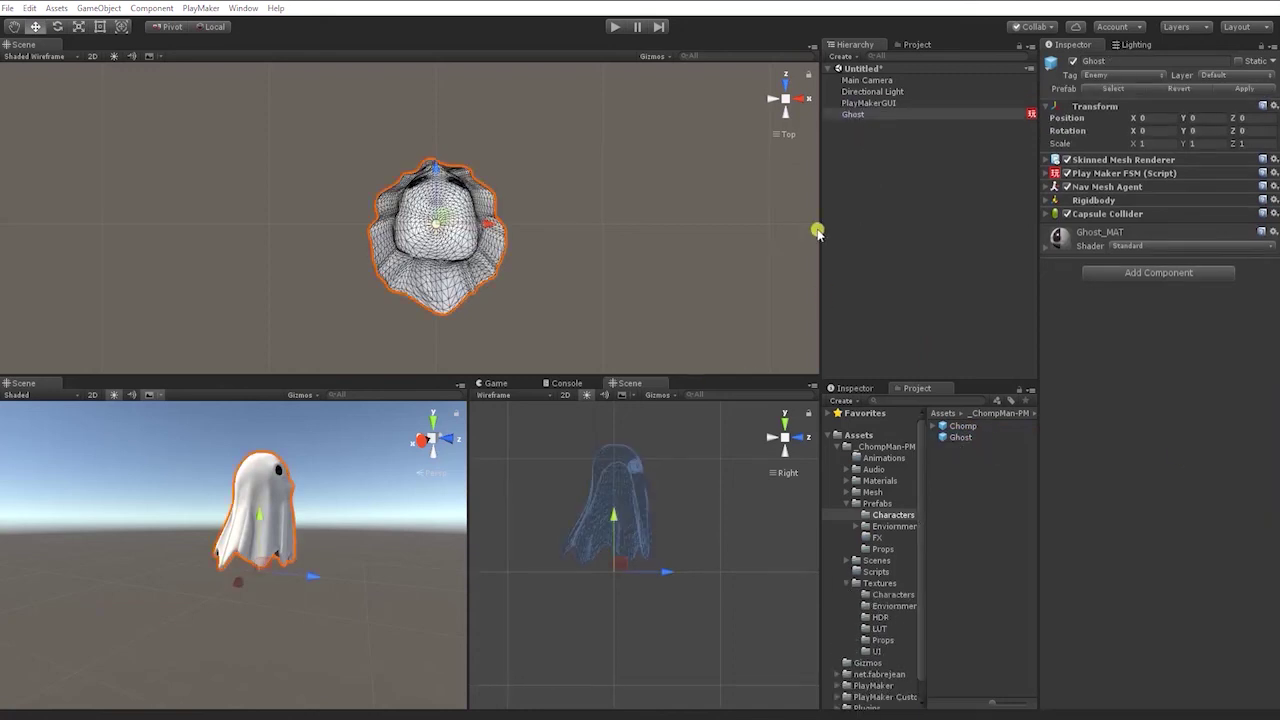
pyautogui.hotkey('ctrl', '2')
# Shift the Main Camera to the right in the scene
pyautogui.scroll(-5, 570, 225)
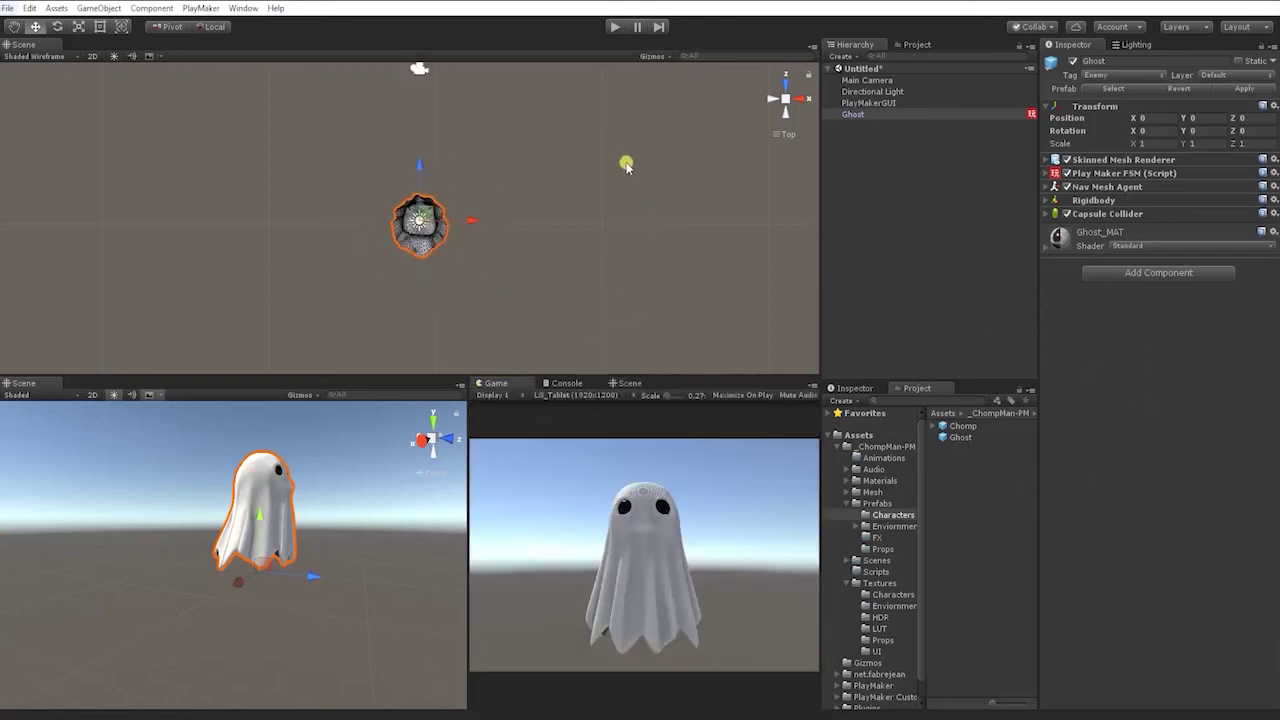
pyautogui.click(413, 90)
pyautogui.scroll(2, 471, 271)
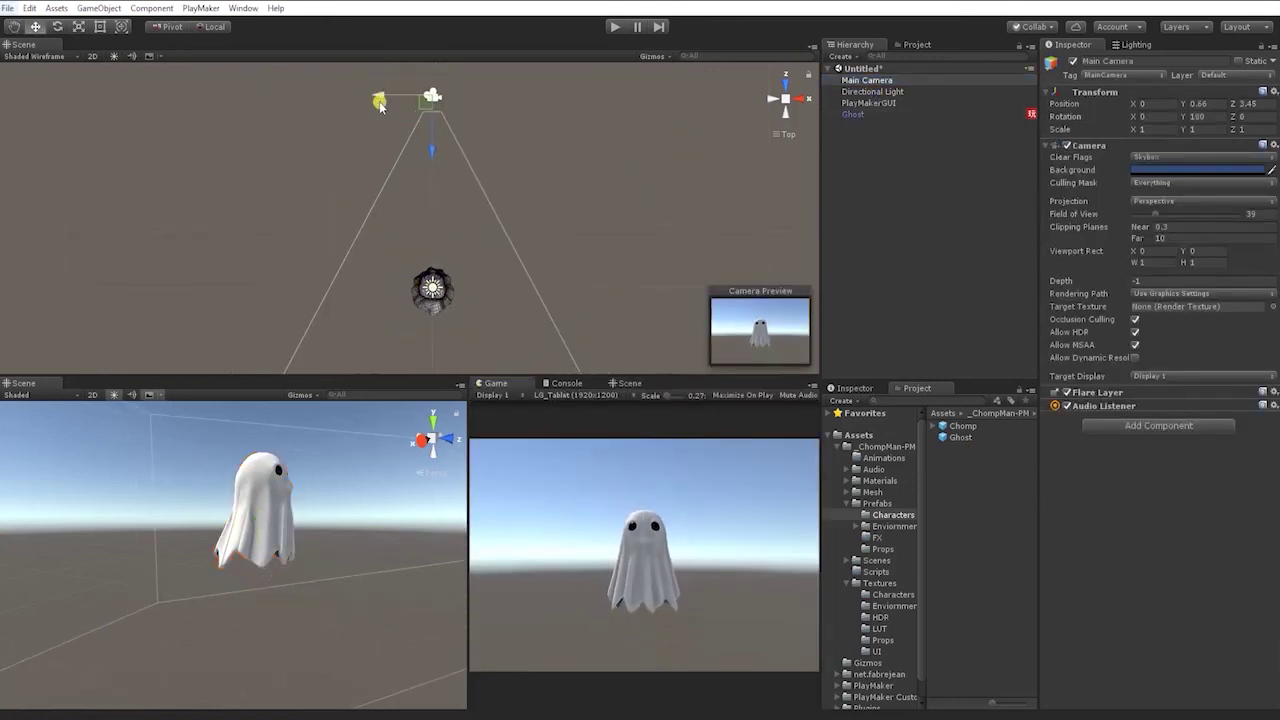
pyautogui.moveTo(371, 100); pyautogui.dragTo(446, 96)
pyautogui.click(853, 152)
# Duplicate the Ghost prefab as Ghost_Orange and place an instance beside the original ghost
pyautogui.click(960, 437)
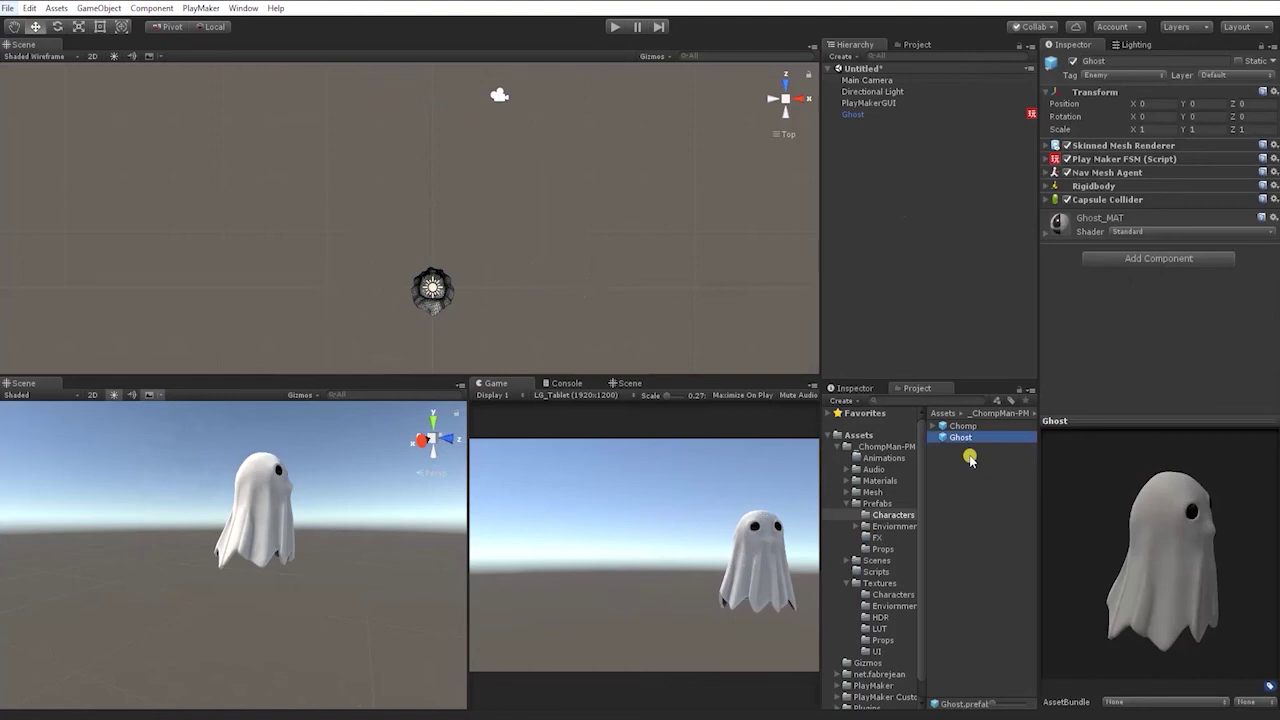
pyautogui.hotkey('ctrl', 'd')
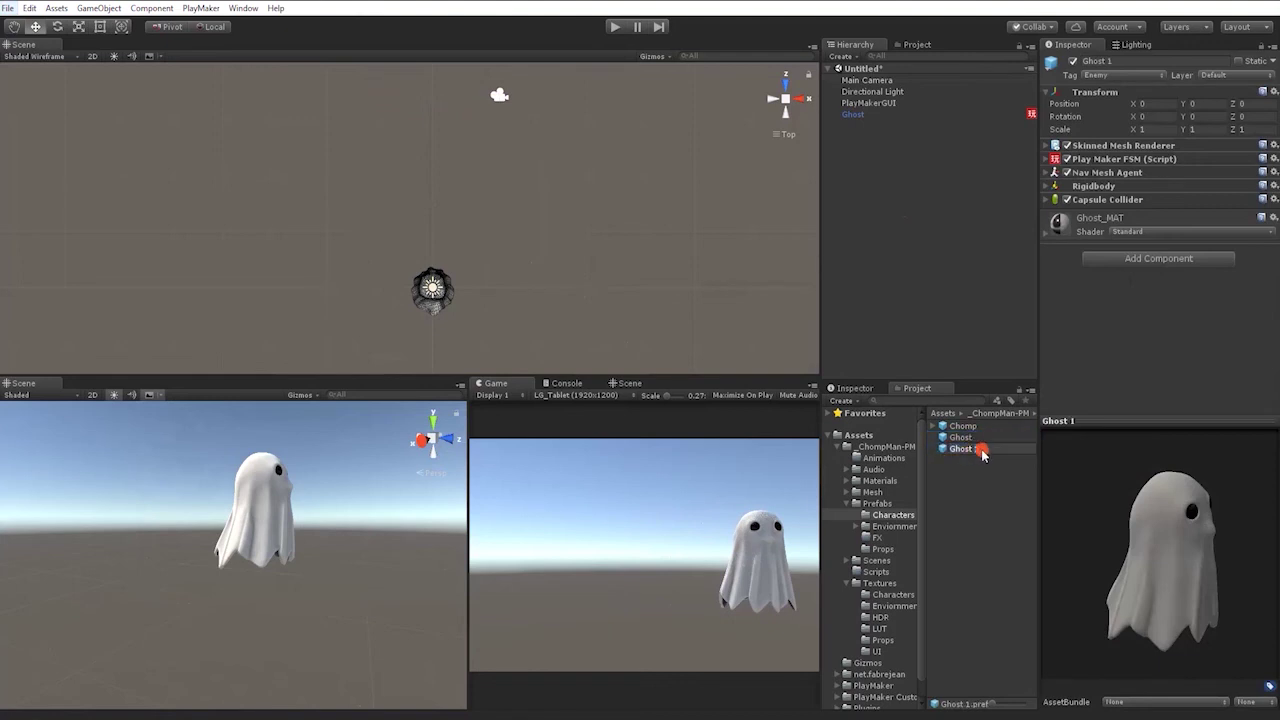
pyautogui.press('Return')
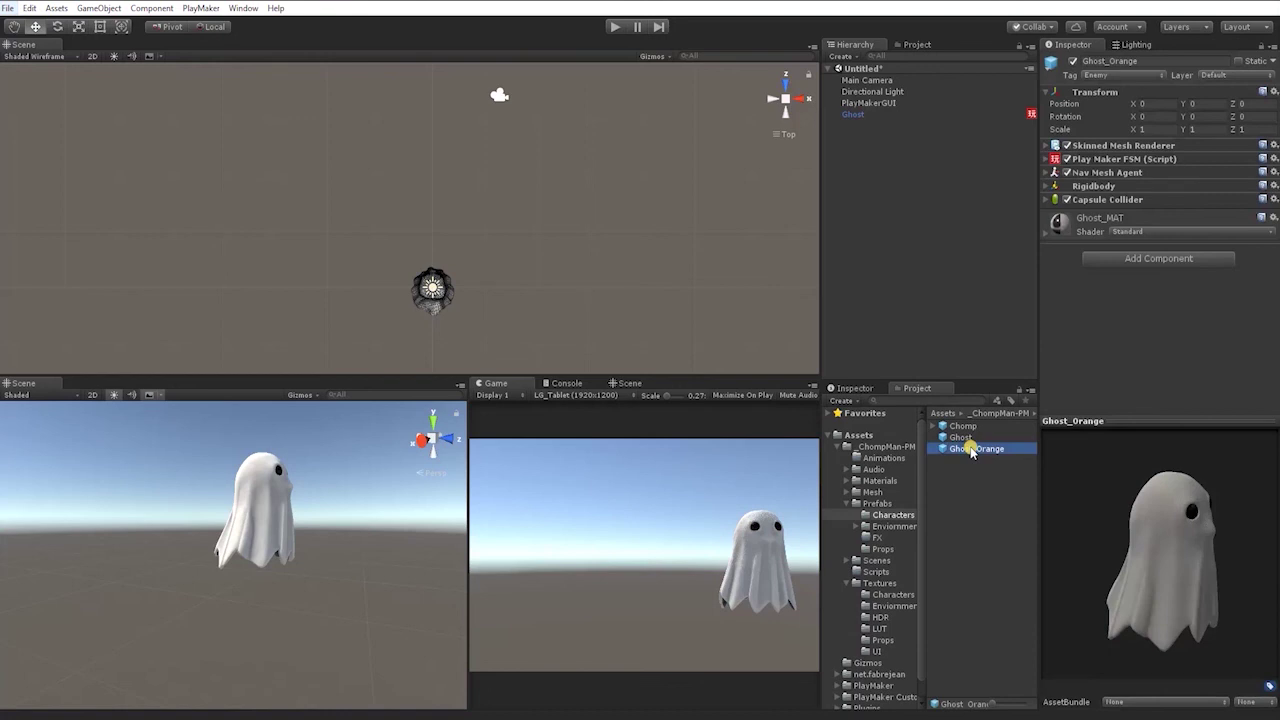
pyautogui.moveTo(972, 452); pyautogui.dragTo(943, 291)
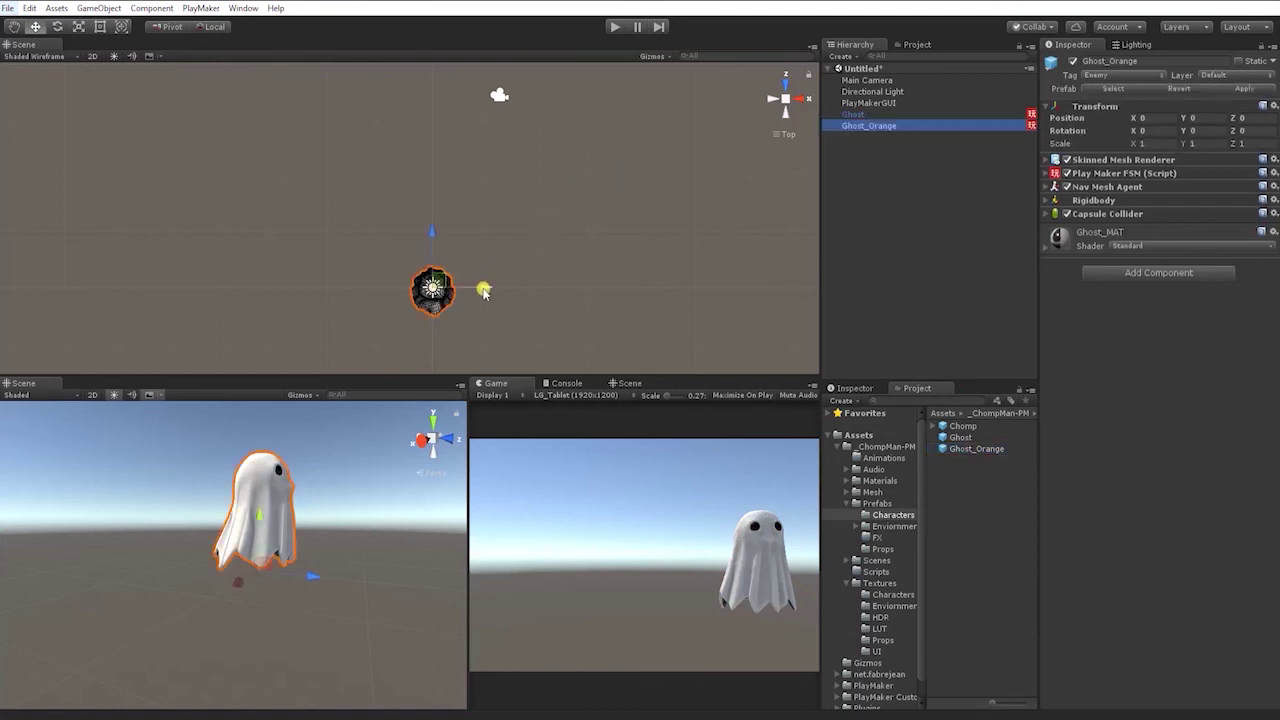
pyautogui.moveTo(484, 291); pyautogui.dragTo(527, 297)
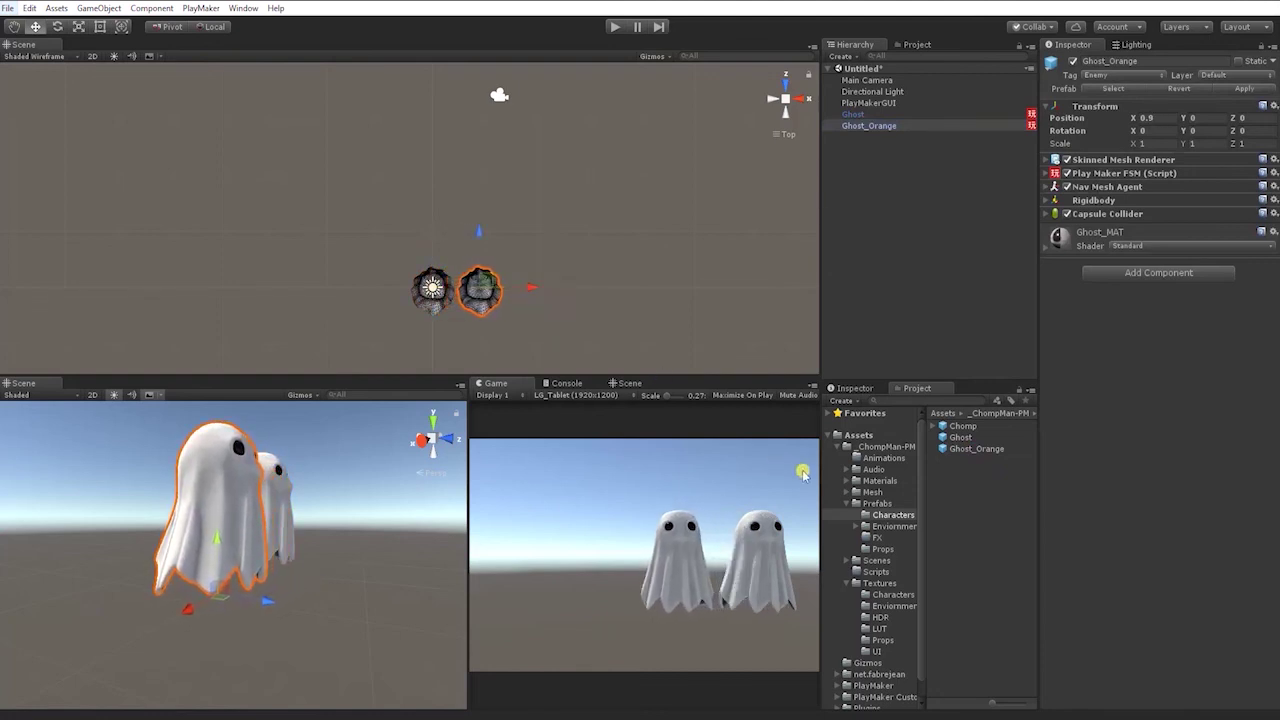
pyautogui.click(997, 450)
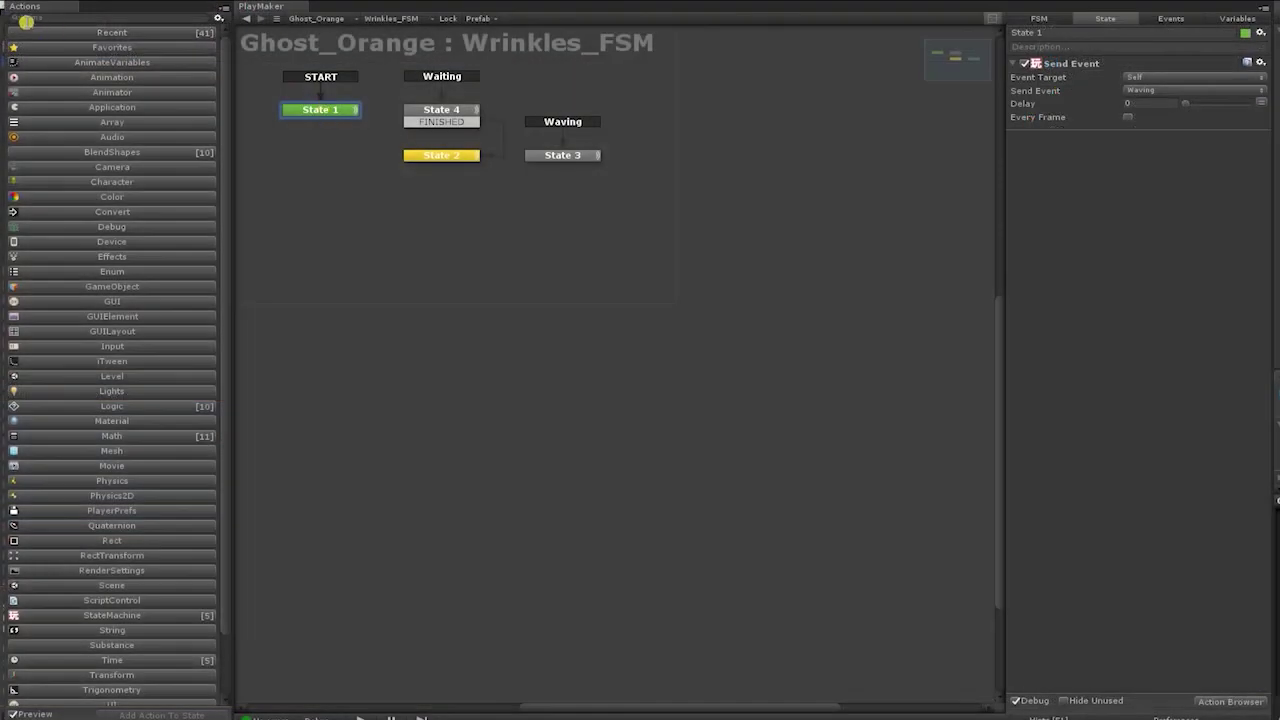
# Add a Get Material action to State 1, storing the owner's material in new variable GhostOrange_MAT
pyautogui.write('get mat')
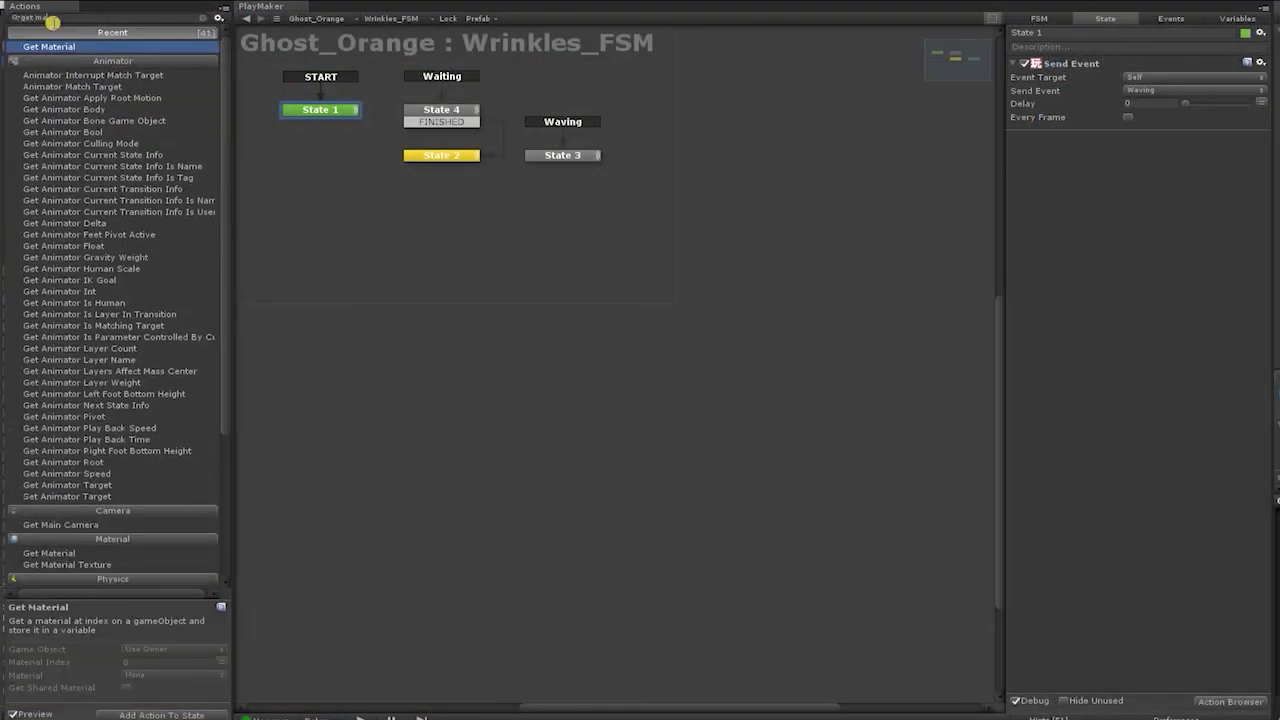
pyautogui.press('Down')
pyautogui.press('Down')
pyautogui.write('er')
pyautogui.press('Return')
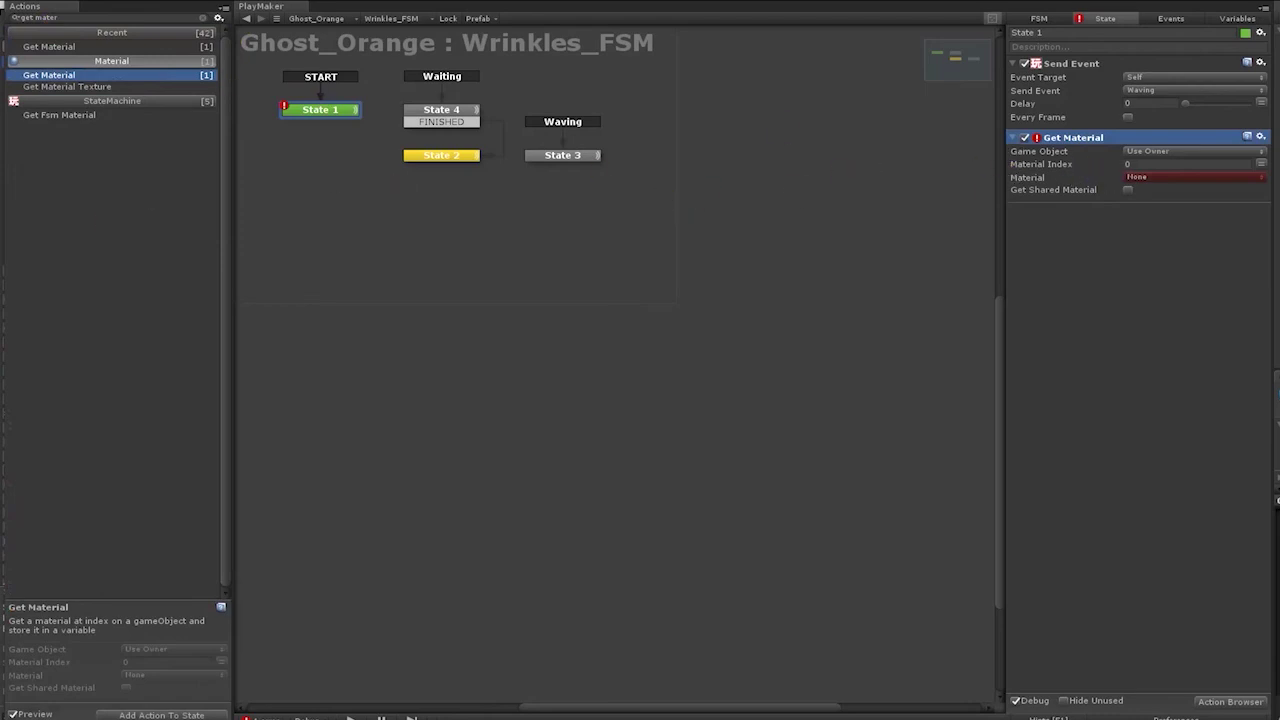
pyautogui.click(1155, 184)
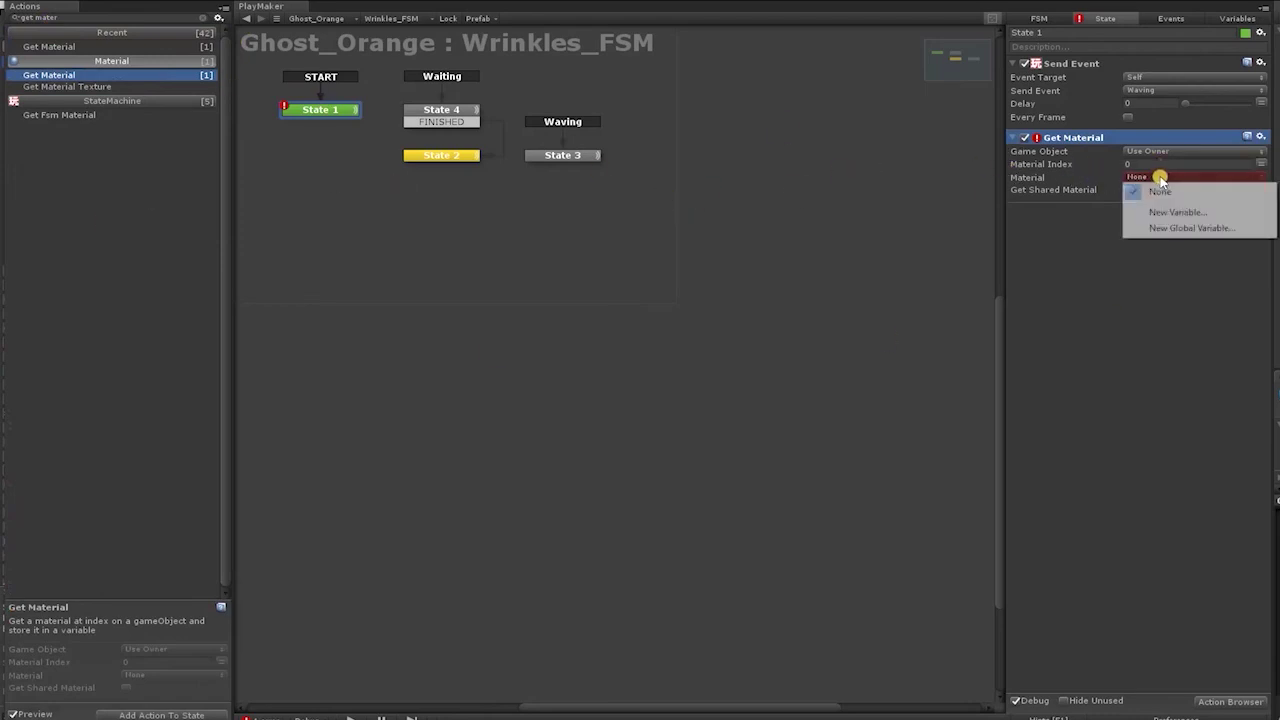
pyautogui.click(1199, 213)
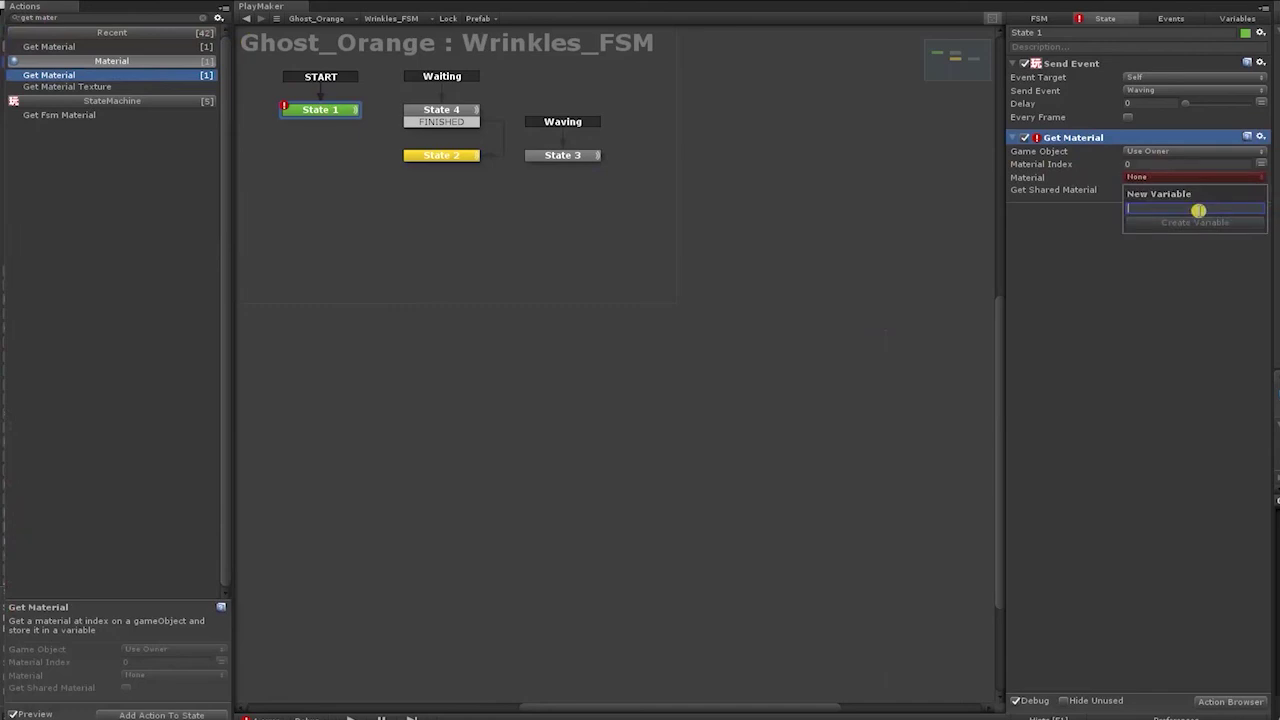
pyautogui.write('Orange')
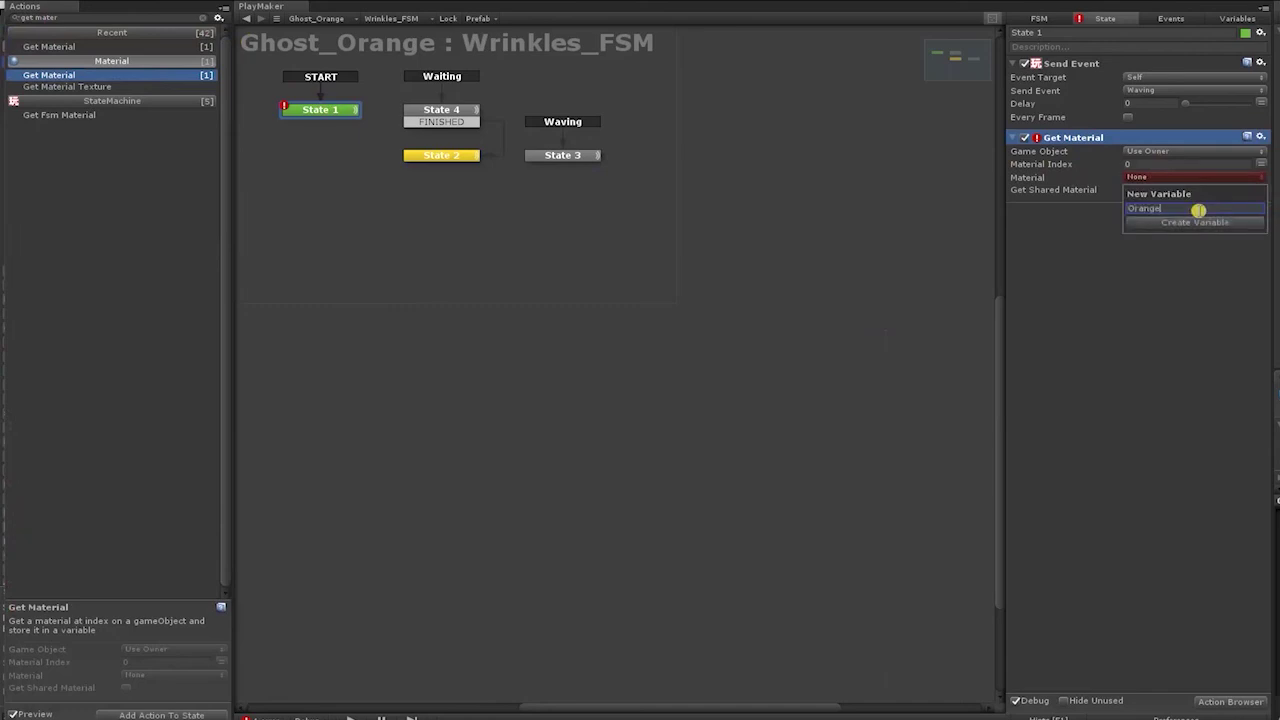
pyautogui.write('Ghost')
pyautogui.press('Return')
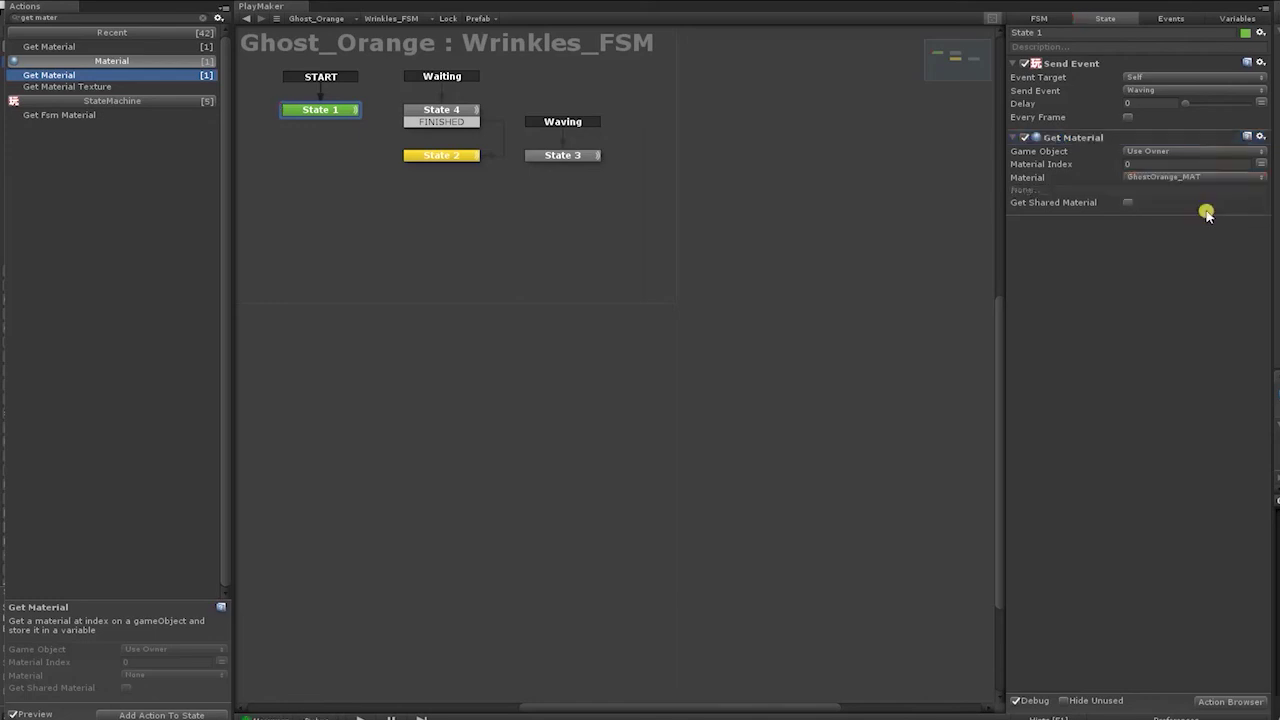
pyautogui.click(78, 20)
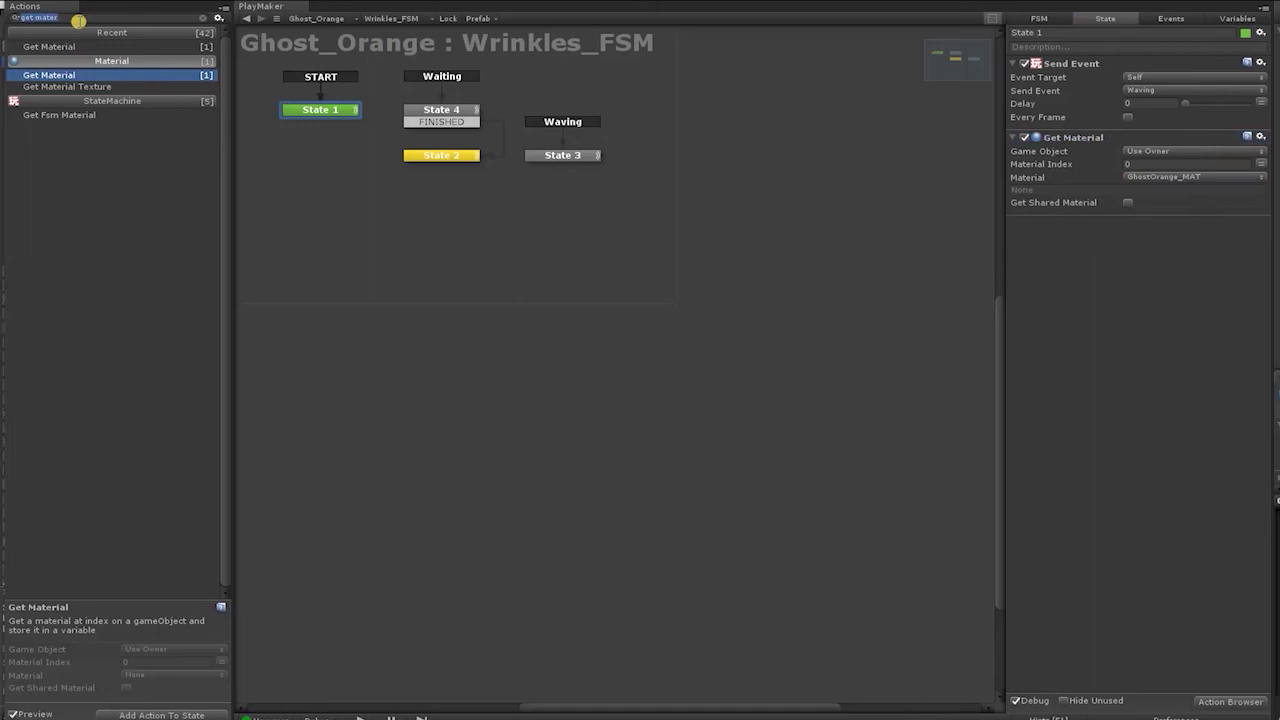
# Add Set Material Texture using GhostOrange_MAT, and move Send Event below it
pyautogui.write('set')
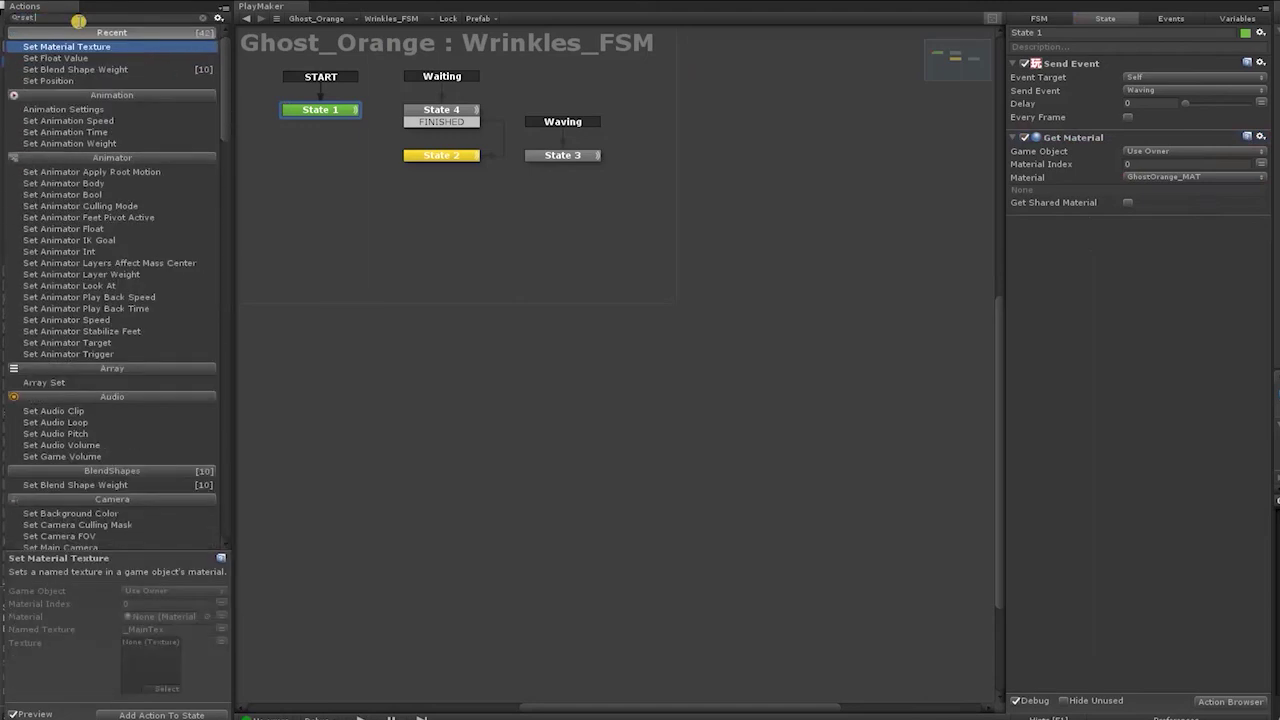
pyautogui.write(' text')
pyautogui.click(80, 92)
pyautogui.doubleClick(80, 92)
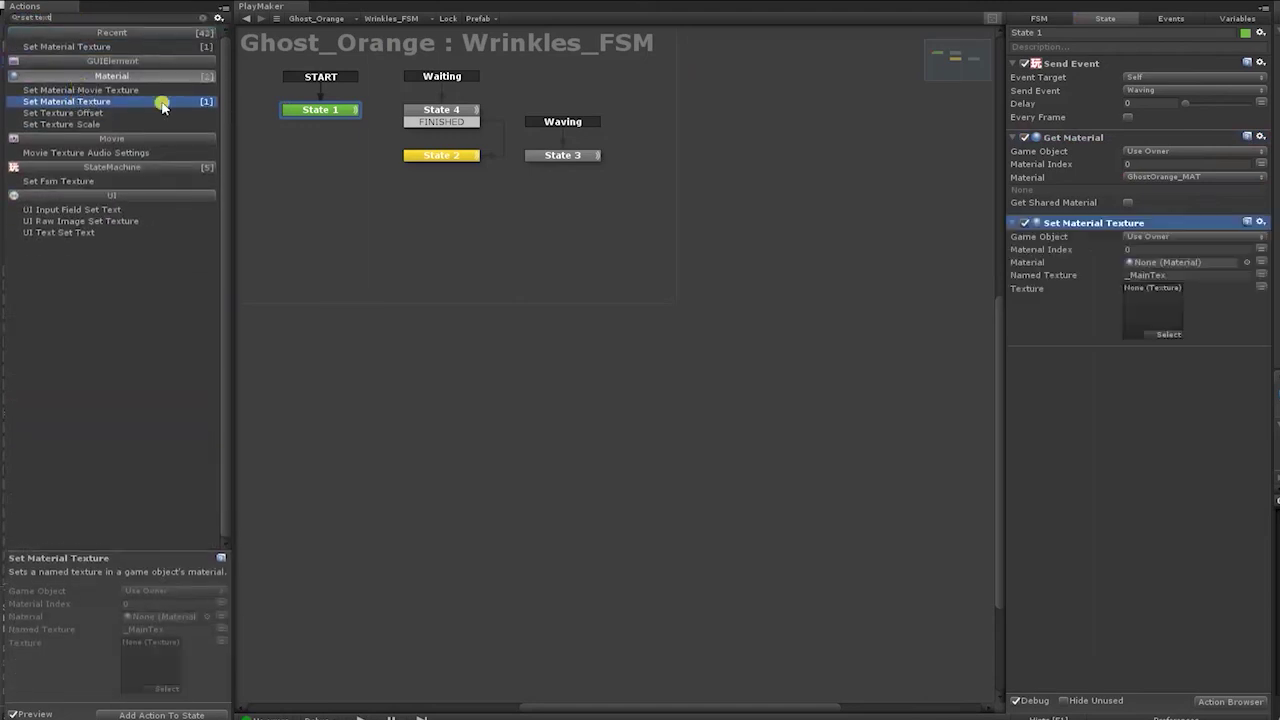
pyautogui.click(1259, 264)
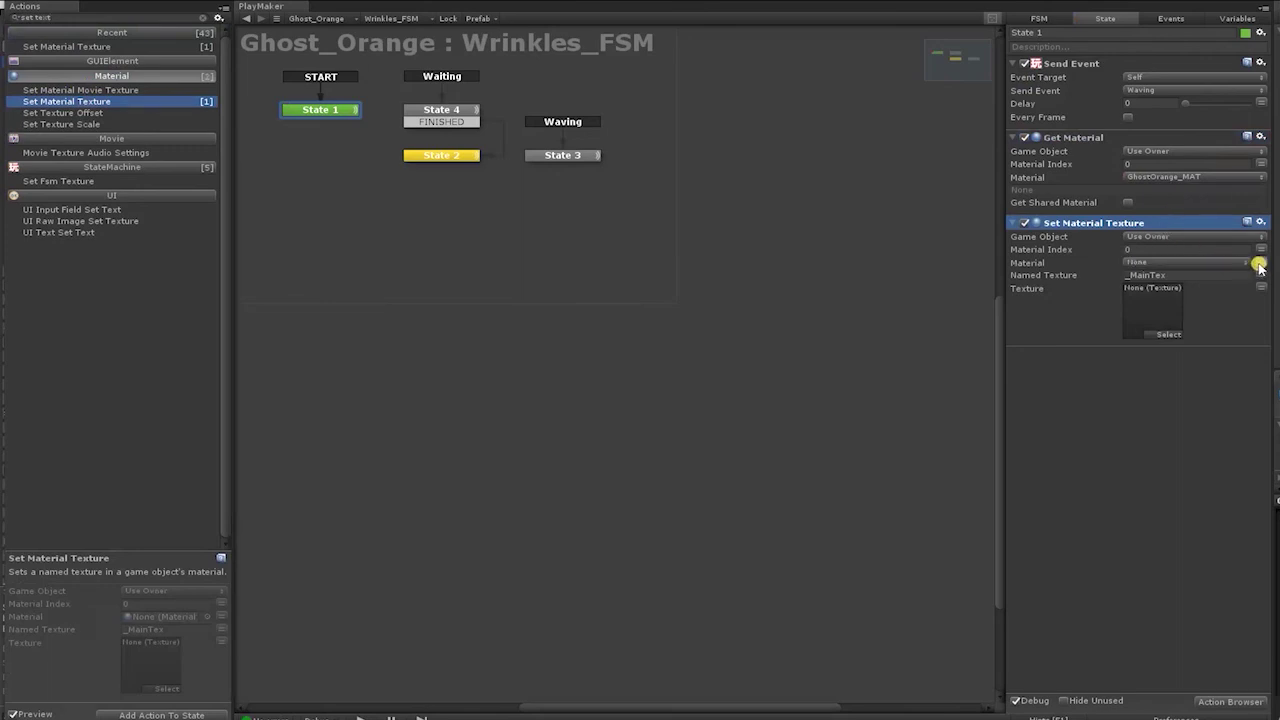
pyautogui.click(1203, 263)
pyautogui.click(1200, 292)
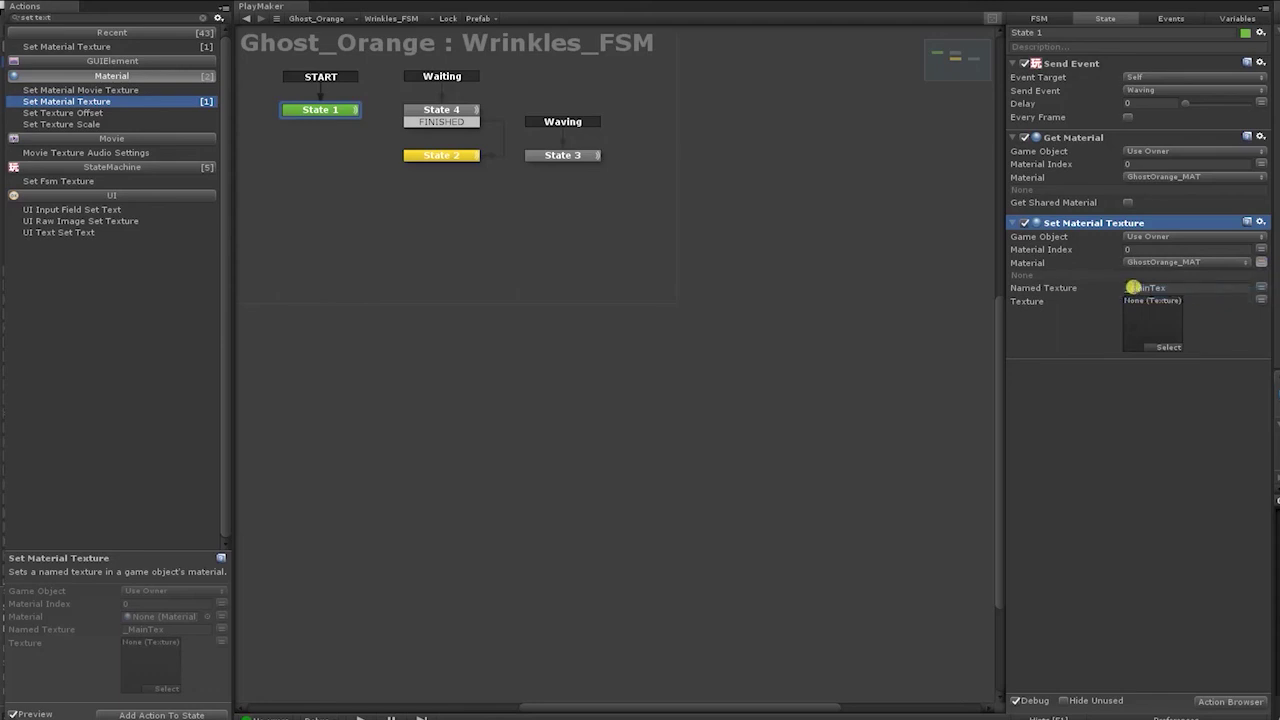
pyautogui.click(1070, 66)
pyautogui.moveTo(1069, 70); pyautogui.dragTo(1058, 383)
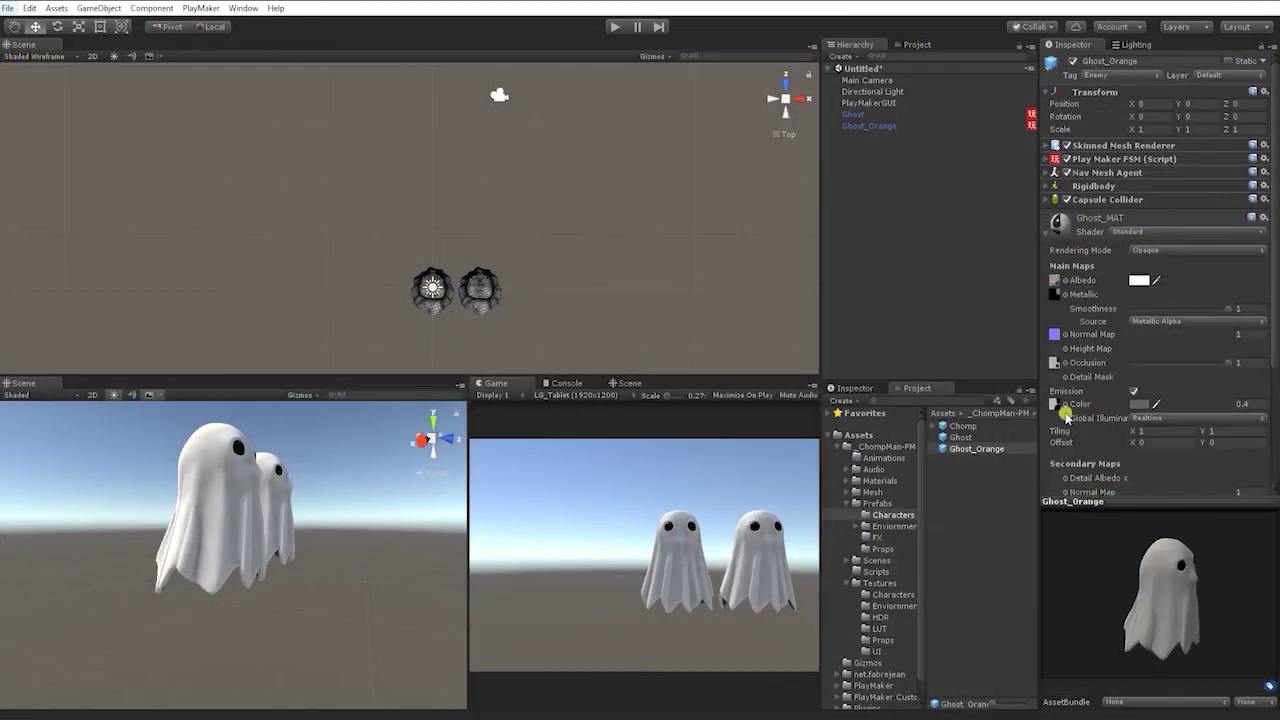
# Switch the Inspector to Debug and copy the Ghost material's _EmissionMap texture name from Tex Envs
pyautogui.moveTo(1038, 377); pyautogui.dragTo(1008, 374)
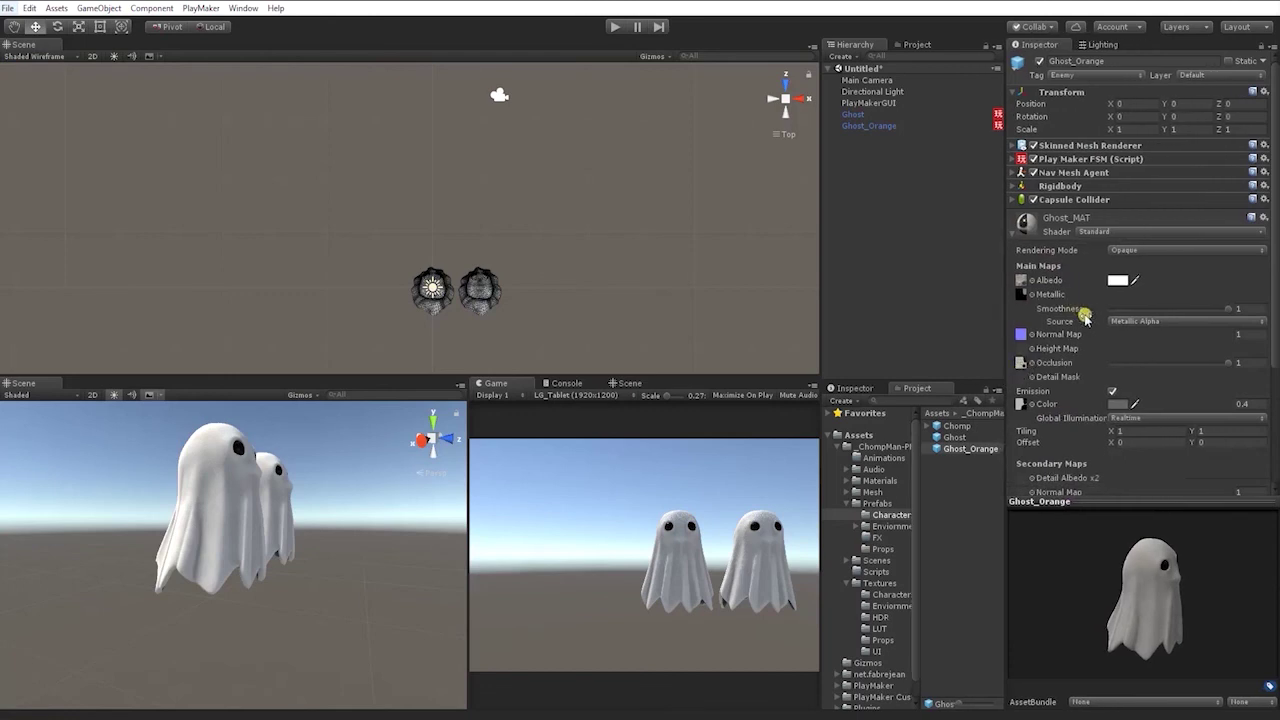
pyautogui.scroll(-3, 1095, 256)
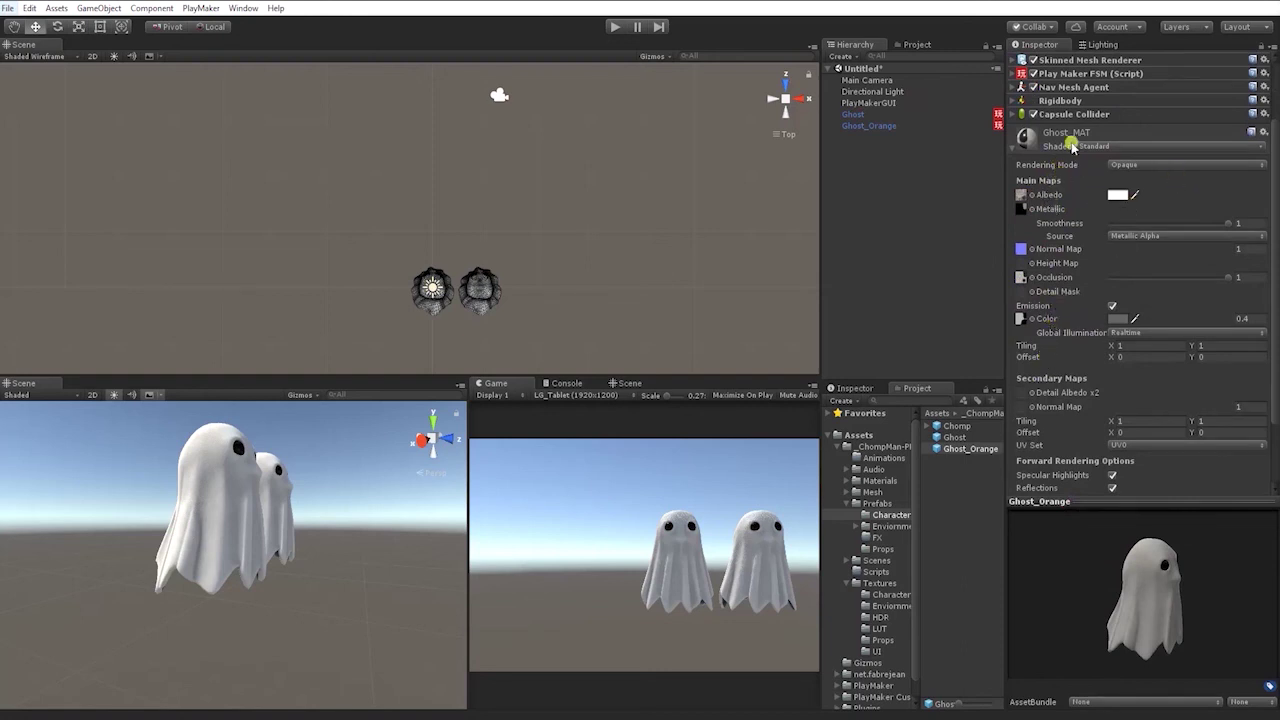
pyautogui.scroll(3, 1143, 176)
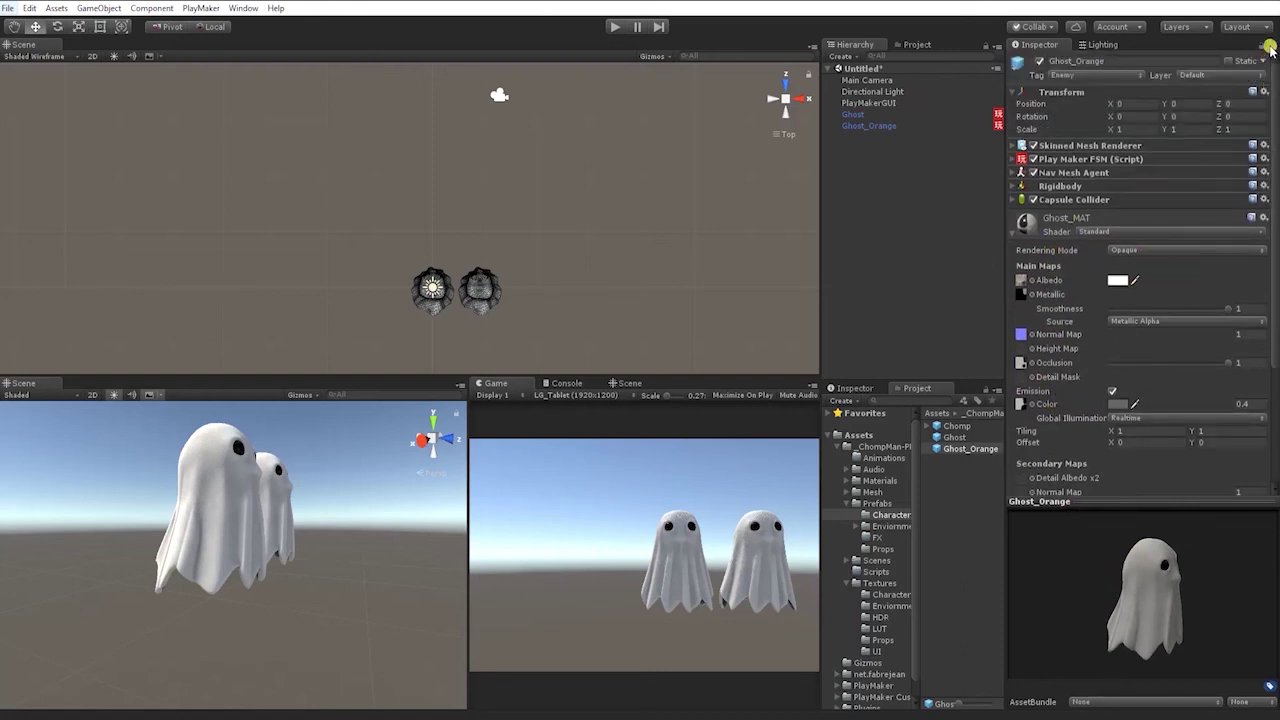
pyautogui.click(1271, 49)
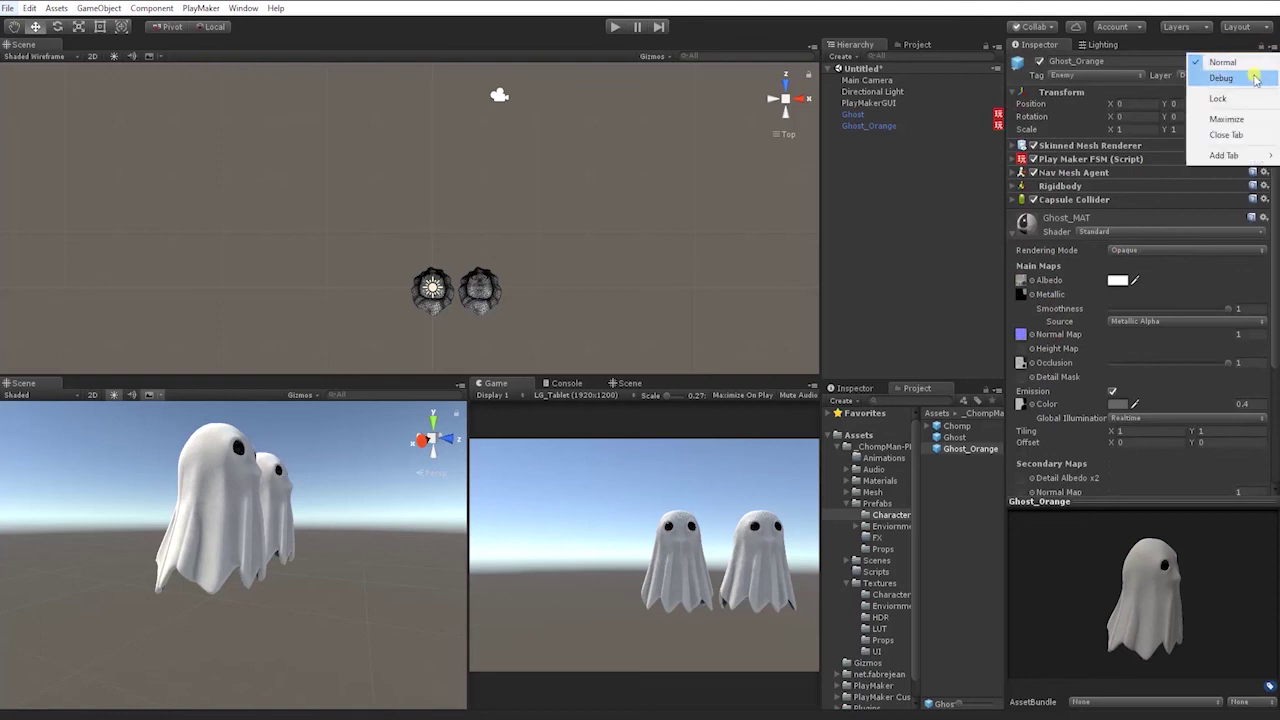
pyautogui.click(1248, 79)
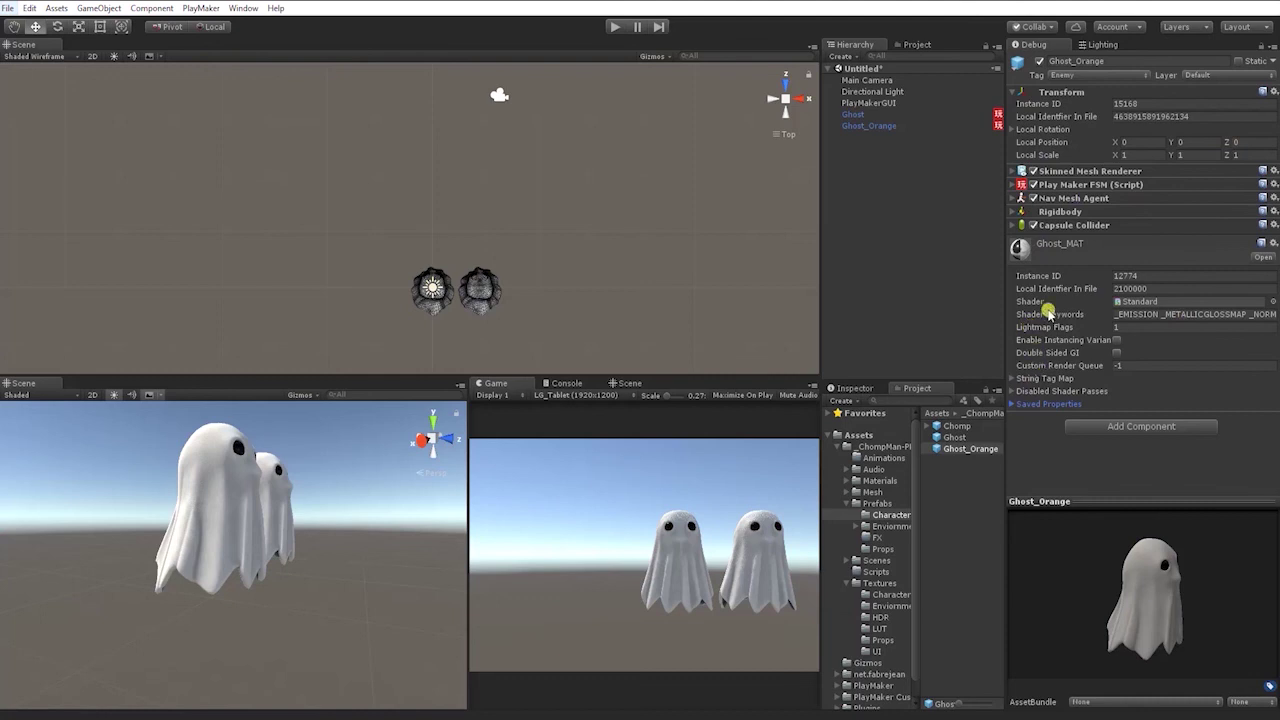
pyautogui.click(1012, 405)
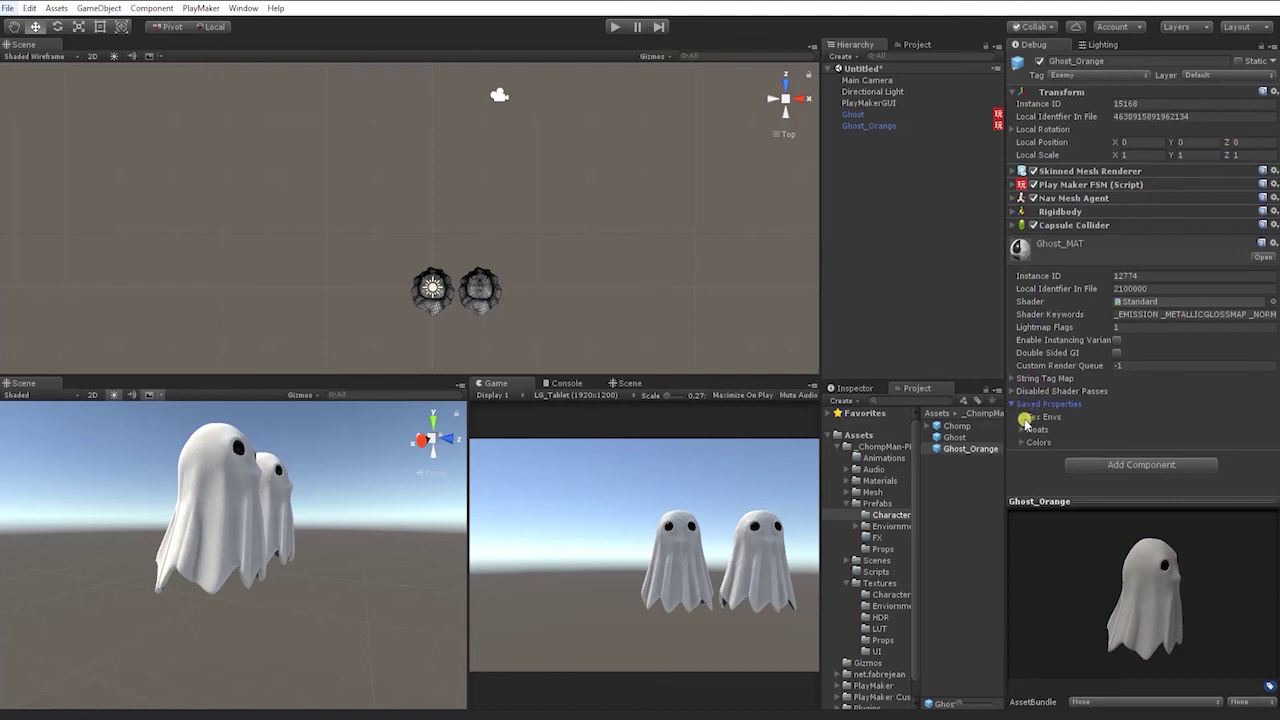
pyautogui.click(1022, 419)
pyautogui.scroll(-3, 1024, 400)
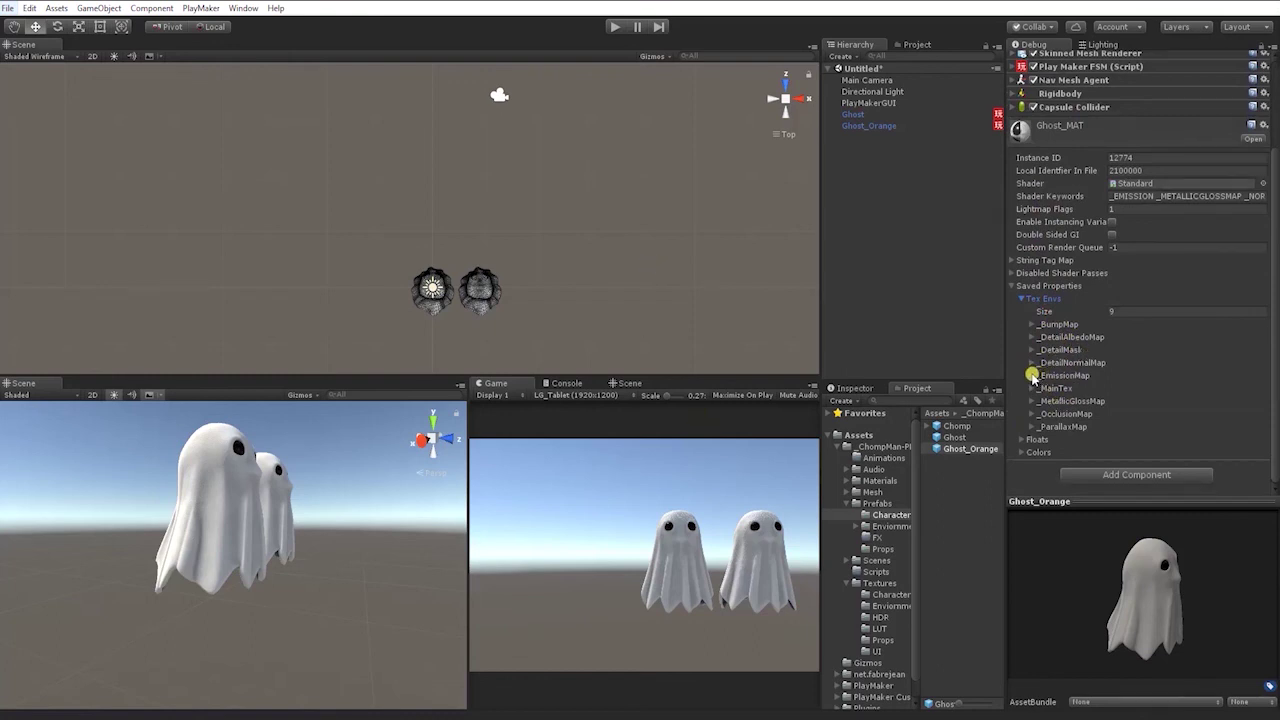
pyautogui.click(1032, 377)
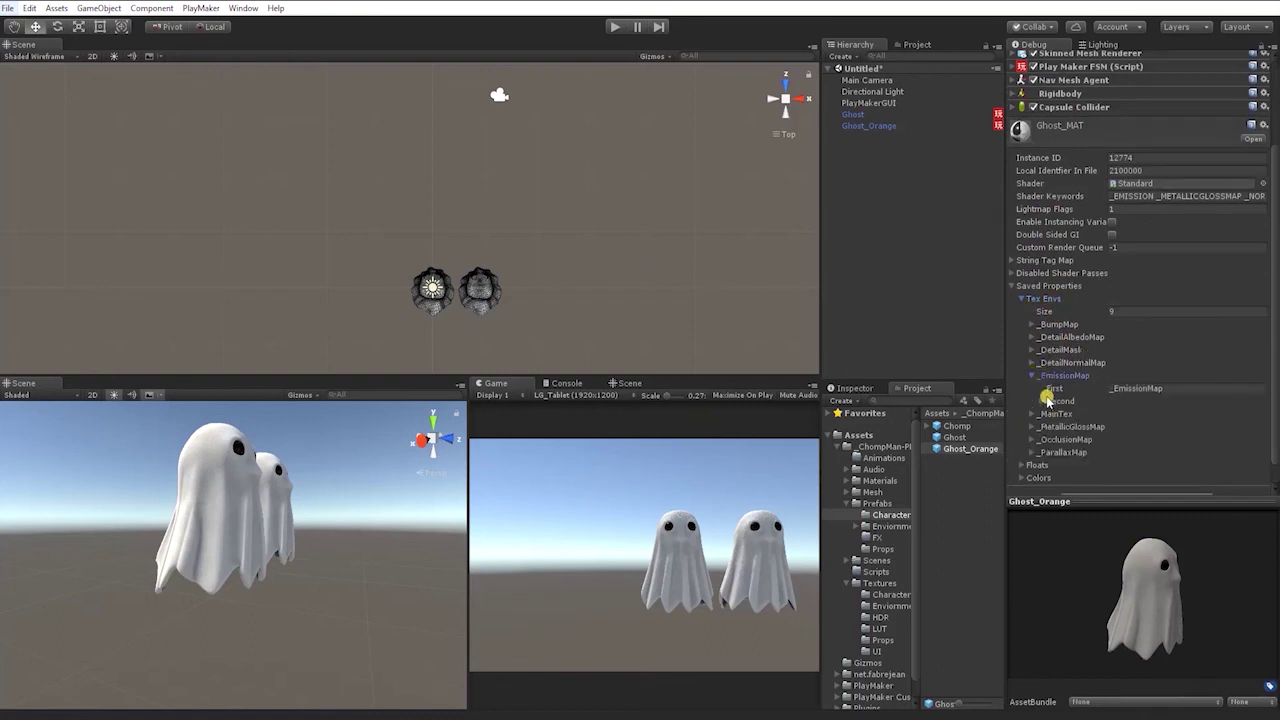
pyautogui.click(1186, 389)
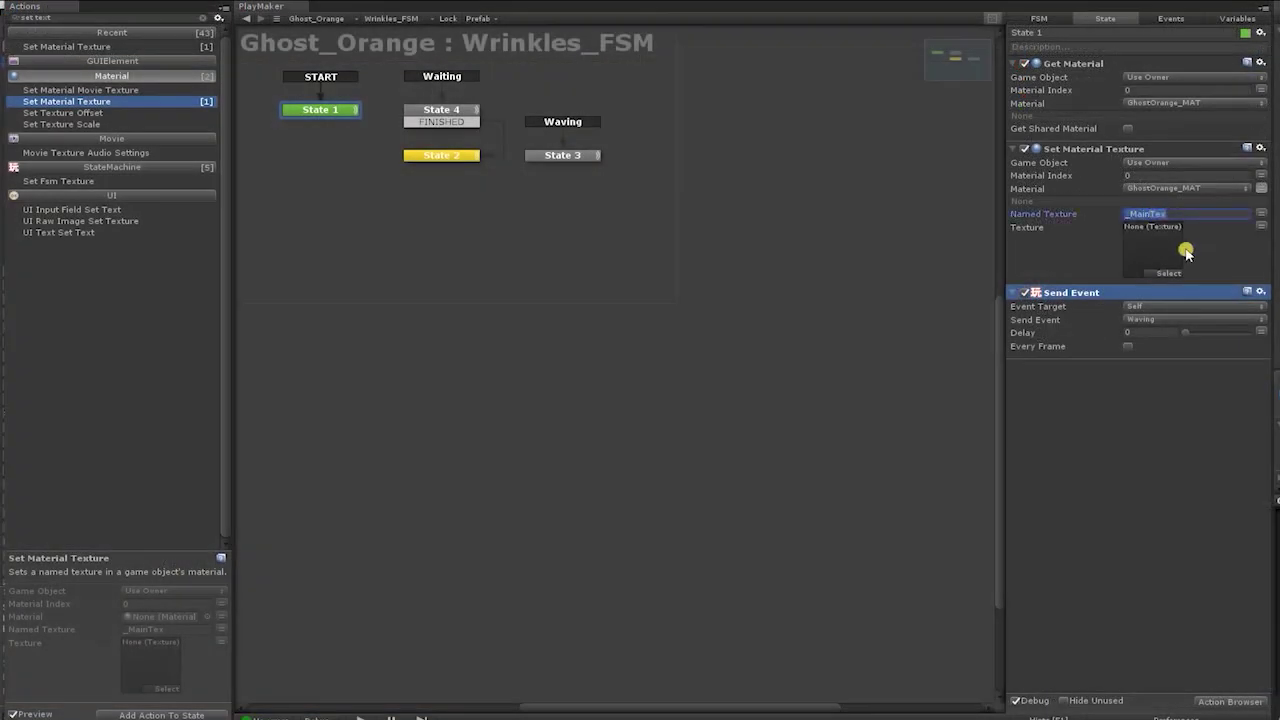
# Set Named Texture to _EmissionMap and assign the orange emission texture, with the Inspector back in Normal
pyautogui.write('_EmissionMap')
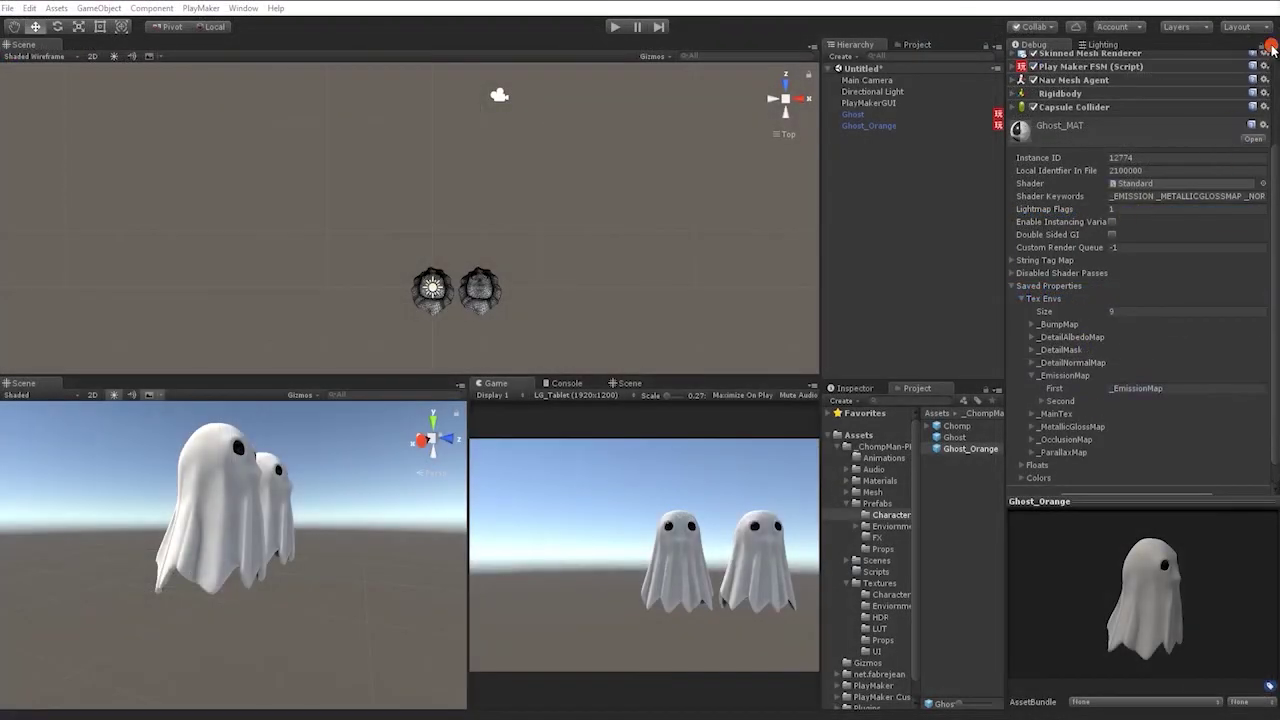
pyautogui.click(1270, 47)
pyautogui.click(1224, 62)
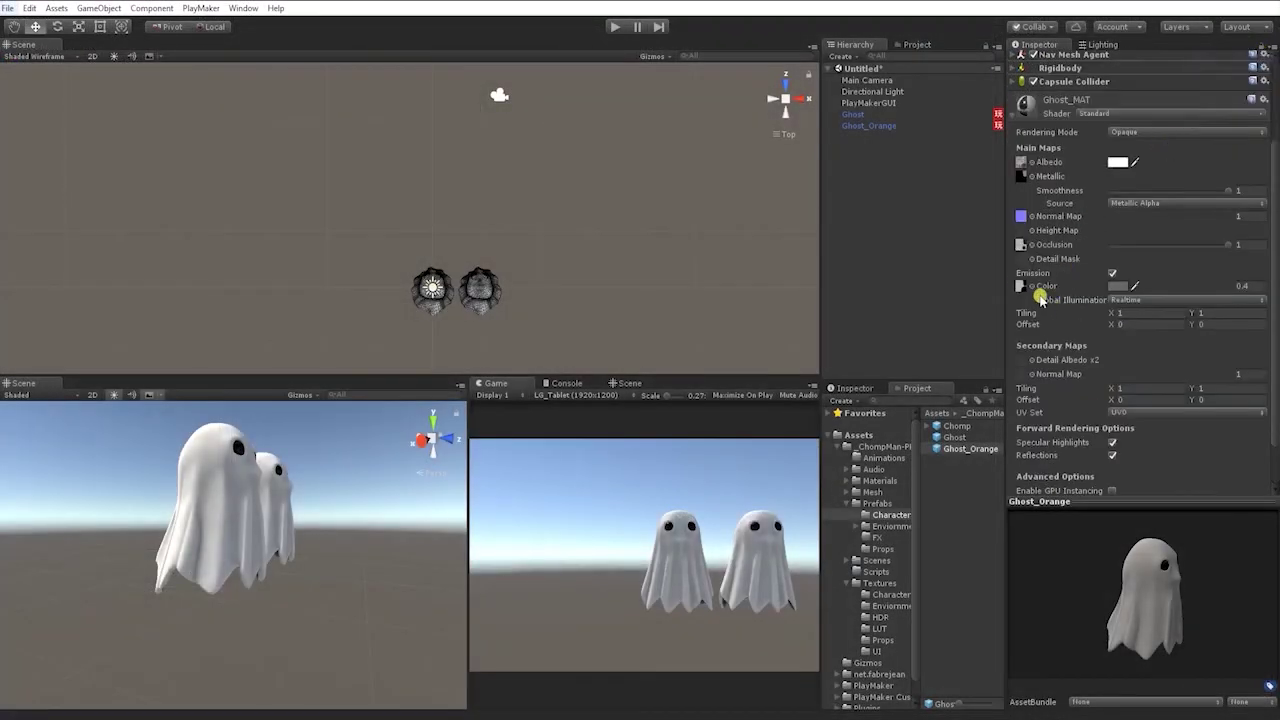
pyautogui.click(1021, 287)
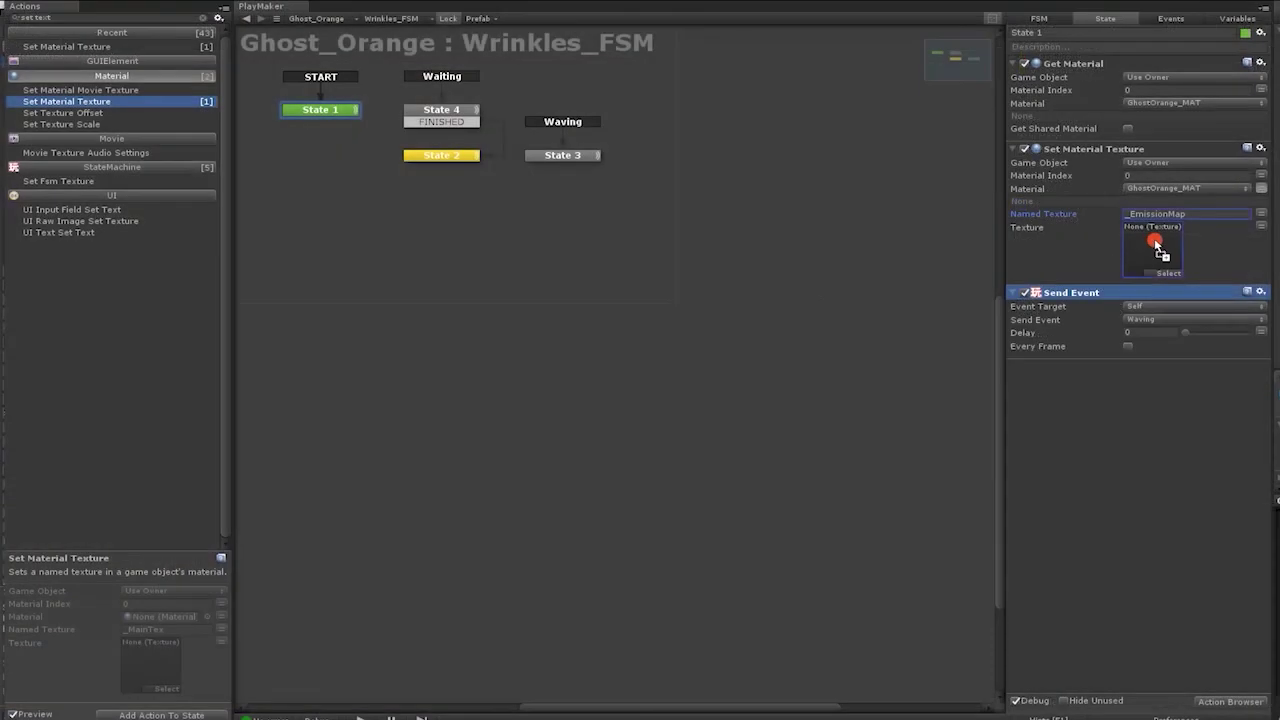
pyautogui.moveTo(1157, 245); pyautogui.dragTo(1157, 246)
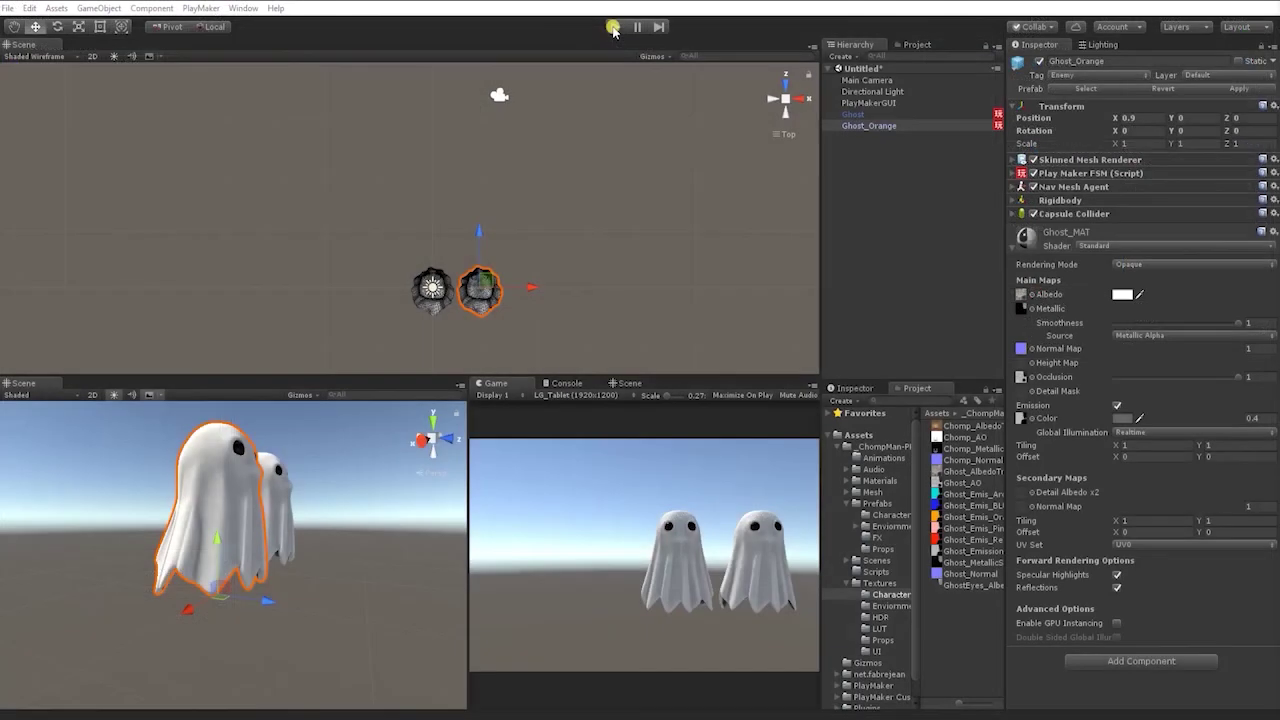
# Play the scene to confirm Ghost_Orange turns orange, then stop
pyautogui.click(613, 27)
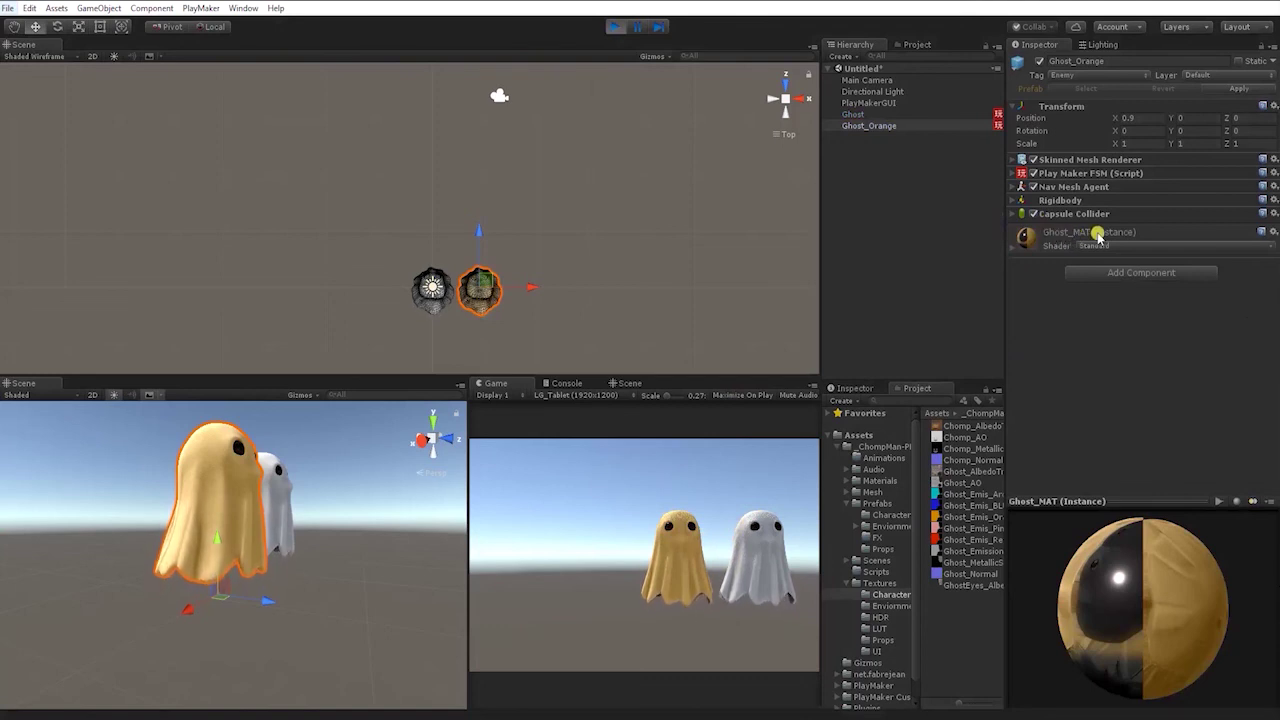
pyautogui.click(1014, 250)
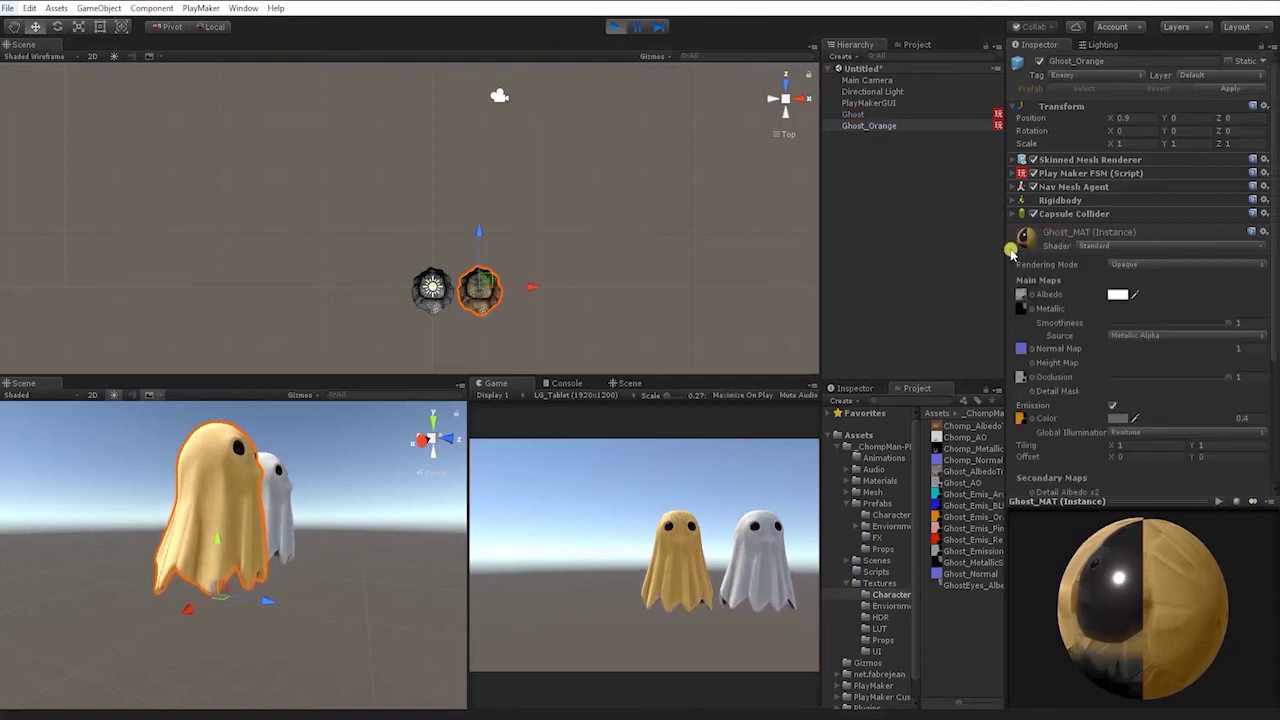
pyautogui.click(434, 298)
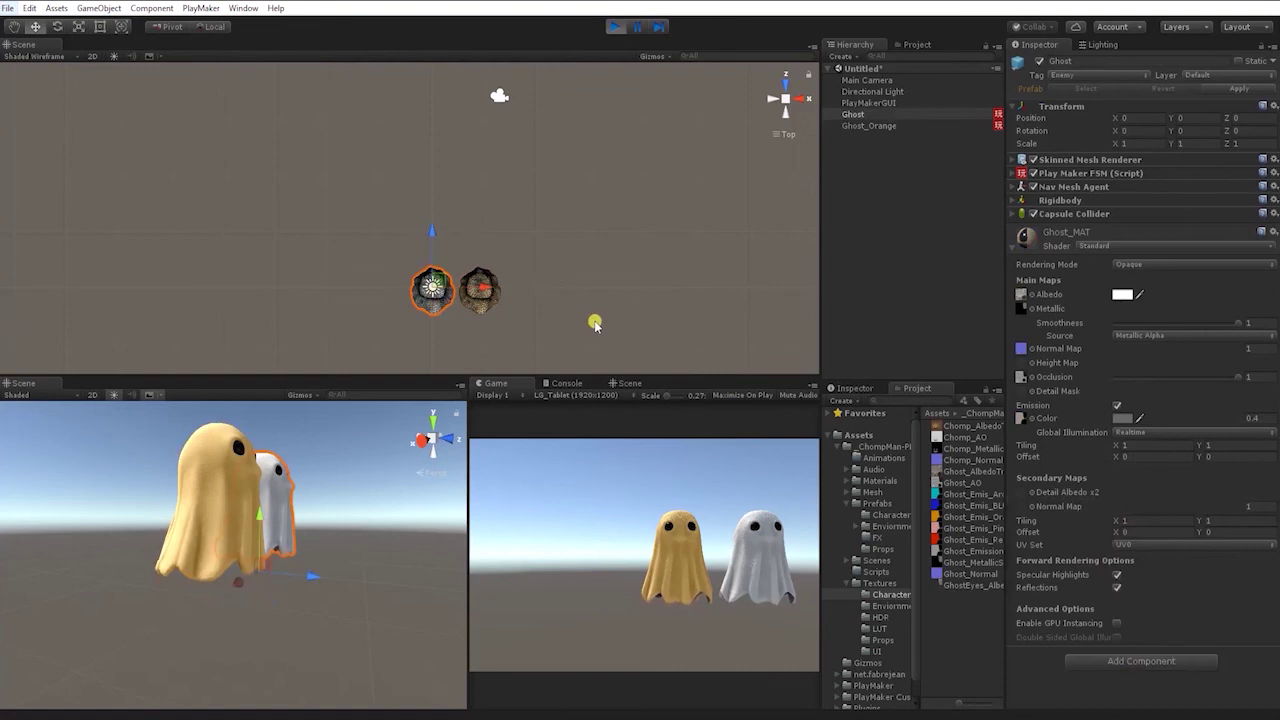
pyautogui.click(615, 27)
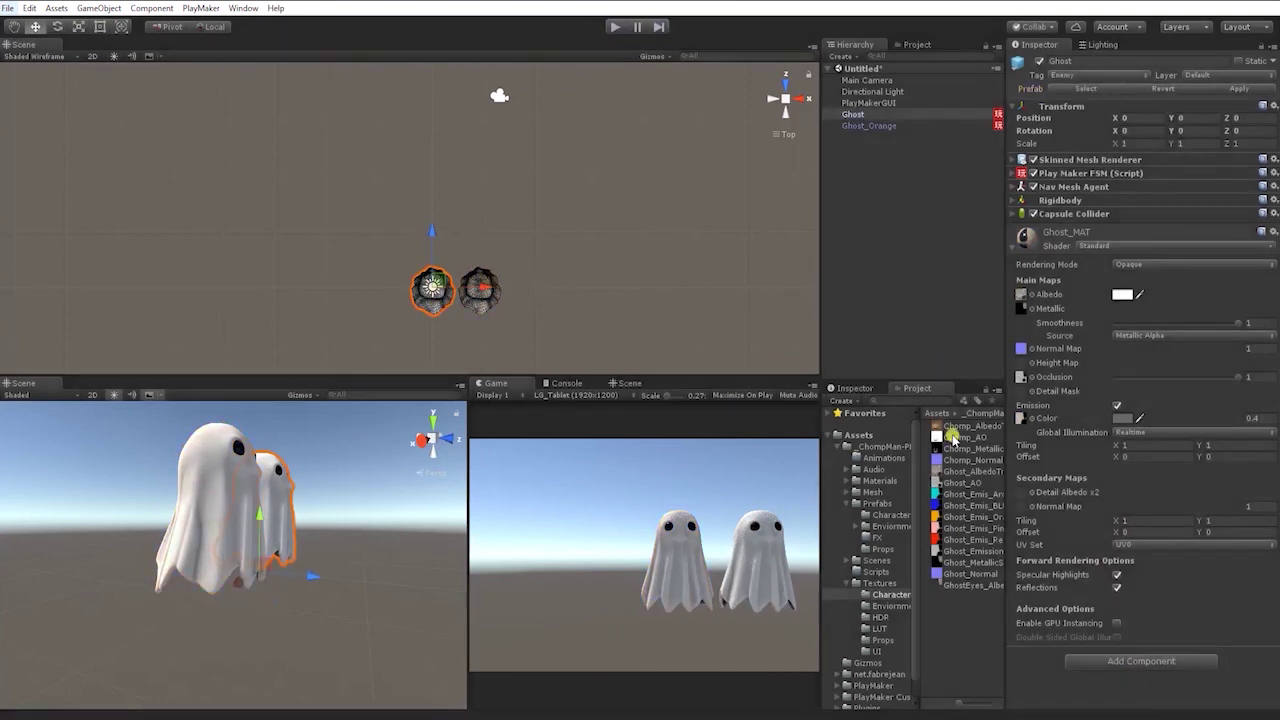
# Duplicate the Ghost_Orange prefab three times as Ghost_Red, Ghost_Pink and Ghost_LitBlue
pyautogui.click(886, 514)
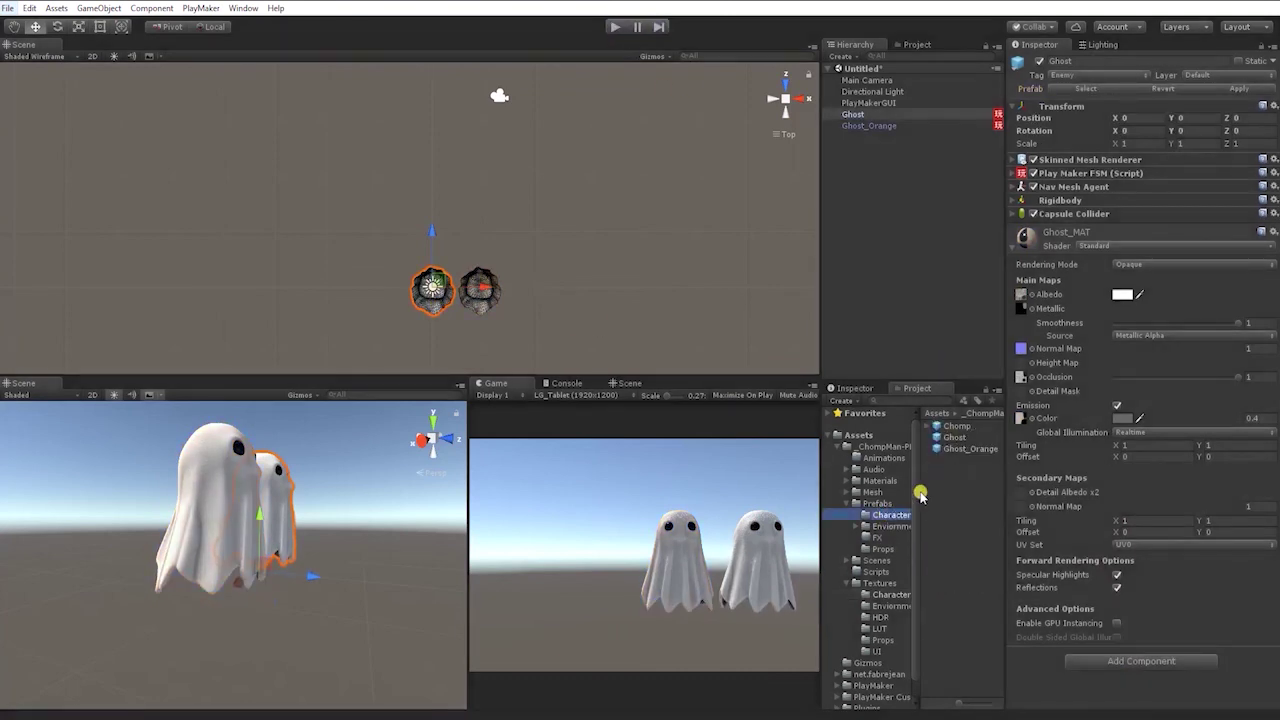
pyautogui.click(958, 450)
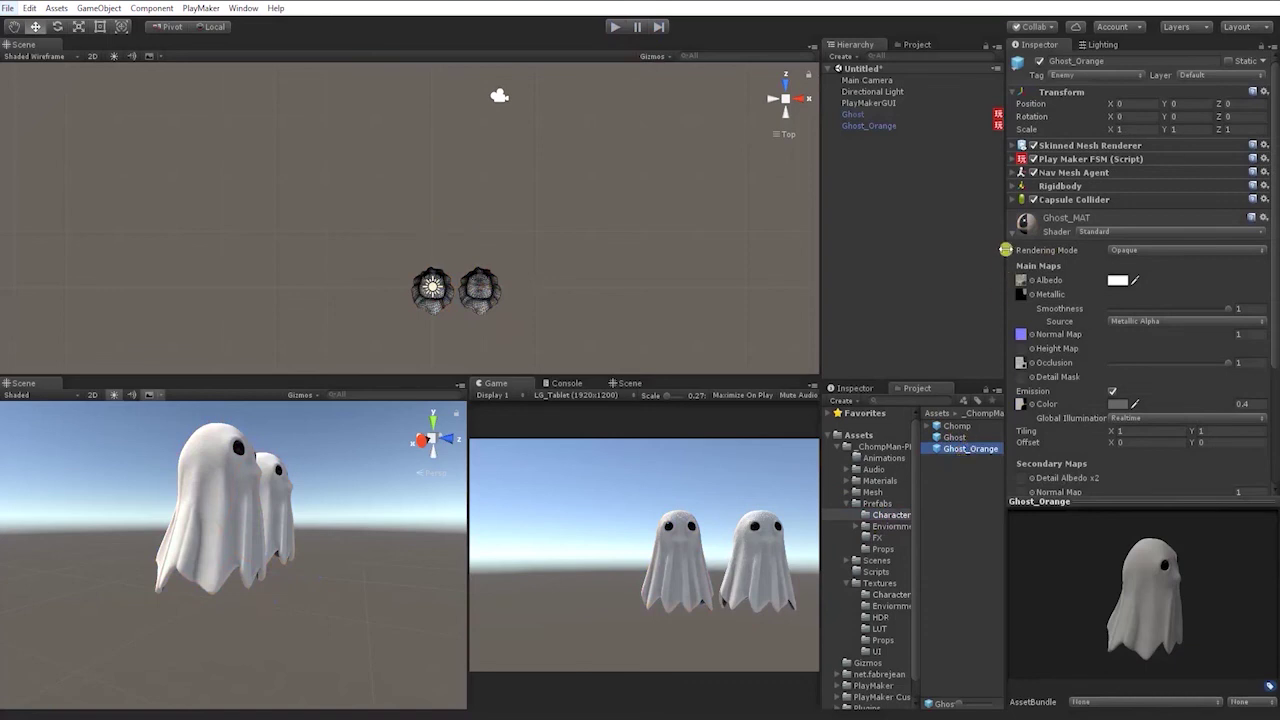
pyautogui.click(1011, 231)
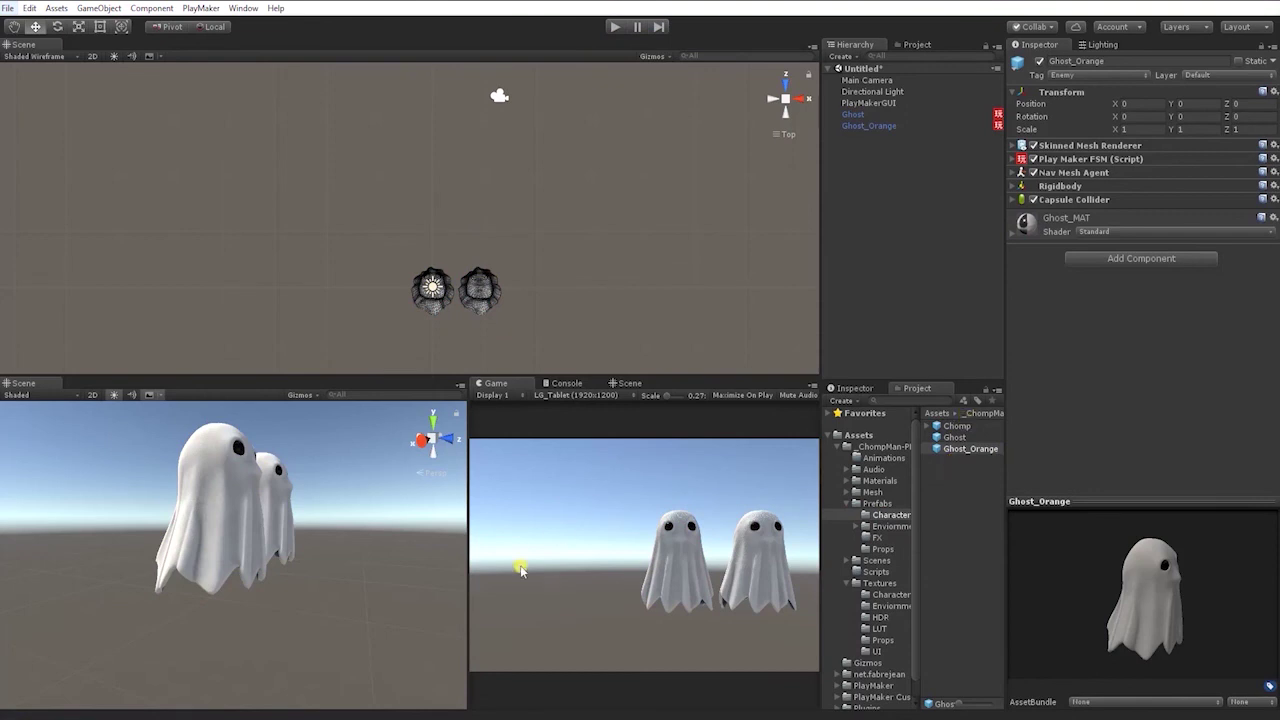
pyautogui.click(935, 450)
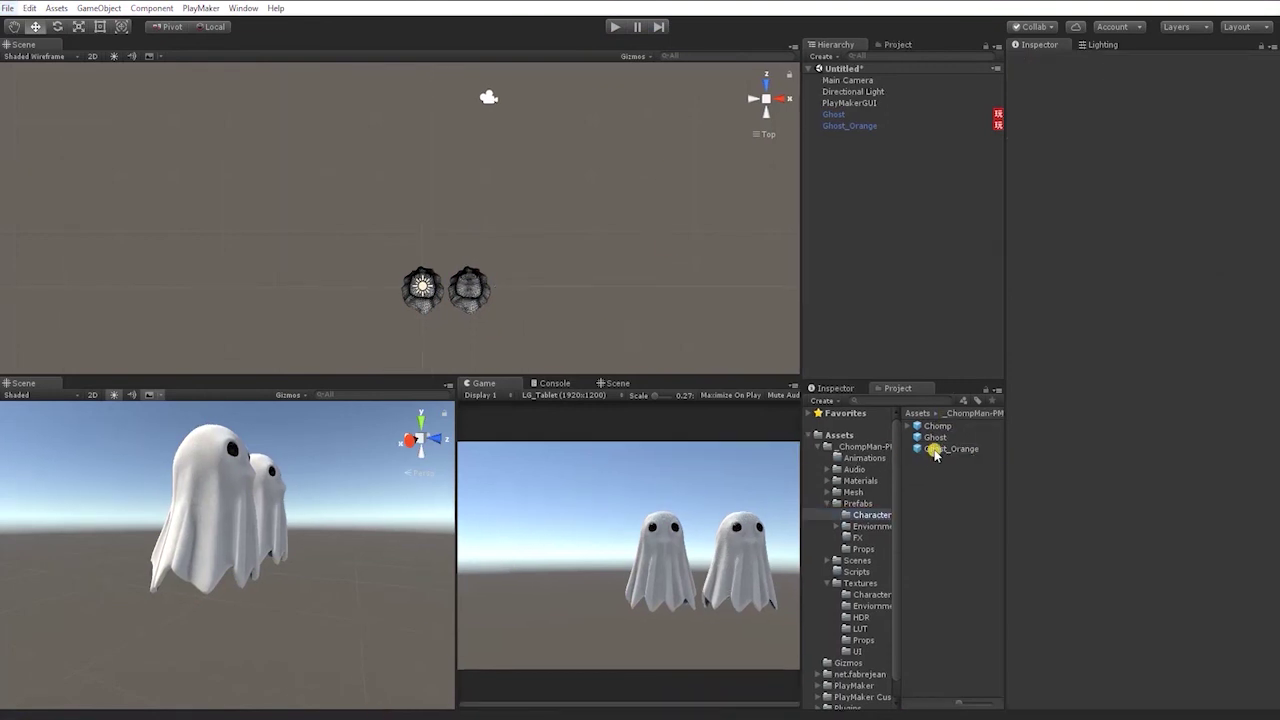
pyautogui.hotkey('ctrl', 'd')
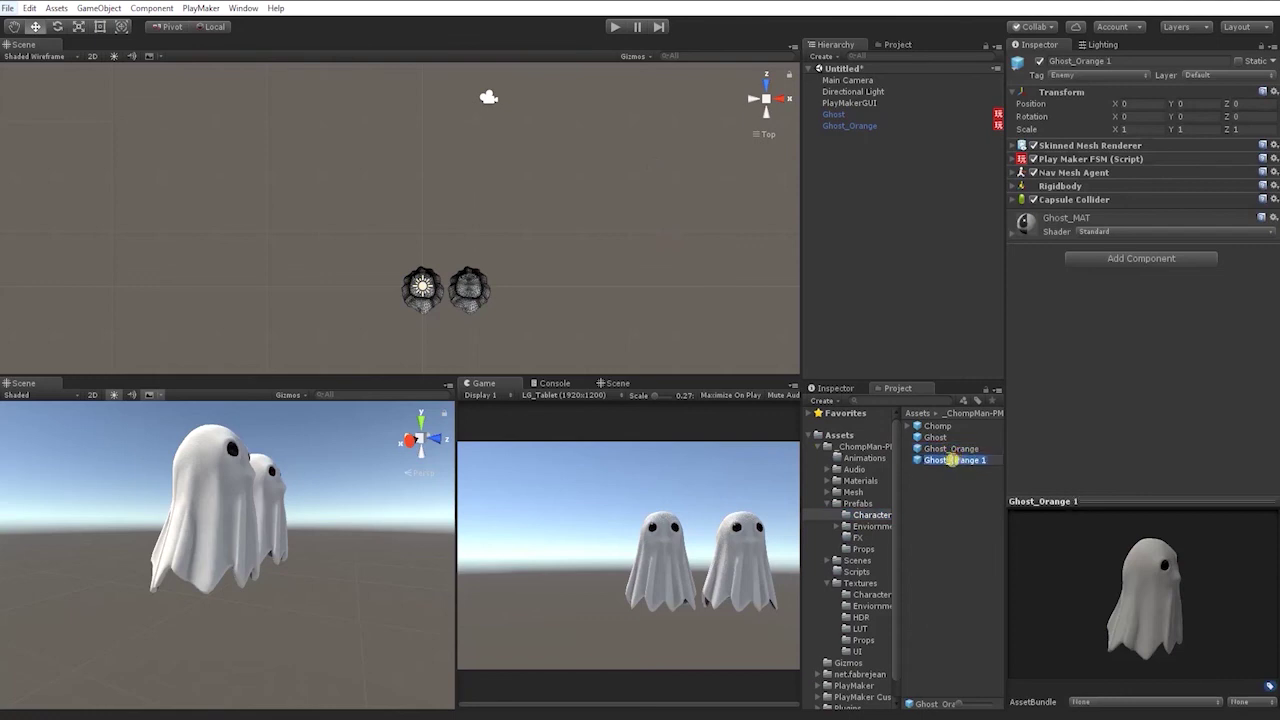
pyautogui.press('Return')
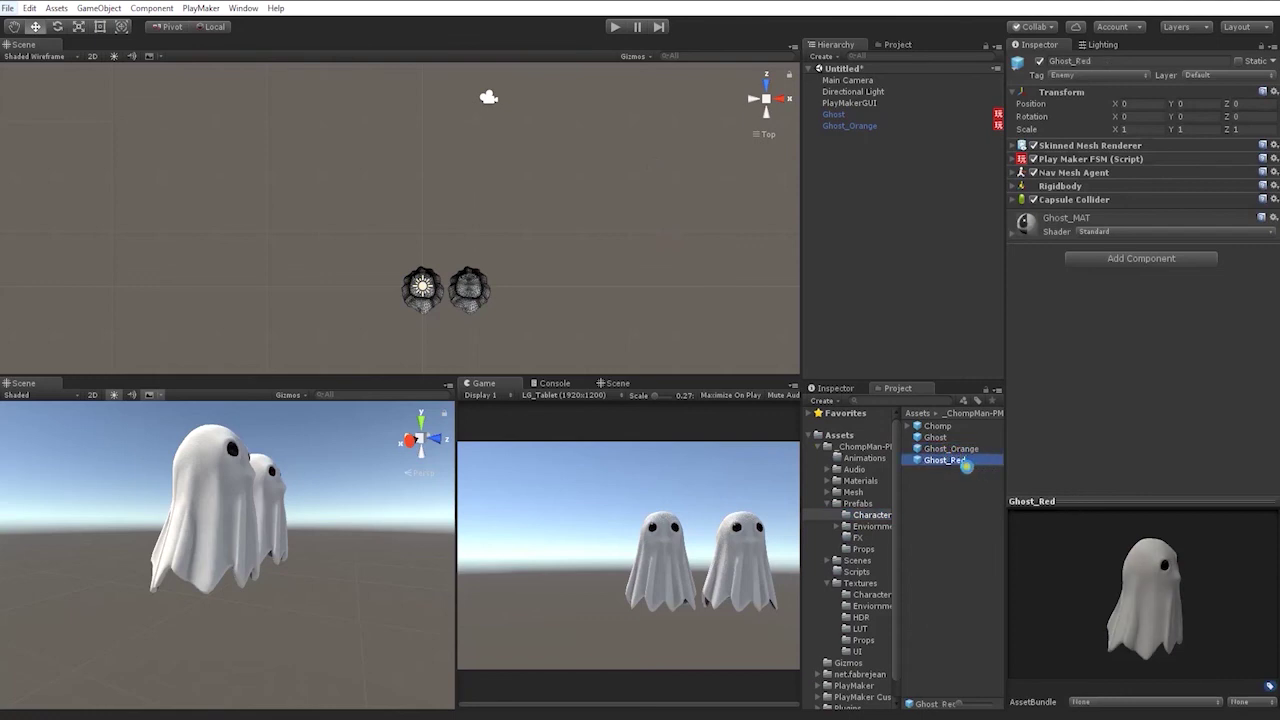
pyautogui.hotkey('ctrl', 'd')
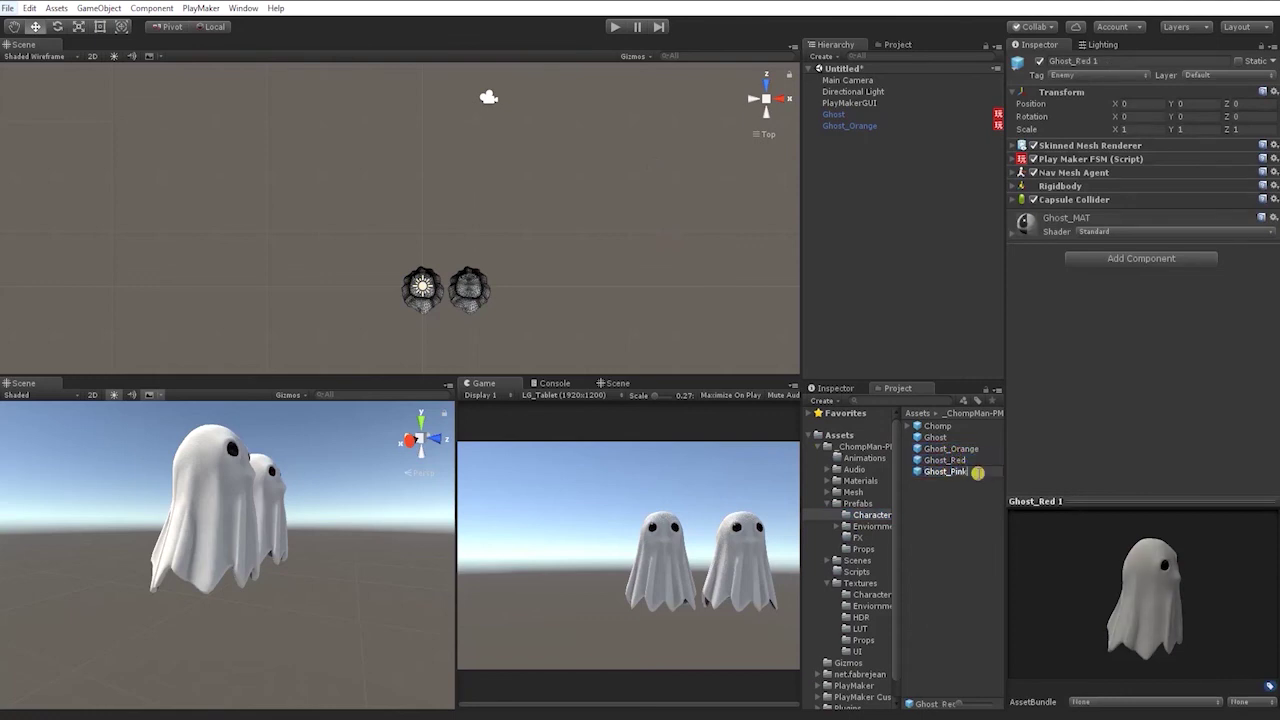
pyautogui.press('Return')
pyautogui.hotkey('ctrl', 'd')
pyautogui.press('Return')
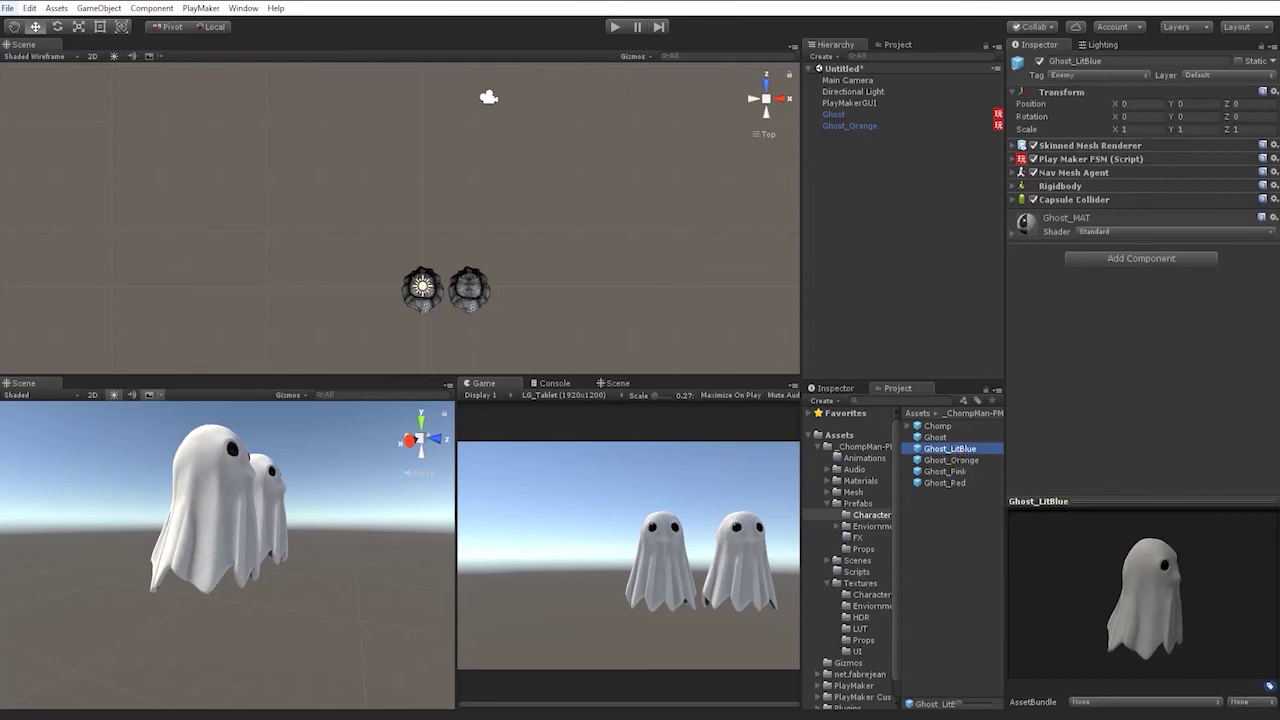
pyautogui.click(870, 594)
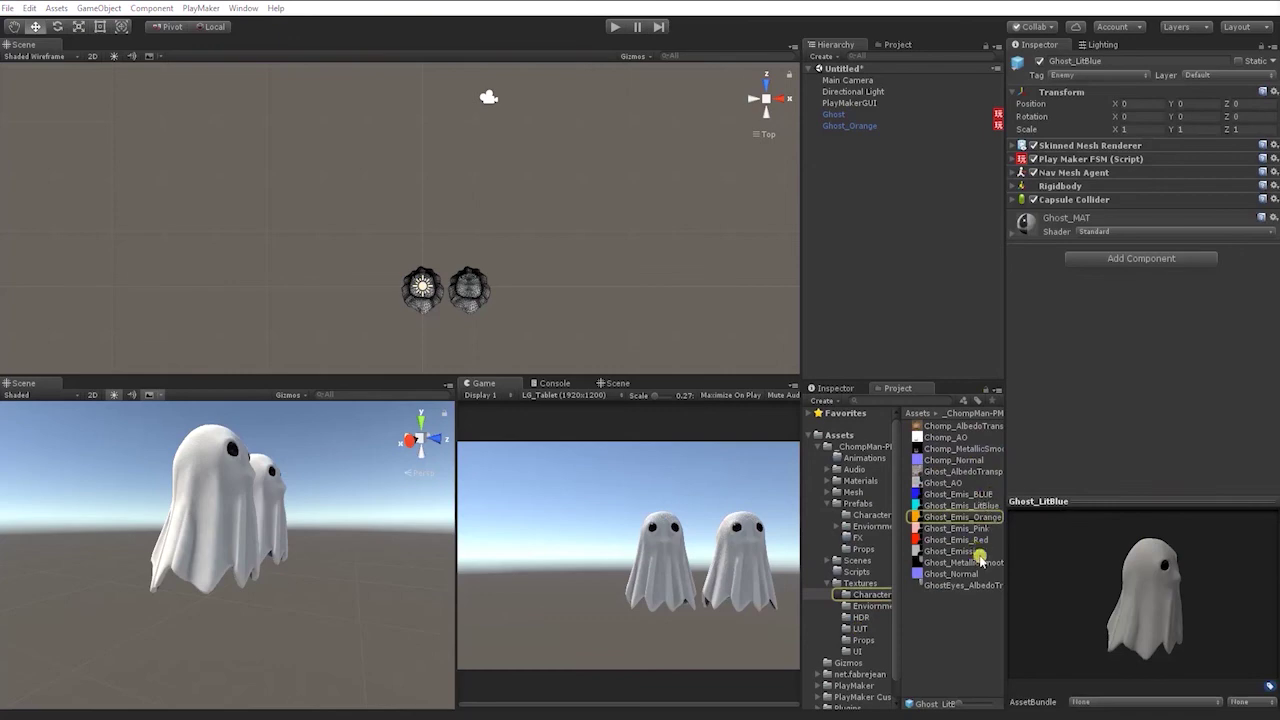
# Give the light-blue ghost its blue emission texture and rename its variable to GhostLitBlue_MAT
pyautogui.click(965, 505)
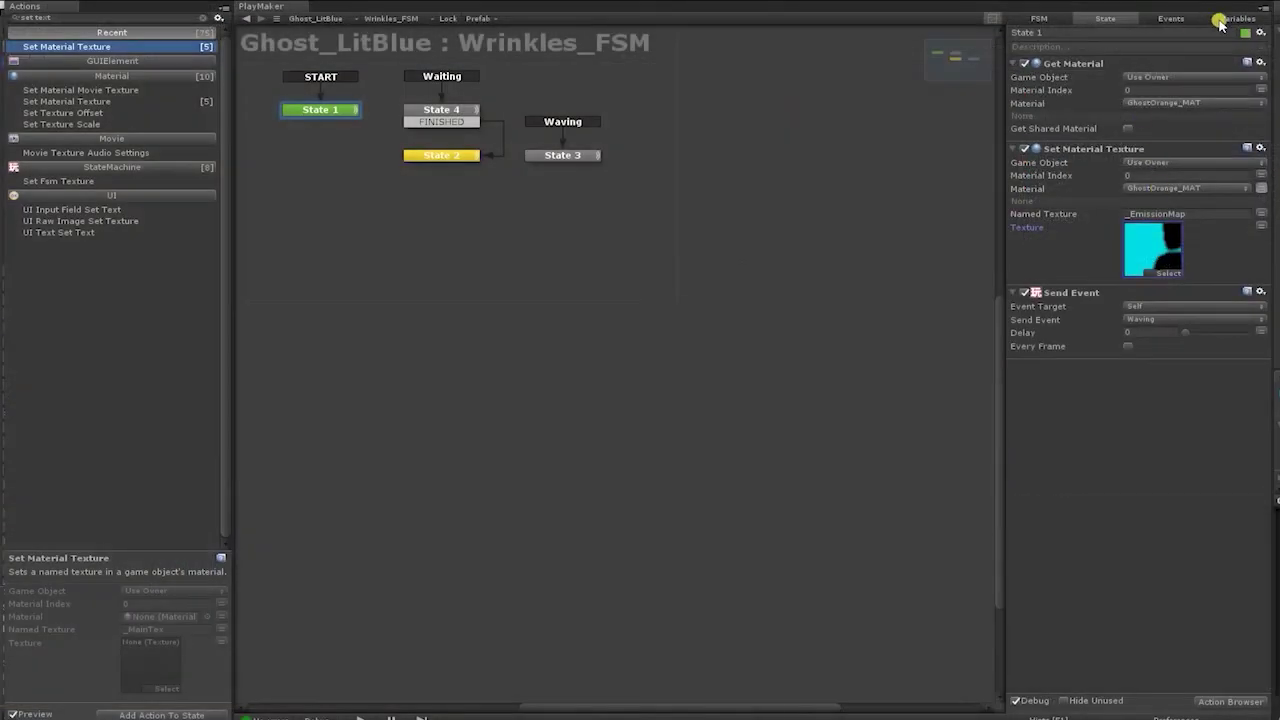
pyautogui.click(1225, 19)
pyautogui.click(1174, 19)
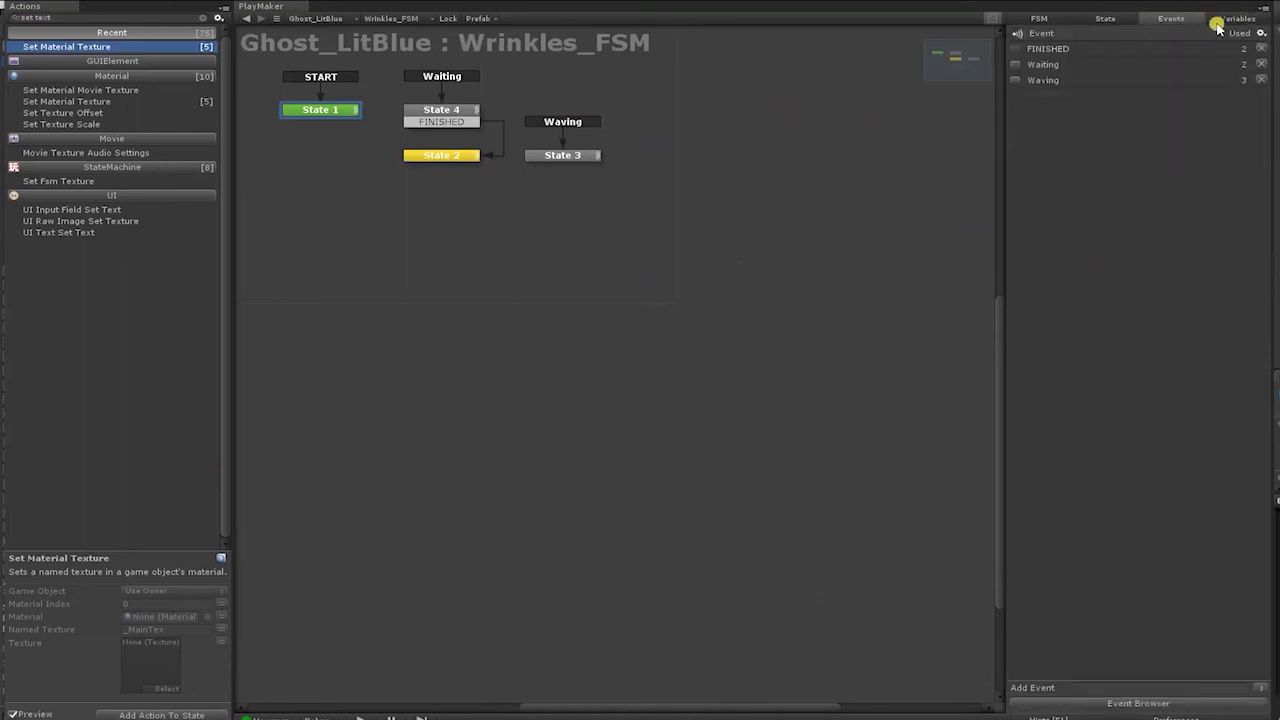
pyautogui.click(1219, 22)
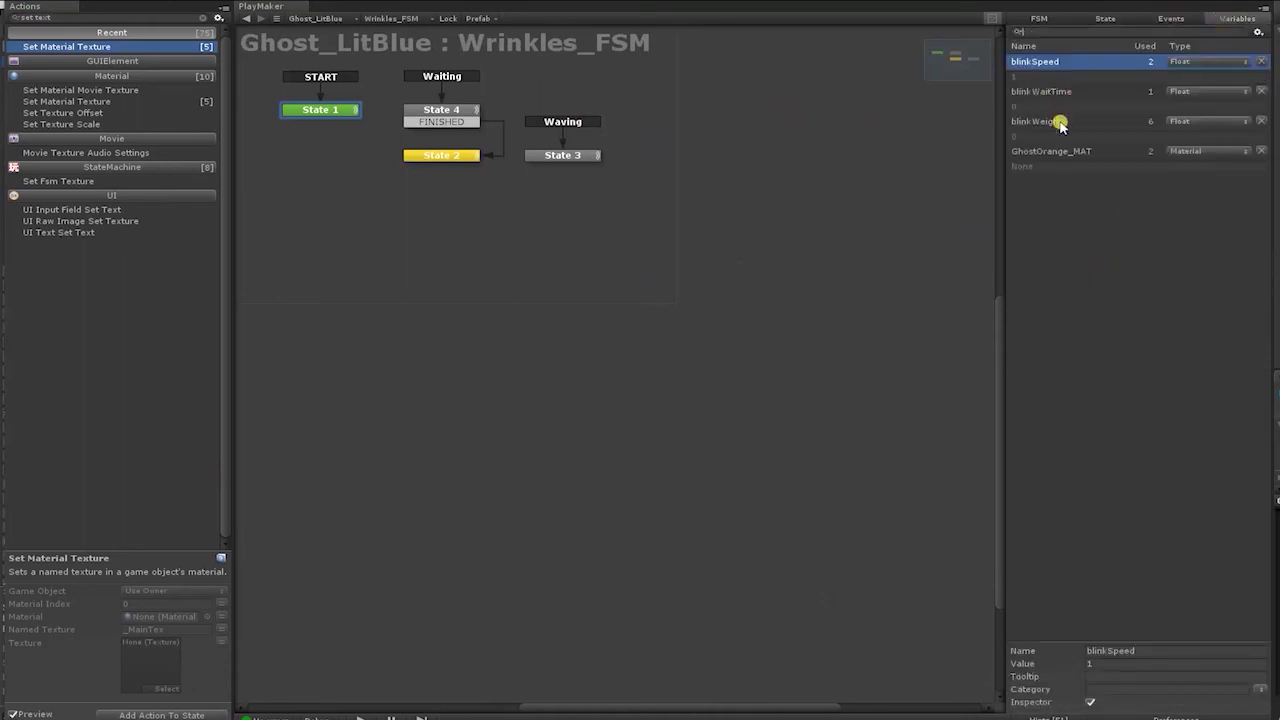
pyautogui.click(1053, 151)
pyautogui.click(1097, 651)
pyautogui.moveTo(1113, 651); pyautogui.dragTo(1140, 651)
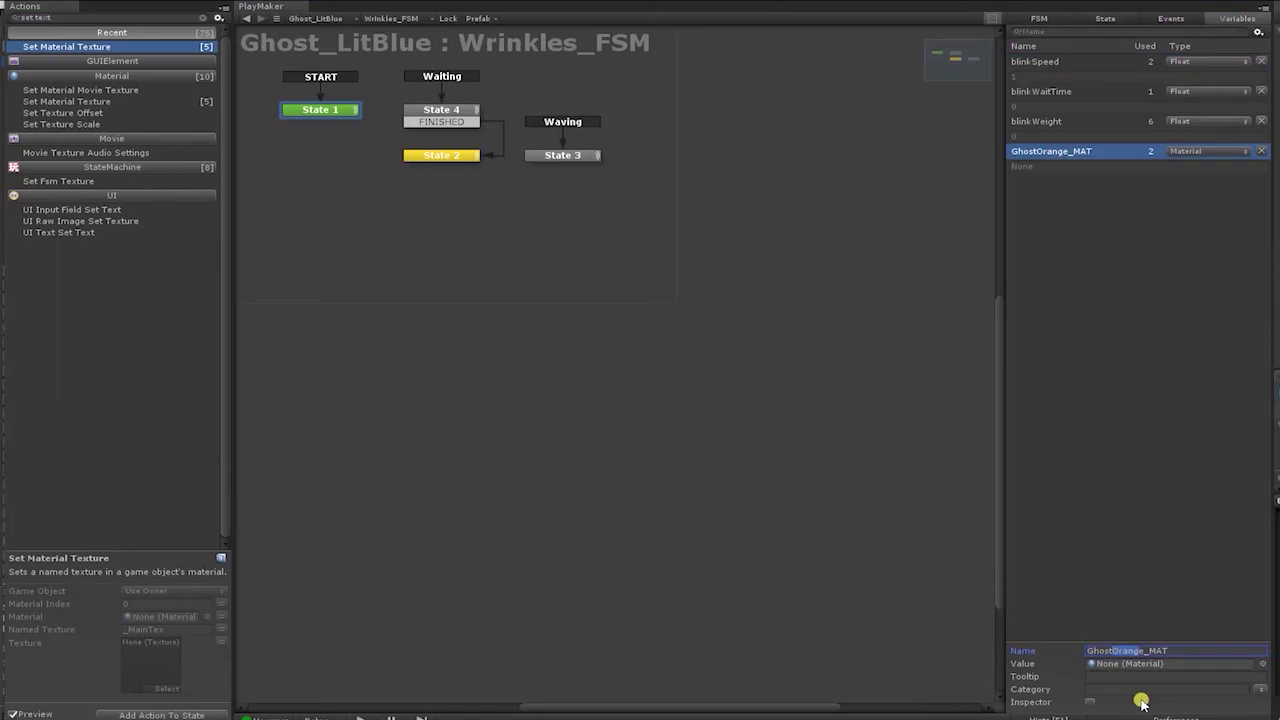
pyautogui.write('LitBlue')
pyautogui.press('Return')
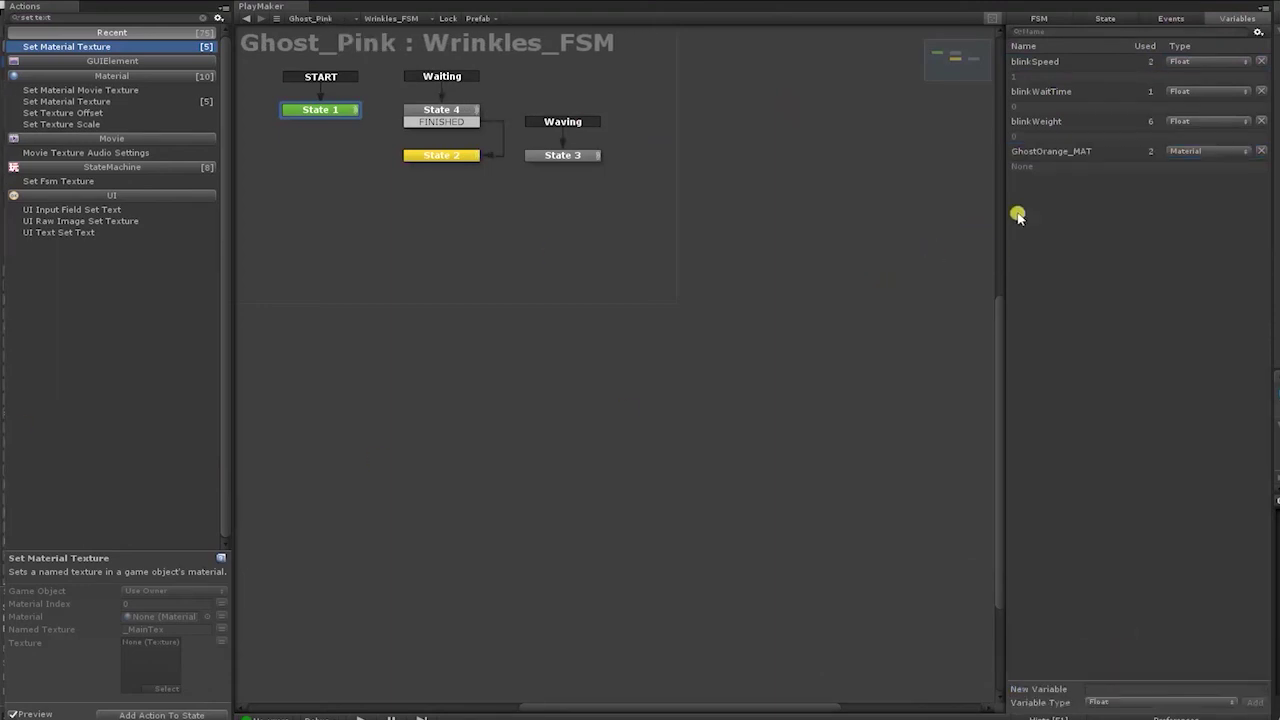
# Rename the pink ghost's variable to GhostPink_MAT and assign the pink emission texture
pyautogui.click(1062, 151)
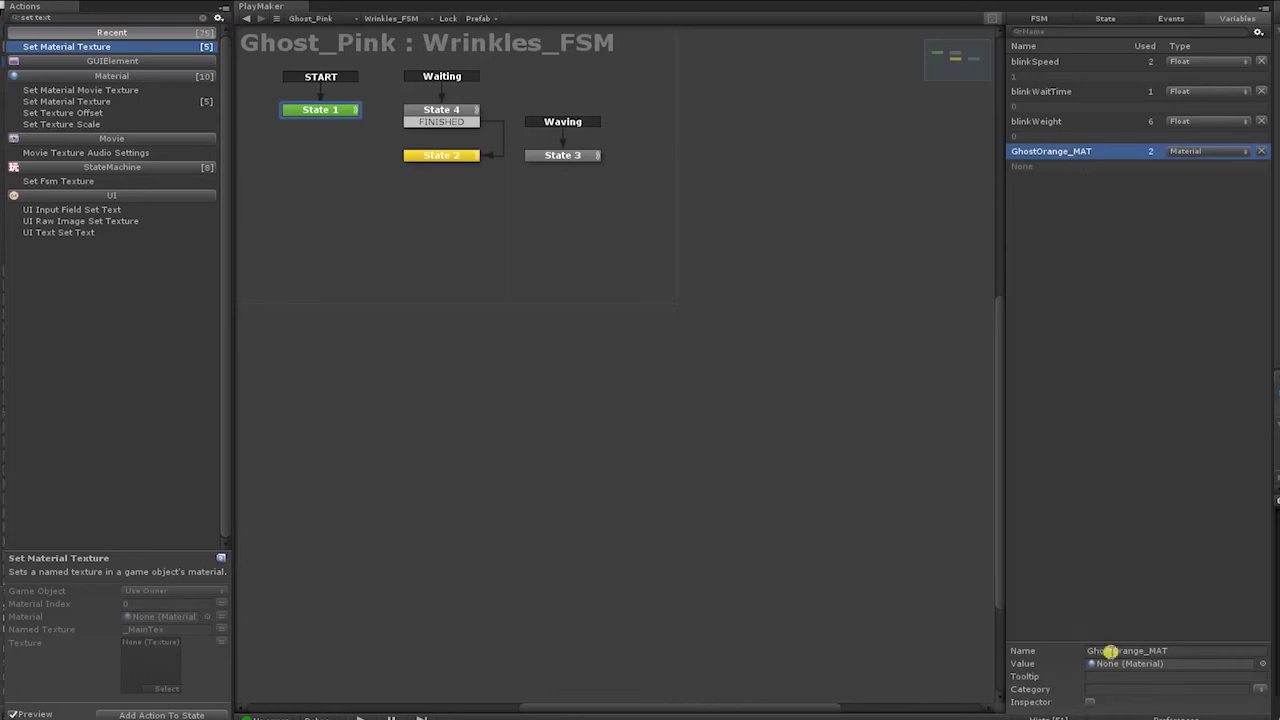
pyautogui.click(1100, 651)
pyautogui.click(1115, 651)
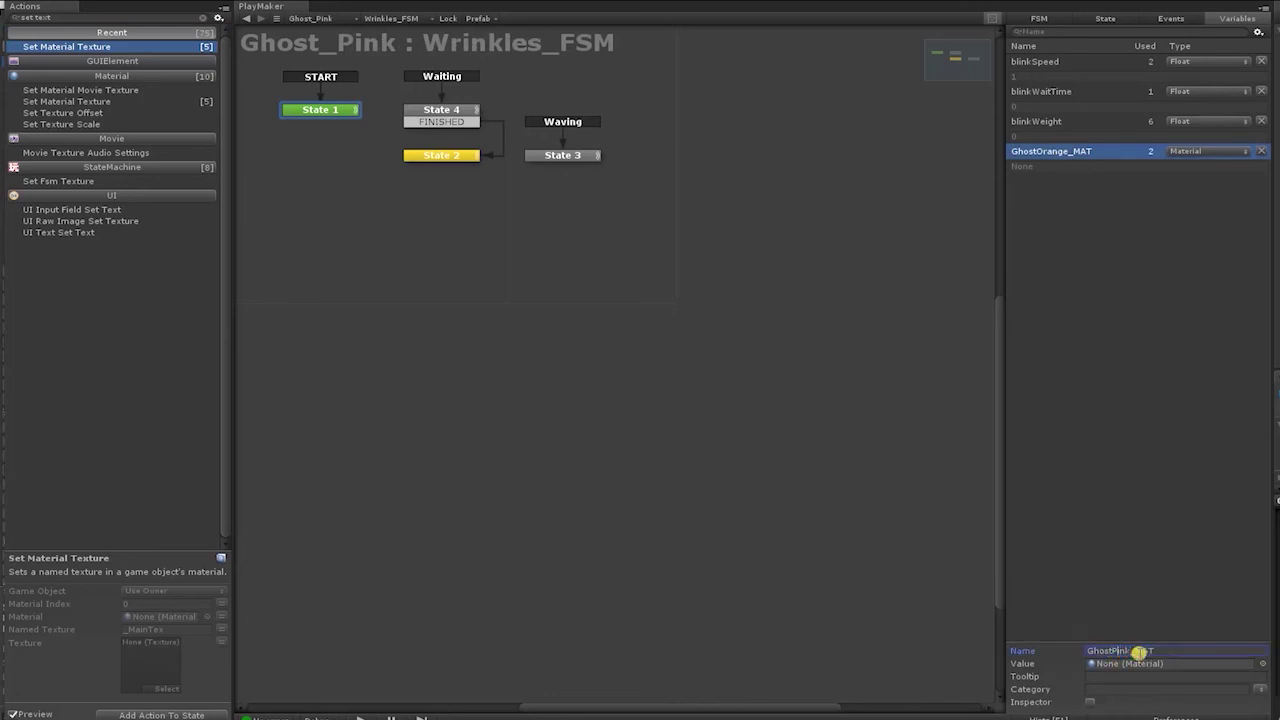
pyautogui.press('Return')
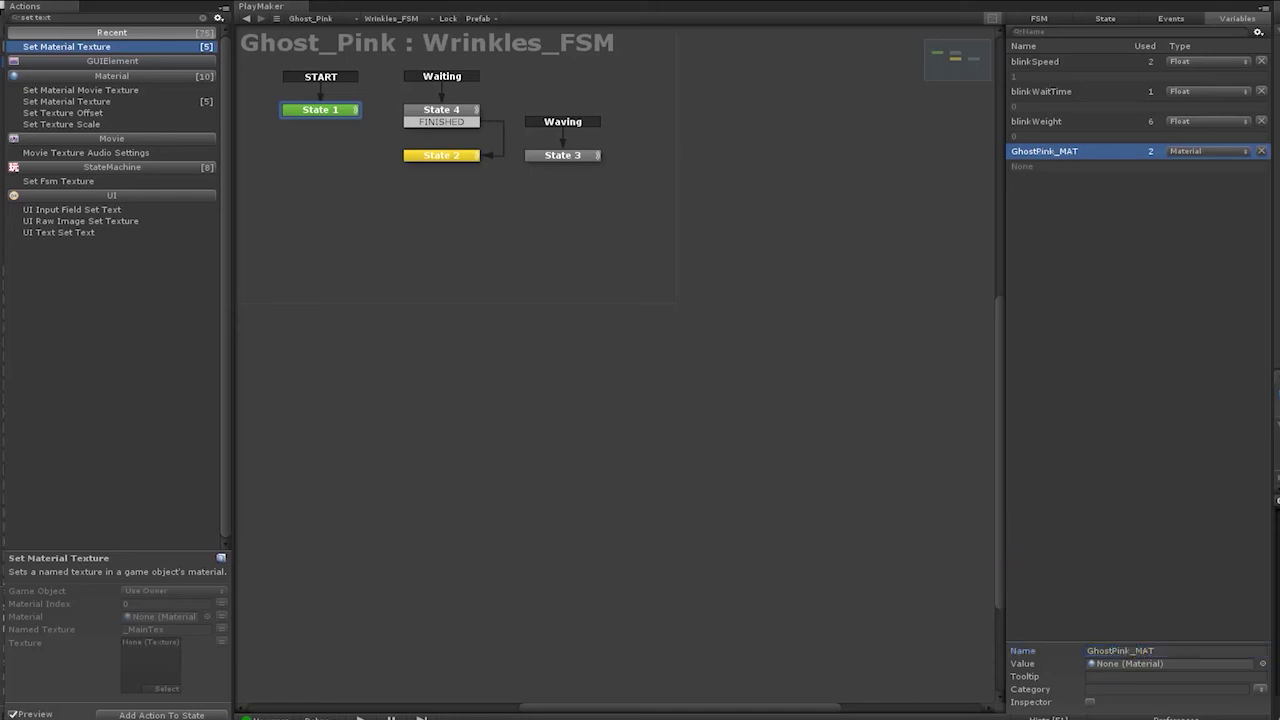
pyautogui.click(322, 110)
pyautogui.click(1138, 257)
pyautogui.click(1110, 276)
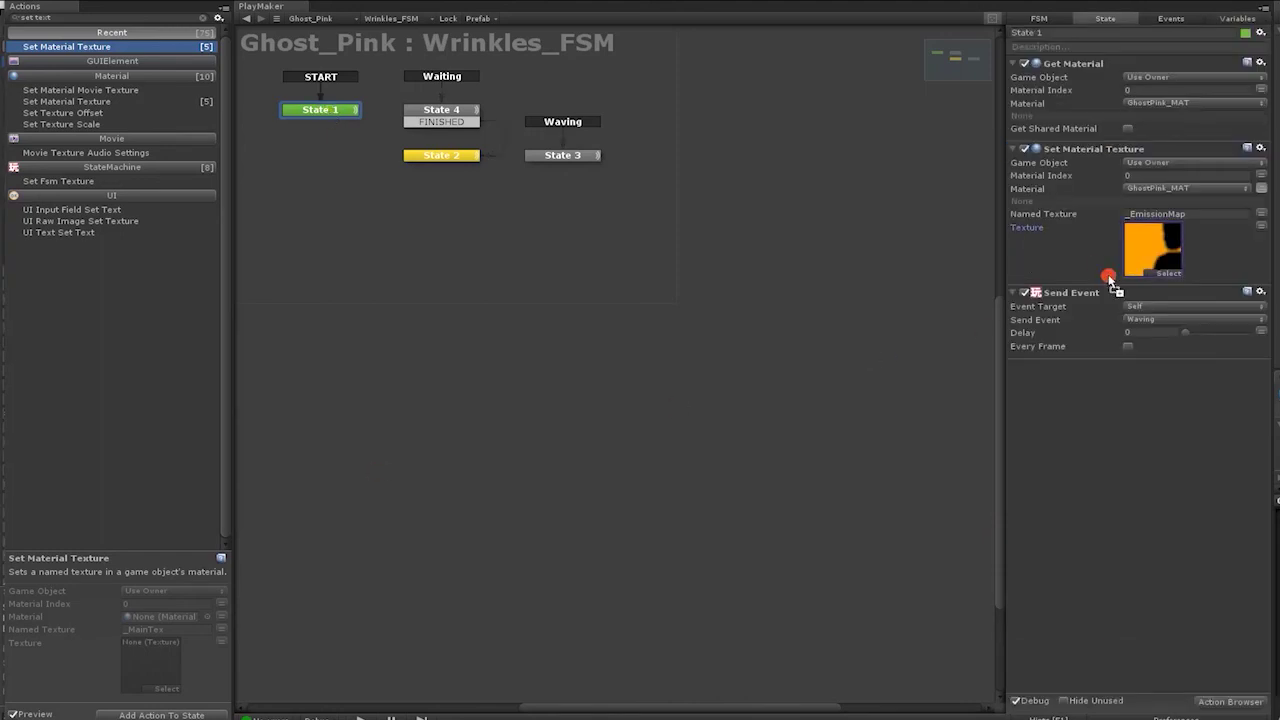
# Assign the red emission texture to the red ghost and rename its variable to GhostRed_MAT
pyautogui.click(671, 429)
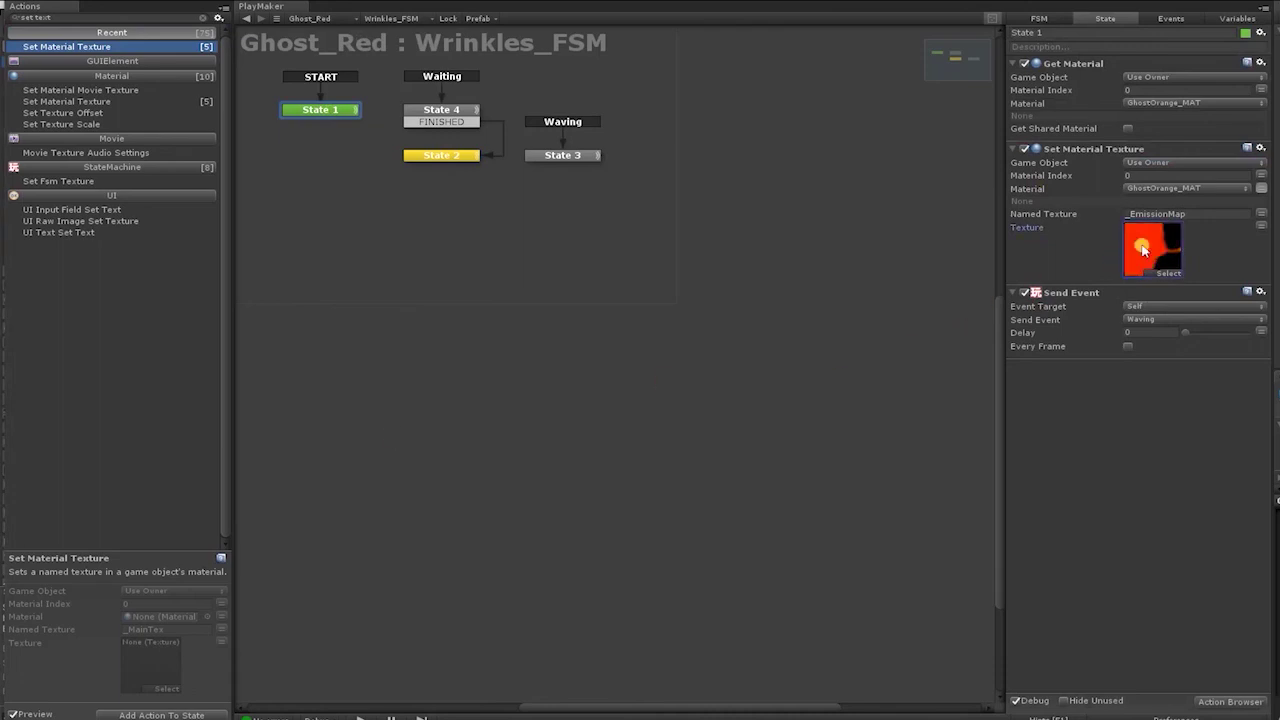
pyautogui.click(1171, 18)
pyautogui.click(1240, 19)
pyautogui.click(1079, 152)
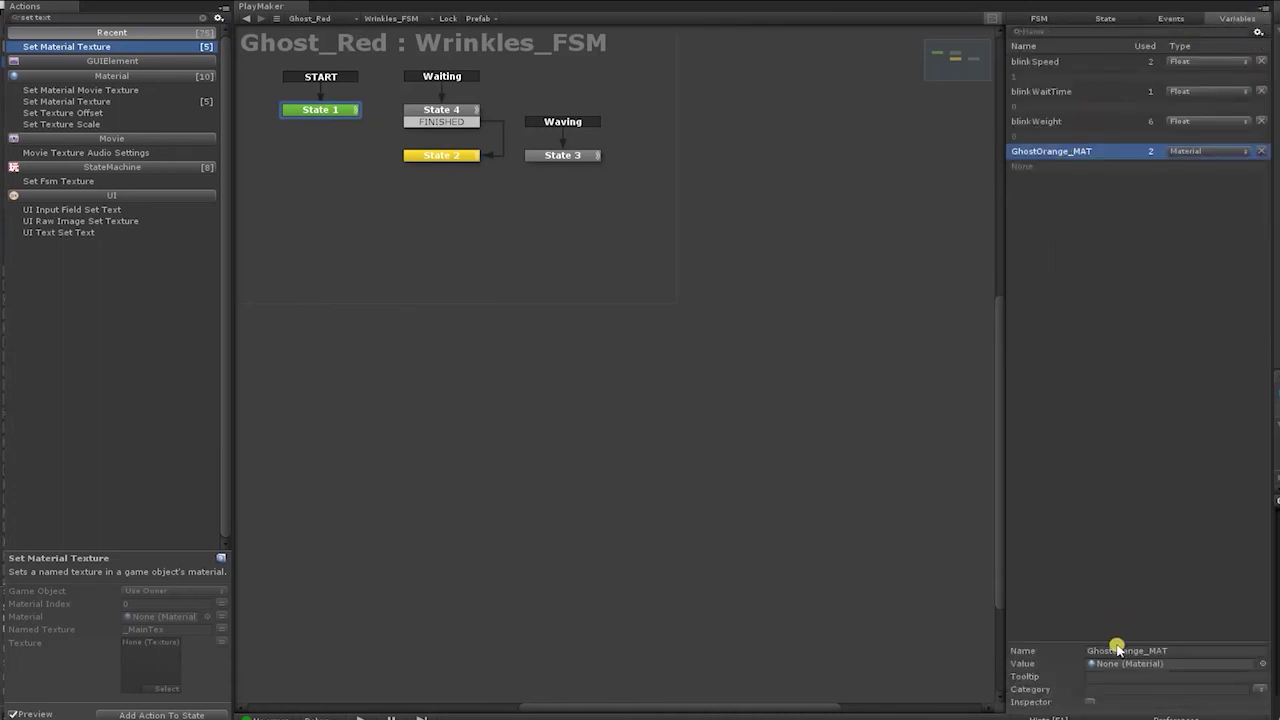
pyautogui.moveTo(1112, 652); pyautogui.dragTo(1143, 659)
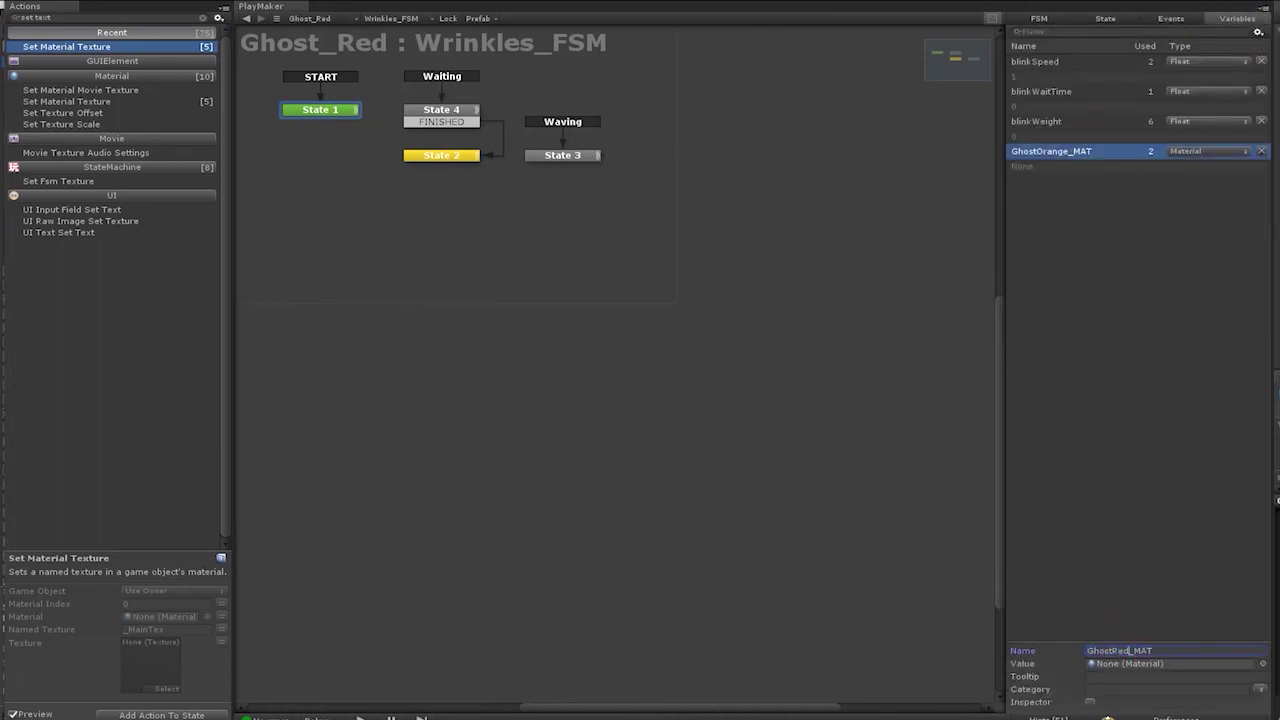
pyautogui.press('Return')
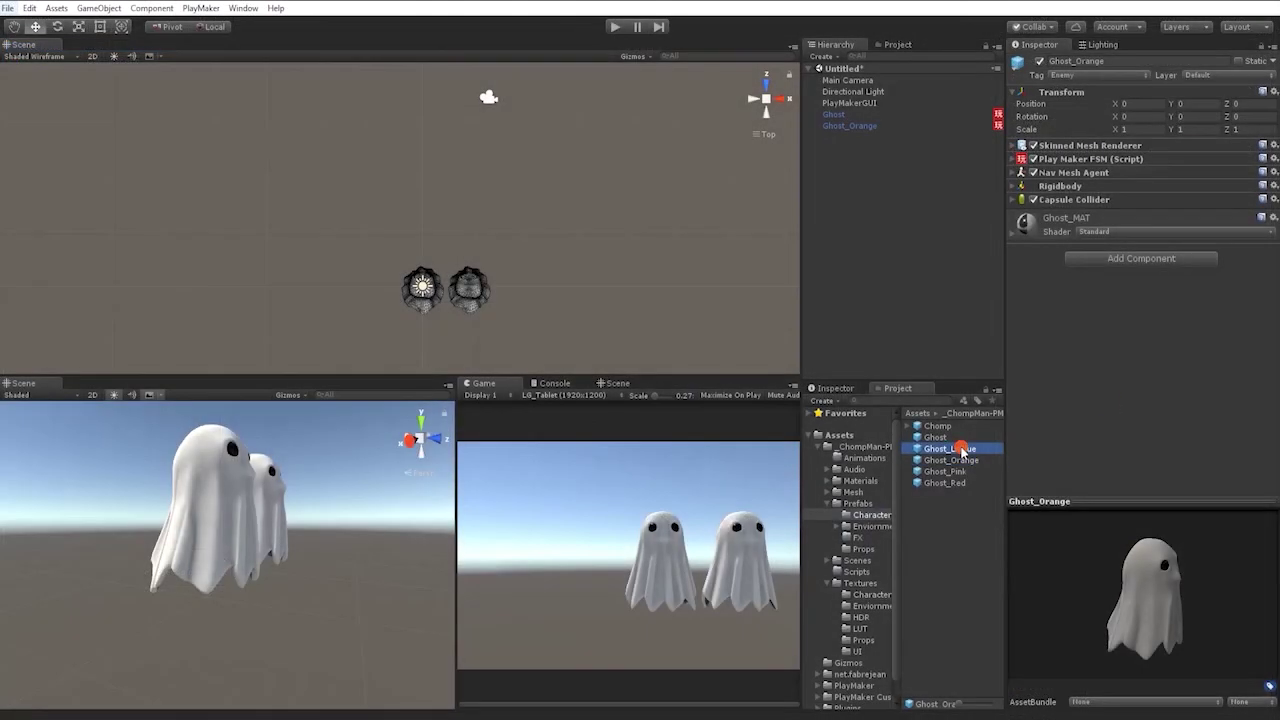
# Add light-blue and pink ghost instances to the scene and line them up with the others along X
pyautogui.moveTo(962, 451); pyautogui.dragTo(903, 180)
pyautogui.moveTo(480, 287); pyautogui.dragTo(572, 287)
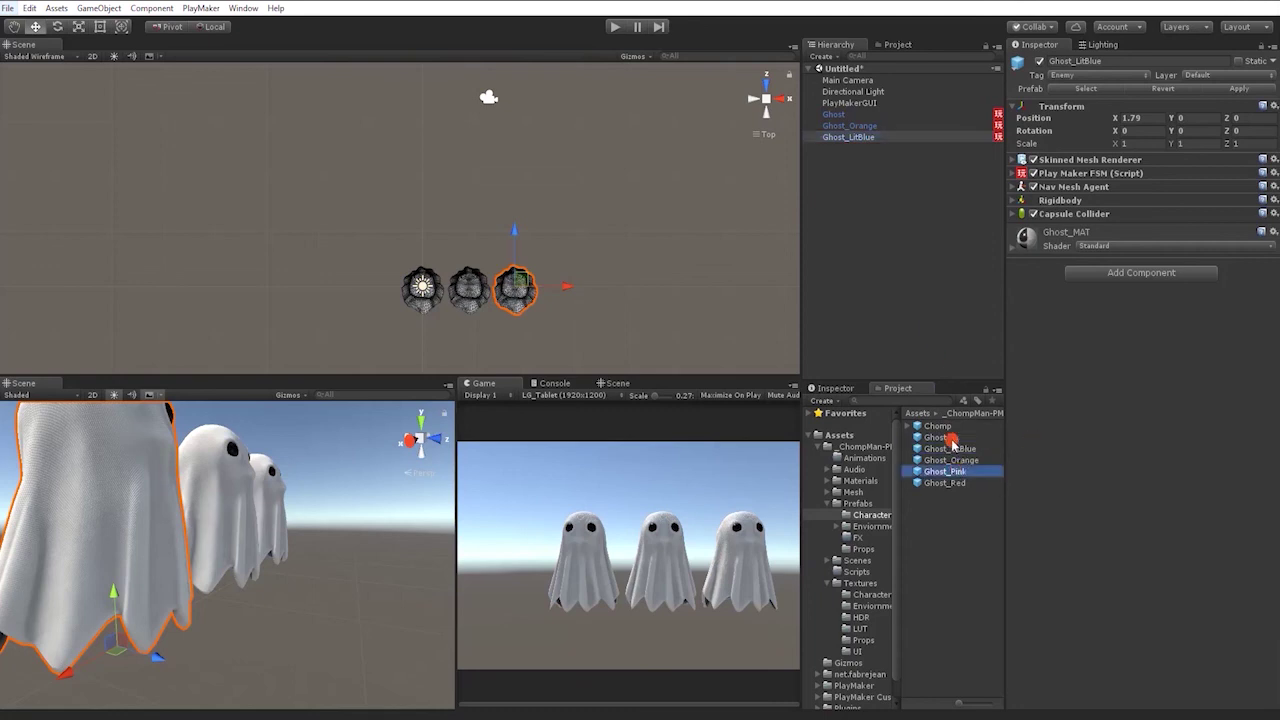
pyautogui.moveTo(986, 471); pyautogui.dragTo(880, 152)
pyautogui.moveTo(480, 287); pyautogui.dragTo(600, 295)
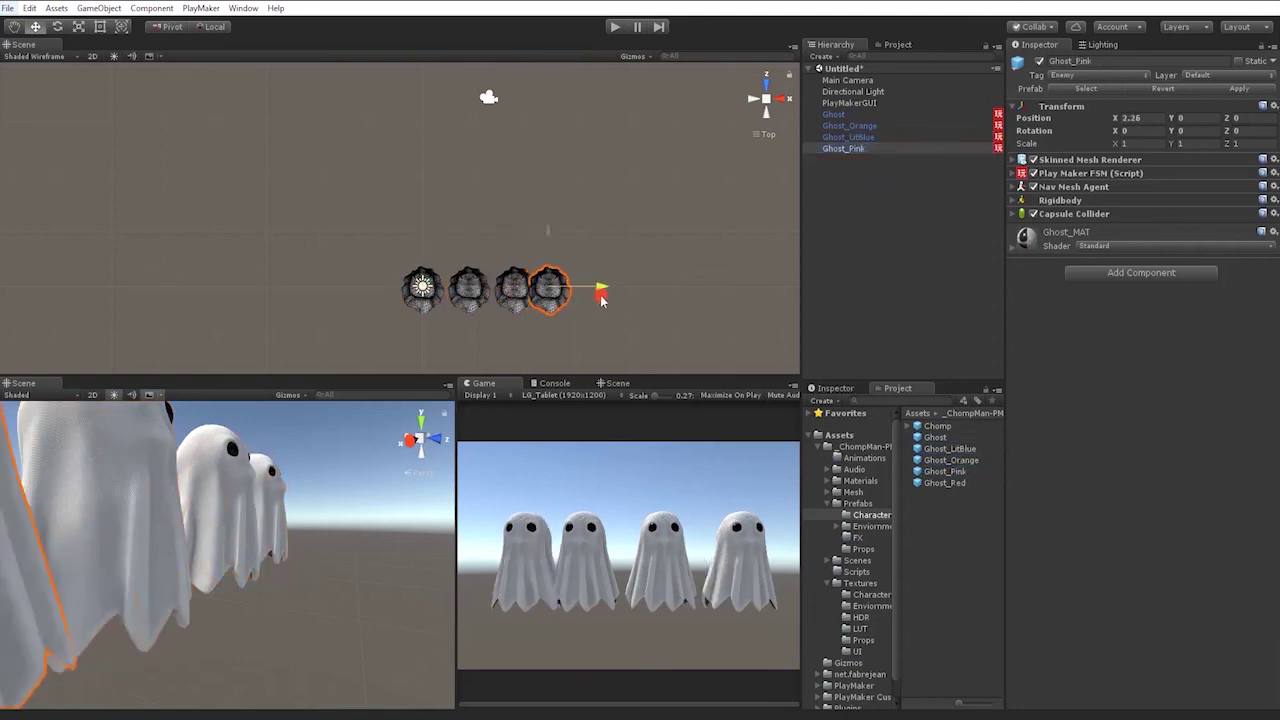
pyautogui.click(848, 125)
pyautogui.click(948, 449)
pyautogui.click(851, 126)
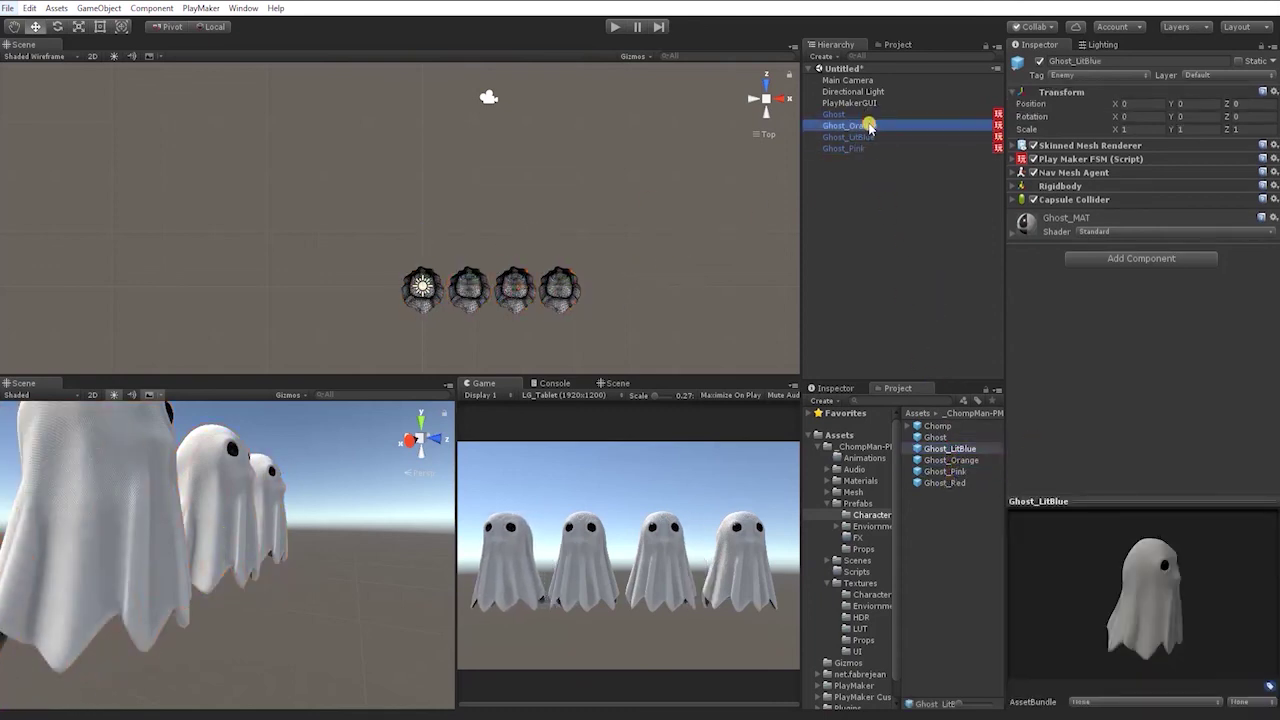
pyautogui.click(835, 114)
pyautogui.keyDown('shift'); pyautogui.click(843, 148); pyautogui.keyUp('shift')
pyautogui.moveTo(445, 287); pyautogui.dragTo(428, 287)
# Add the red ghost, pull the camera back to frame all five, and widen the Game view
pyautogui.moveTo(944, 483); pyautogui.dragTo(638, 289)
pyautogui.click(488, 97)
pyautogui.moveTo(488, 97); pyautogui.dragTo(493, 73)
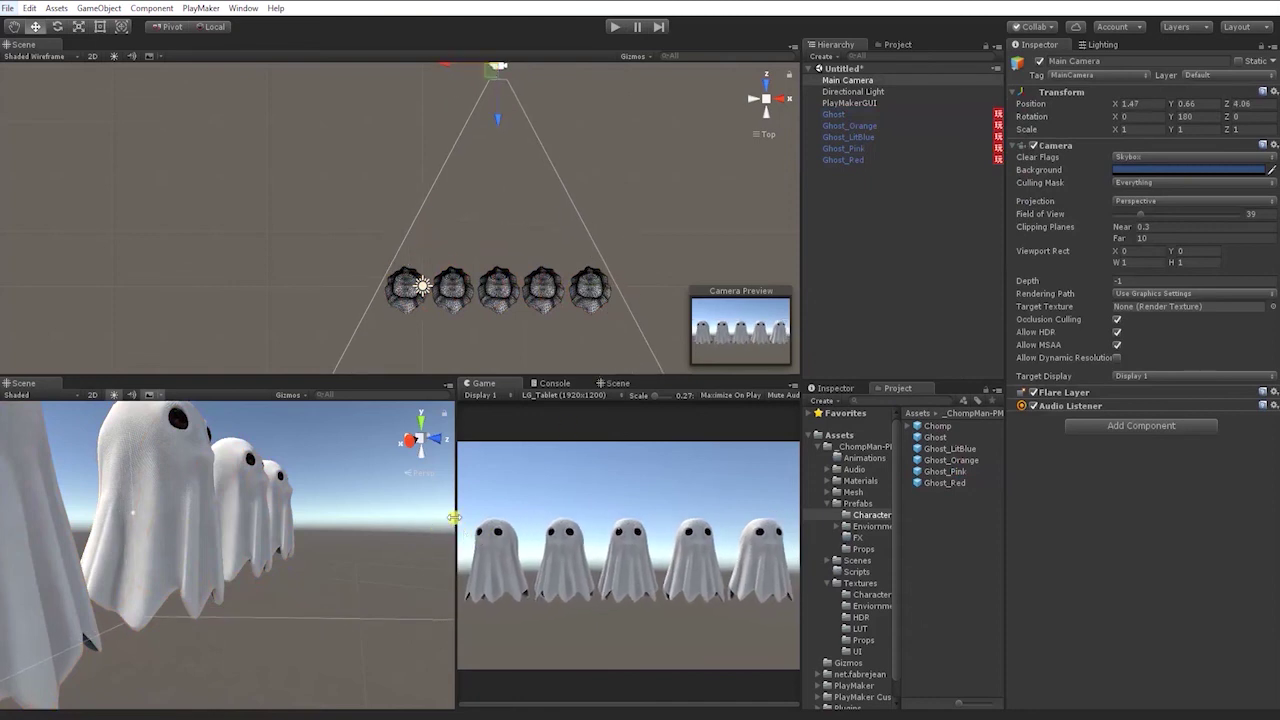
pyautogui.moveTo(454, 517); pyautogui.dragTo(374, 517)
pyautogui.click(616, 28)
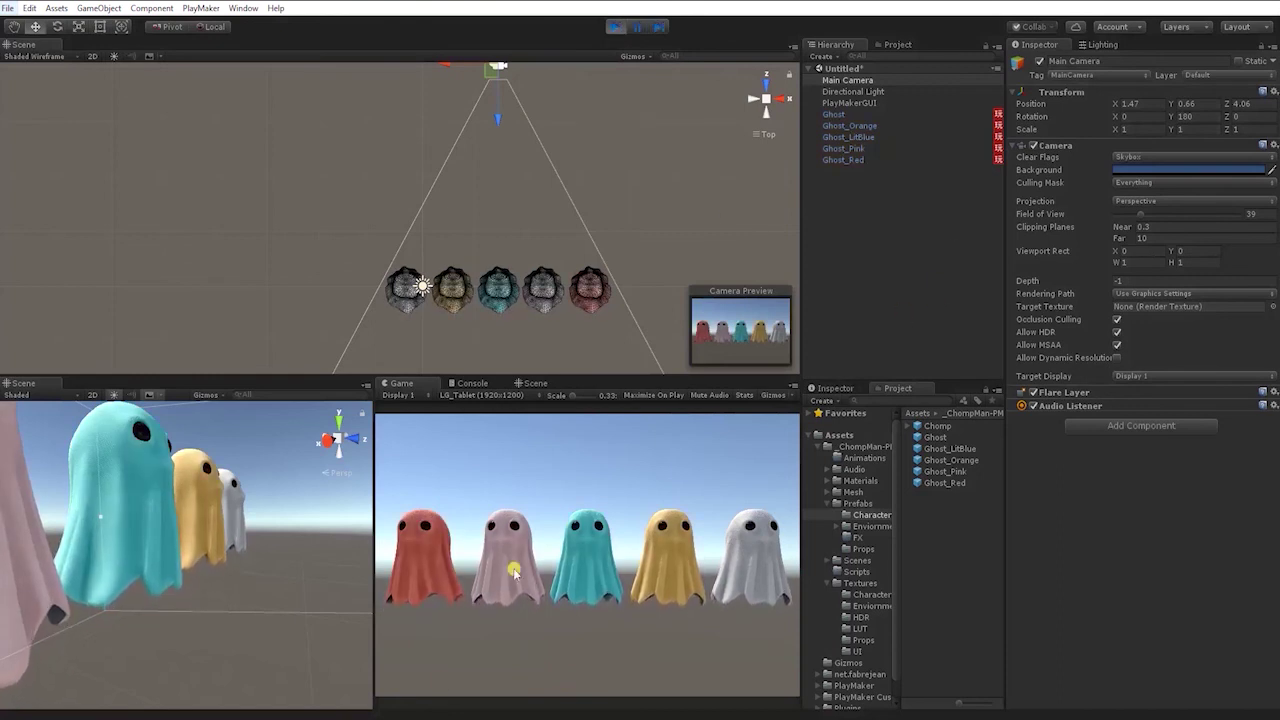
# Check that the orange, light-blue, pink and red ghosts each show their own Ghost_MAT (Instance)
pyautogui.click(880, 190)
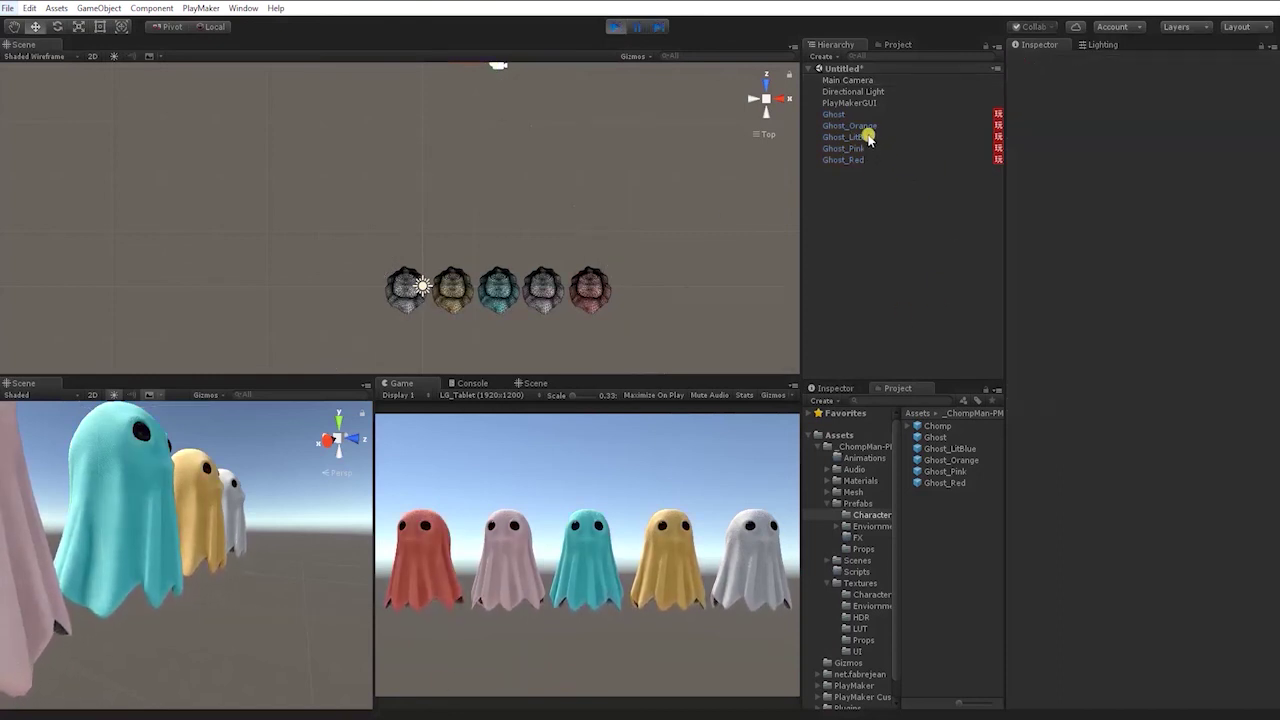
pyautogui.click(864, 126)
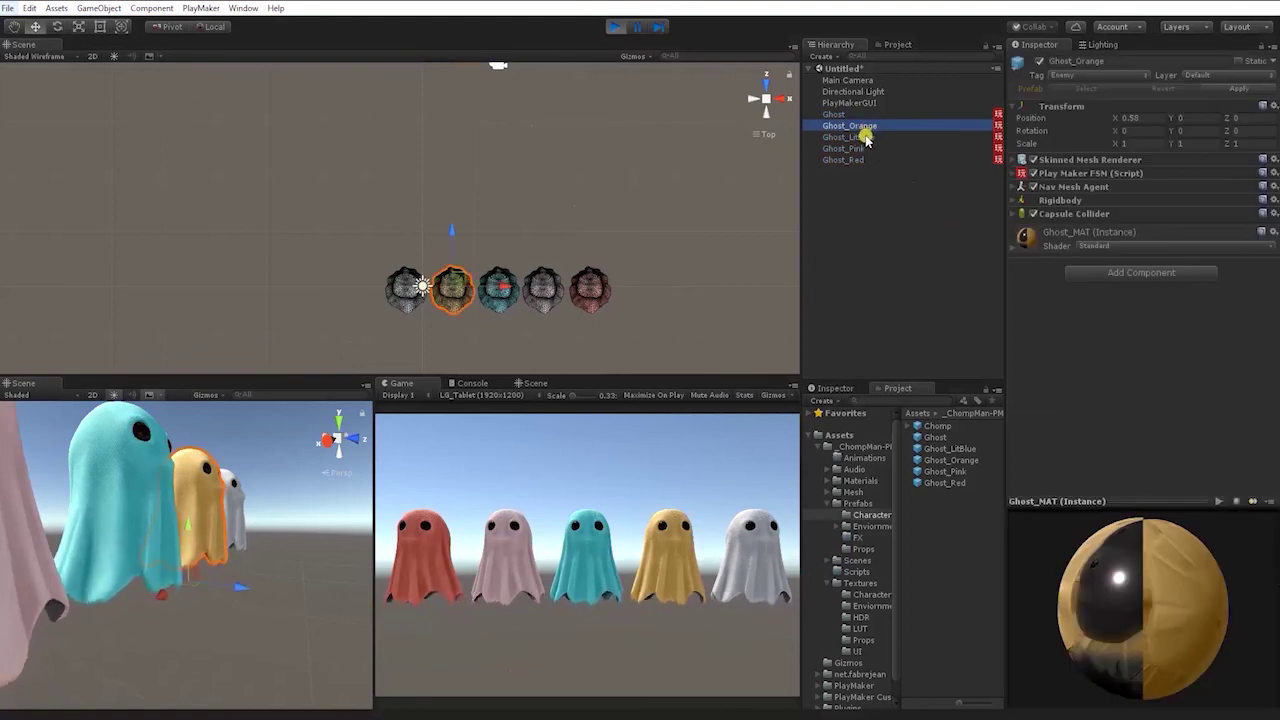
pyautogui.click(862, 137)
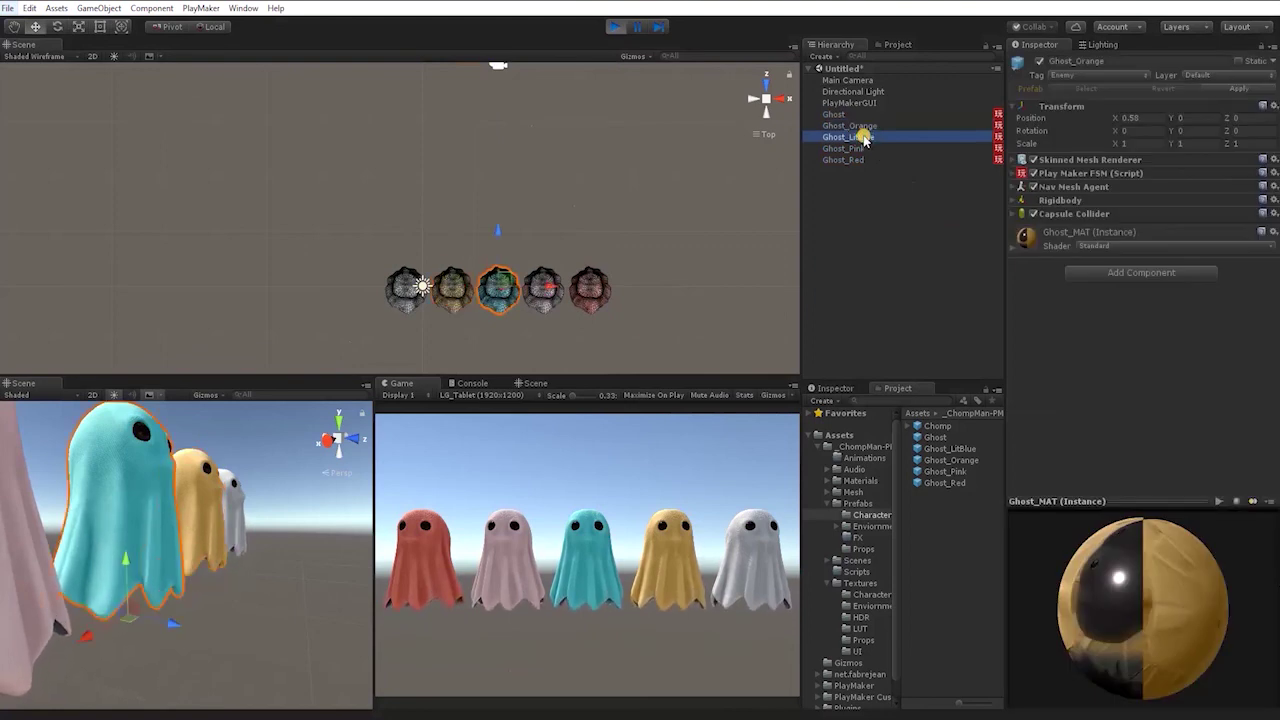
pyautogui.click(848, 148)
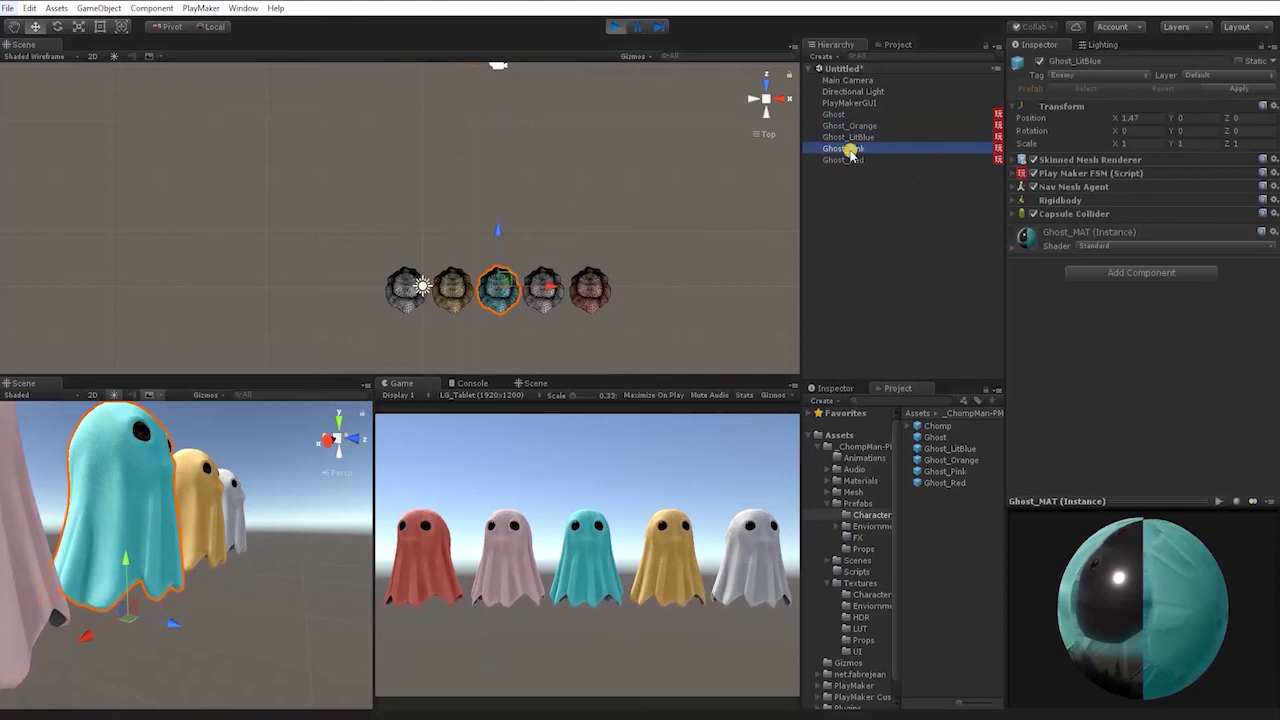
pyautogui.click(840, 160)
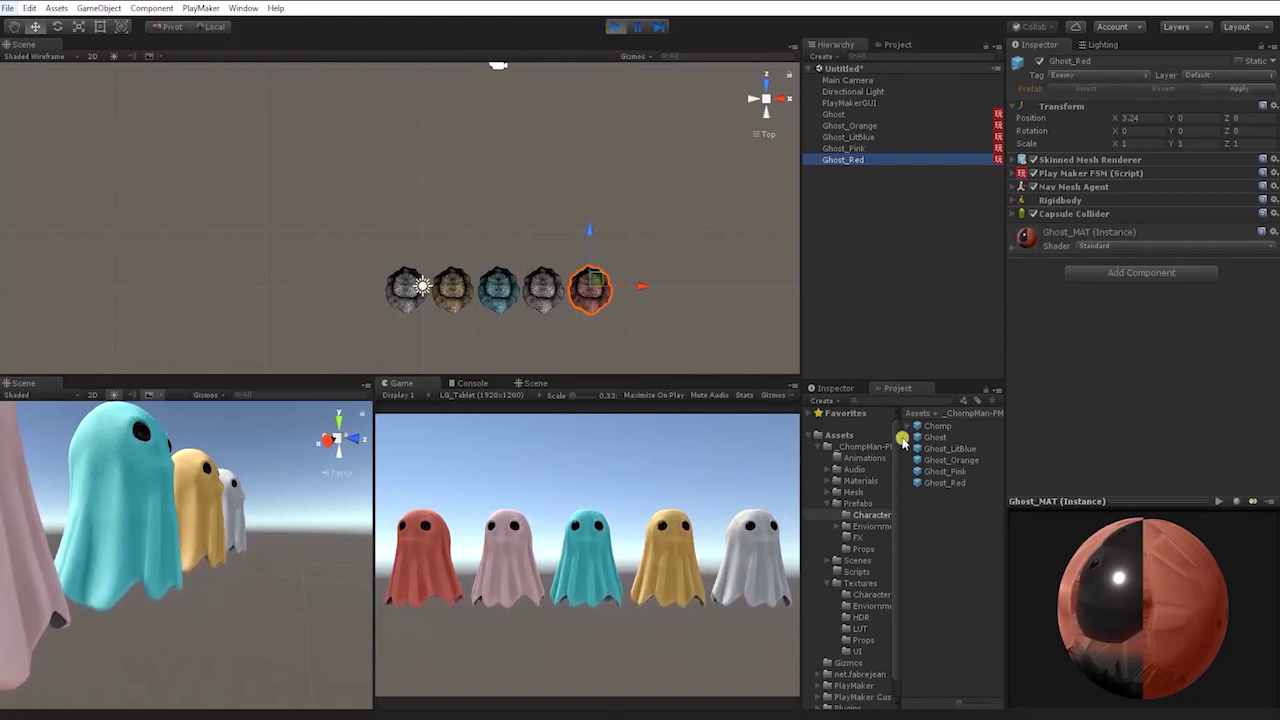
pyautogui.click(833, 587)
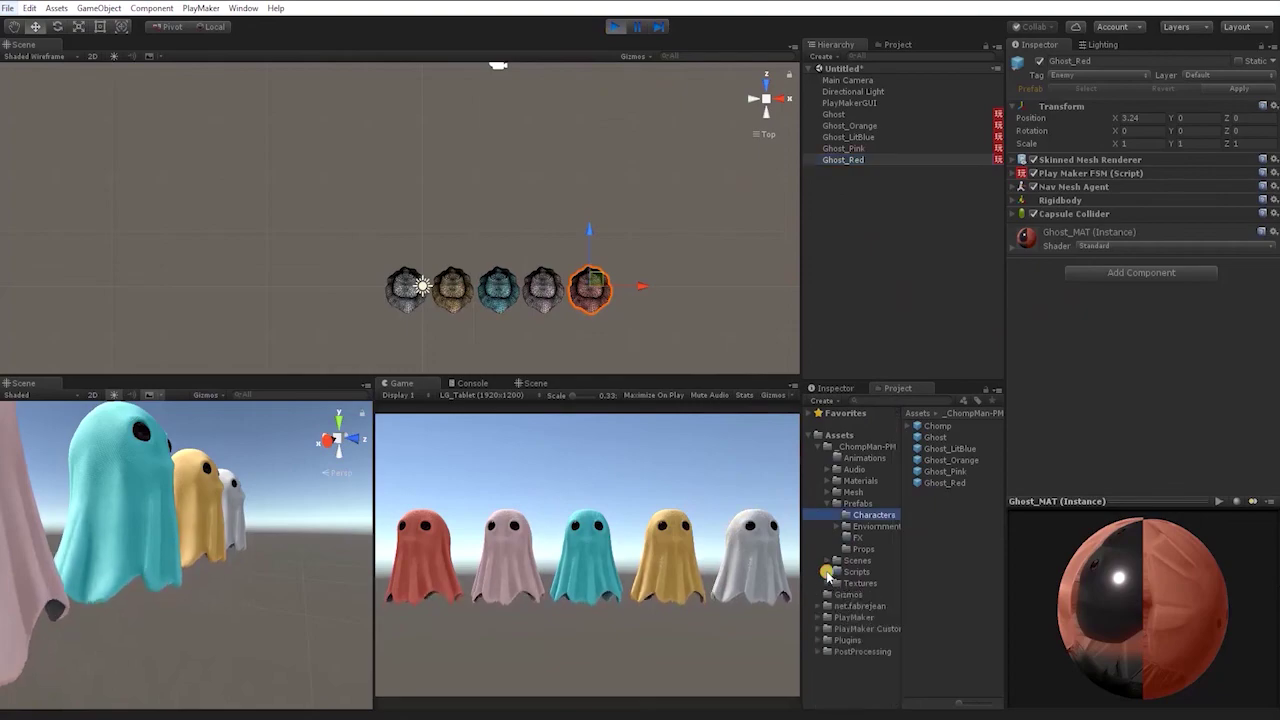
pyautogui.click(829, 480)
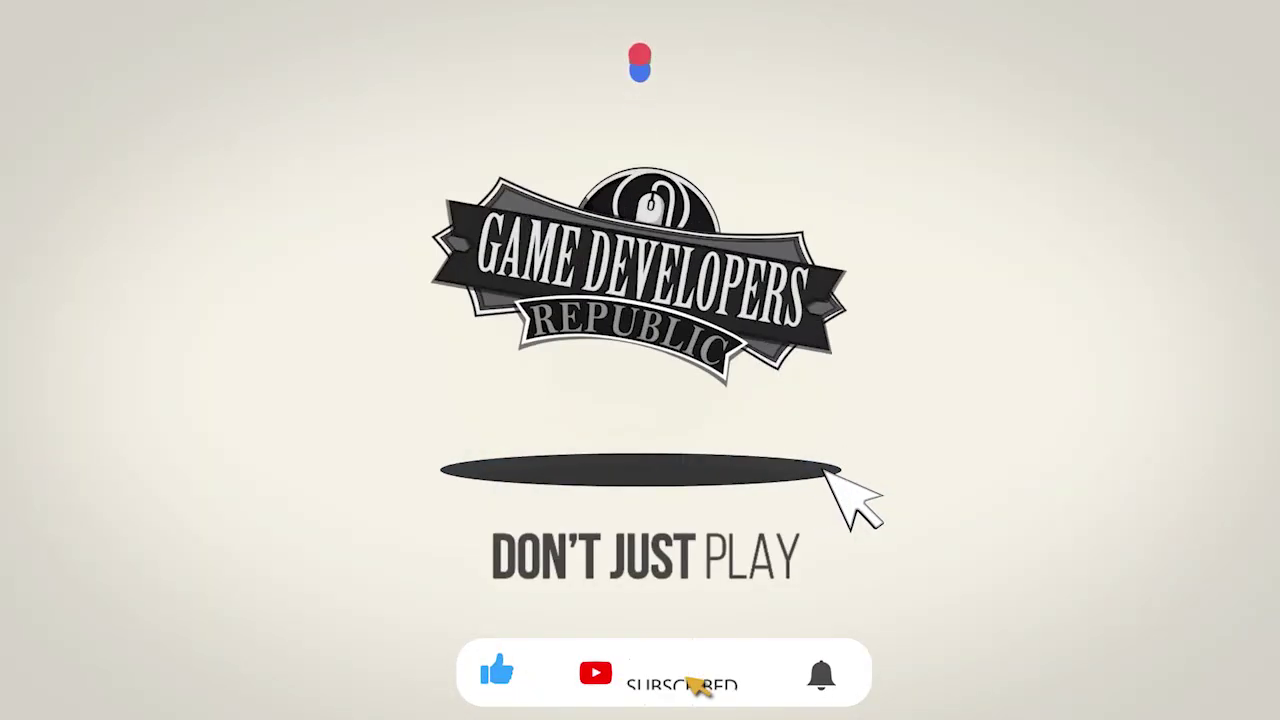